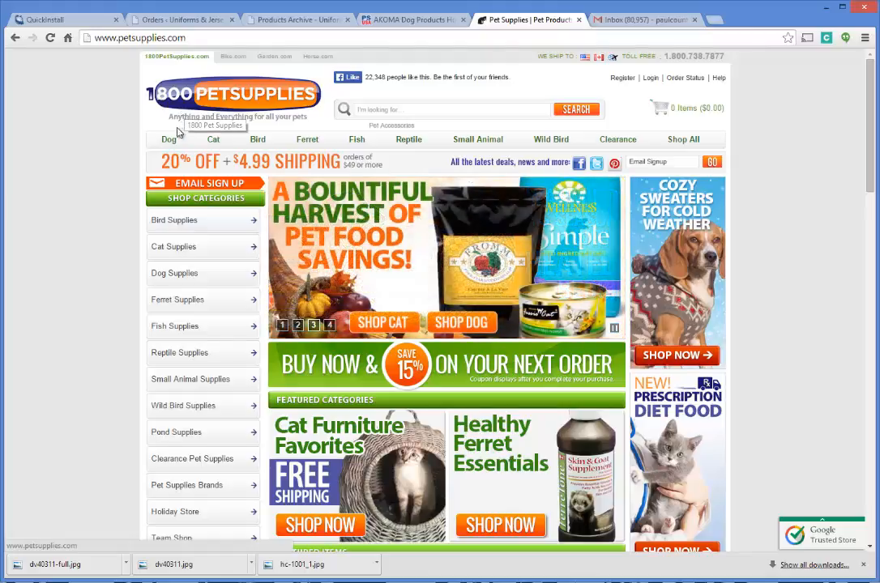
# - Open the WooCommerce product categories and enter a new category named Cooling Beds with the slug cooling-dog-beds
pyautogui.moveTo(168, 141)
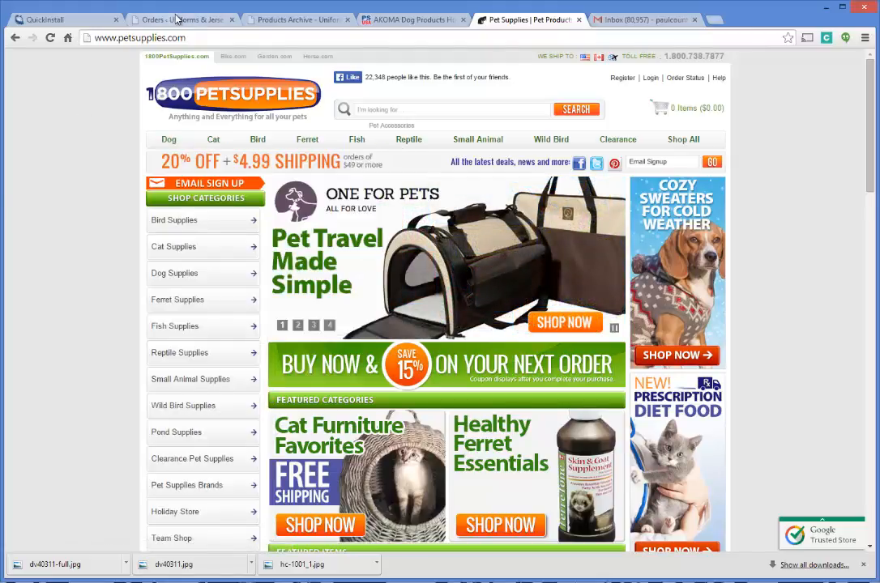
pyautogui.click(151, 18)
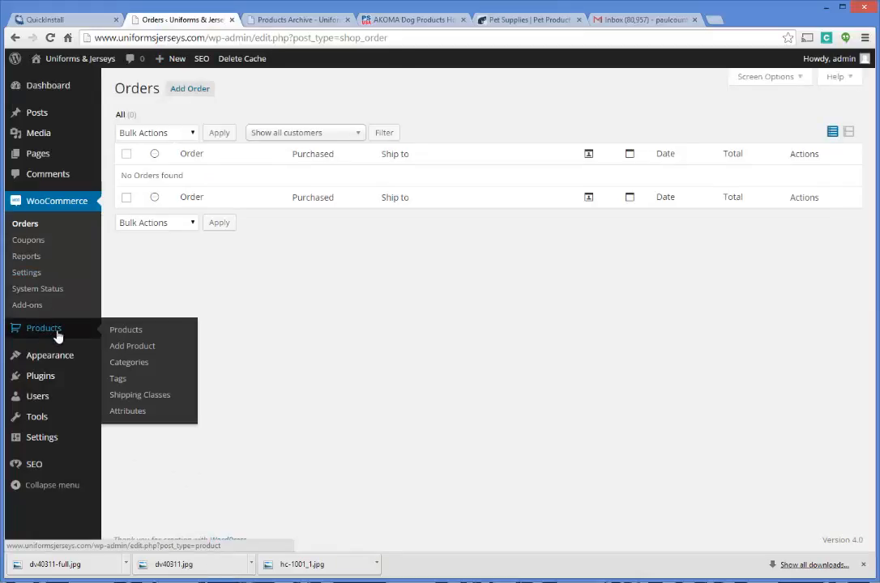
pyautogui.click(127, 366)
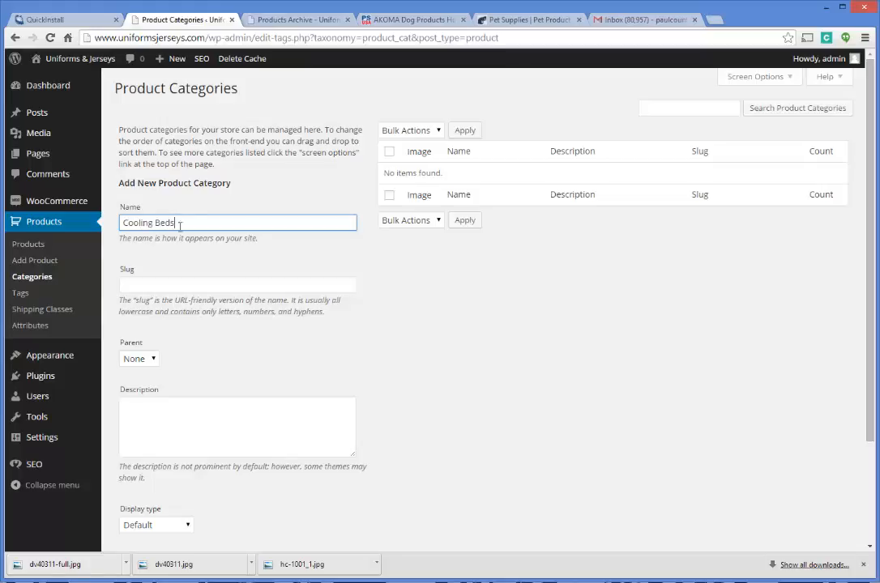
pyautogui.click(186, 284)
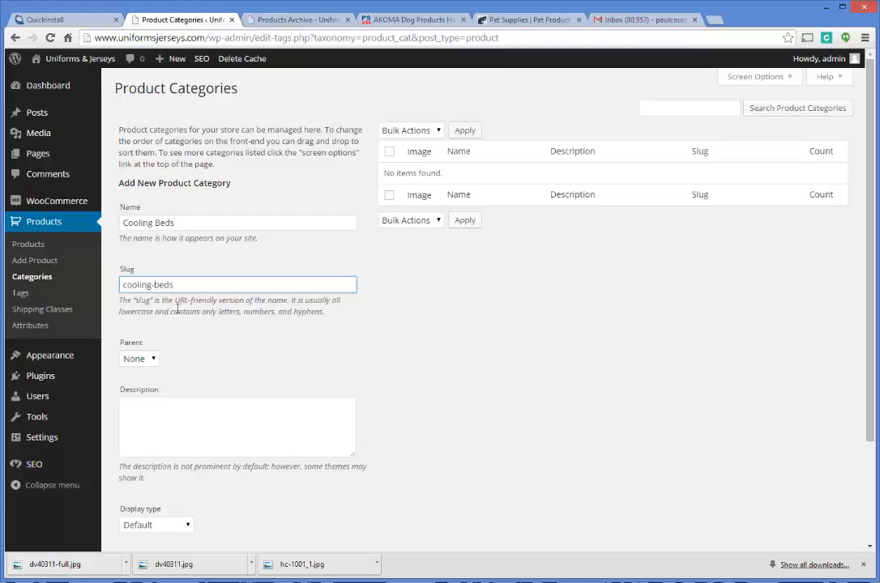
pyautogui.click(155, 285)
pyautogui.write('dog-')
# - Enter the new category's description as "Make sure your pet stays comfortable during the hottest times of the year!"
pyautogui.click(191, 426)
pyautogui.scroll(-2, 270, 288)
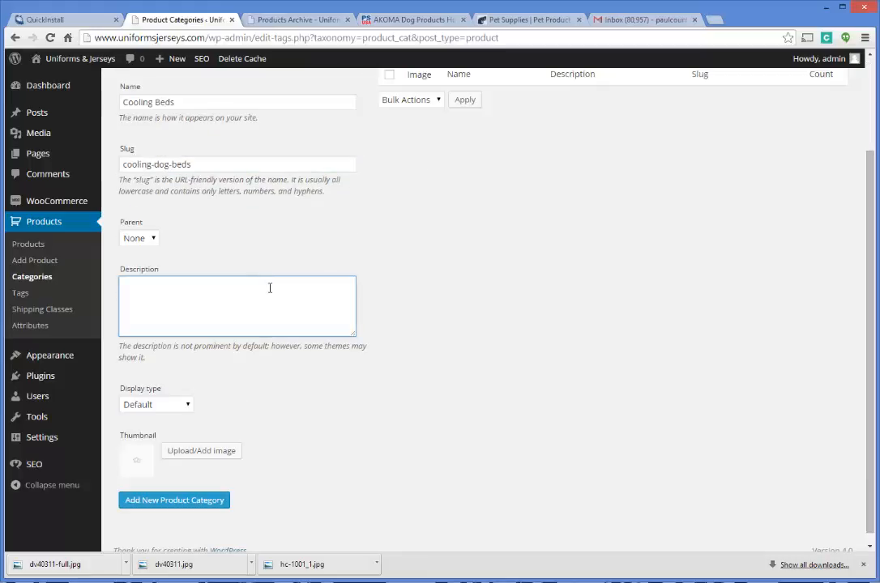
pyautogui.click(153, 240)
pyautogui.click(153, 241)
pyautogui.click(141, 285)
pyautogui.write('Find a ')
pyautogui.write('our pet stays comfor')
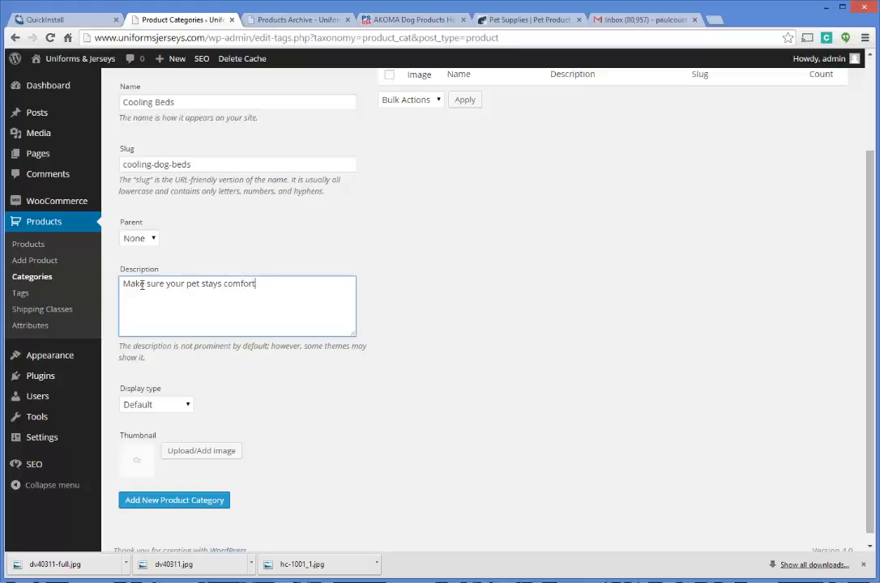
pyautogui.write('table during the ')
pyautogui.write('hottest im')
pyautogui.press('BackSpace')
pyautogui.press('BackSpace')
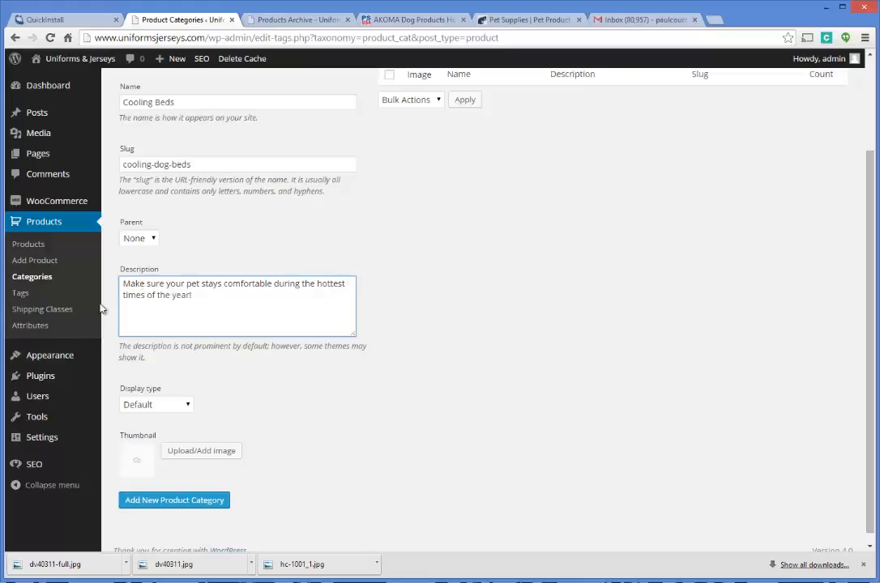
# - Upload hc-1001_1.jpg as the category's thumbnail and add the Cooling Beds category
pyautogui.scroll(-1, 329, 373)
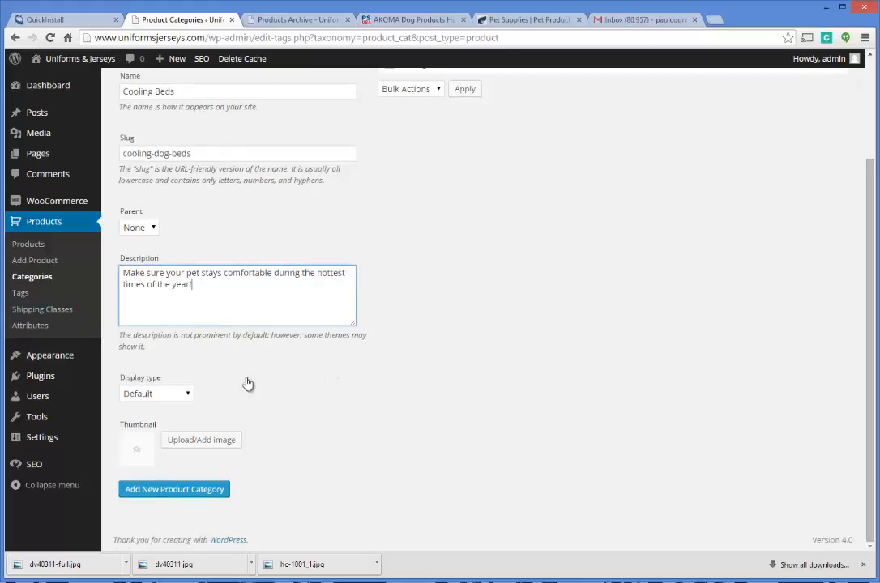
pyautogui.click(204, 440)
pyautogui.click(457, 302)
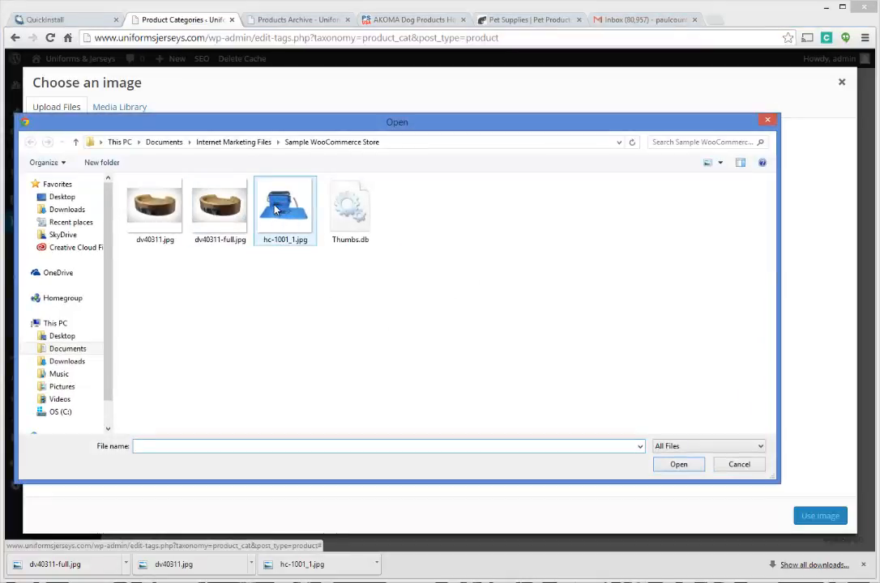
pyautogui.doubleClick(274, 209)
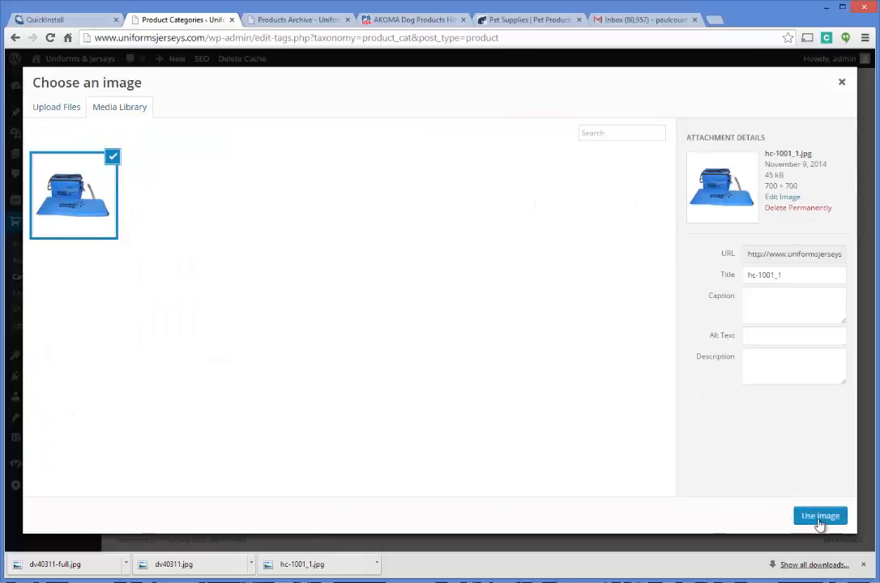
pyautogui.click(819, 518)
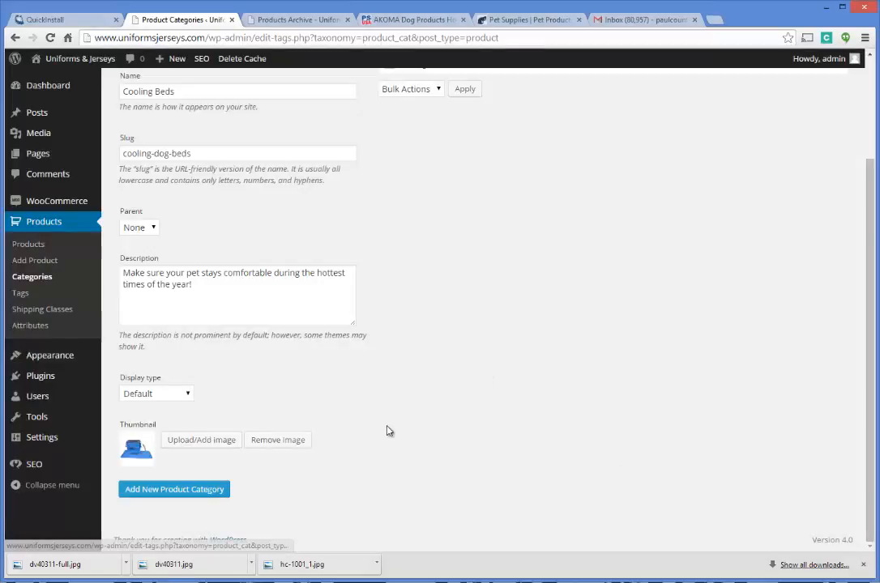
pyautogui.click(168, 491)
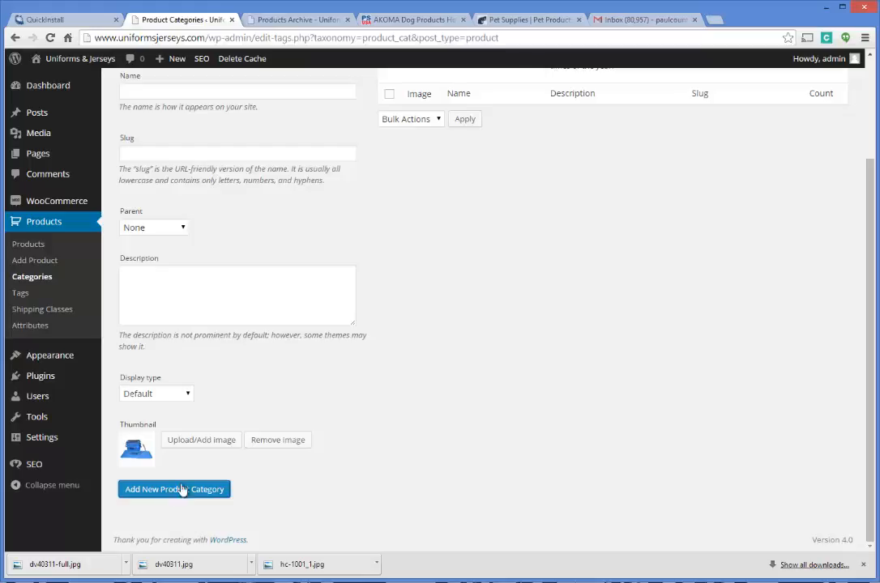
pyautogui.scroll(2, 409, 390)
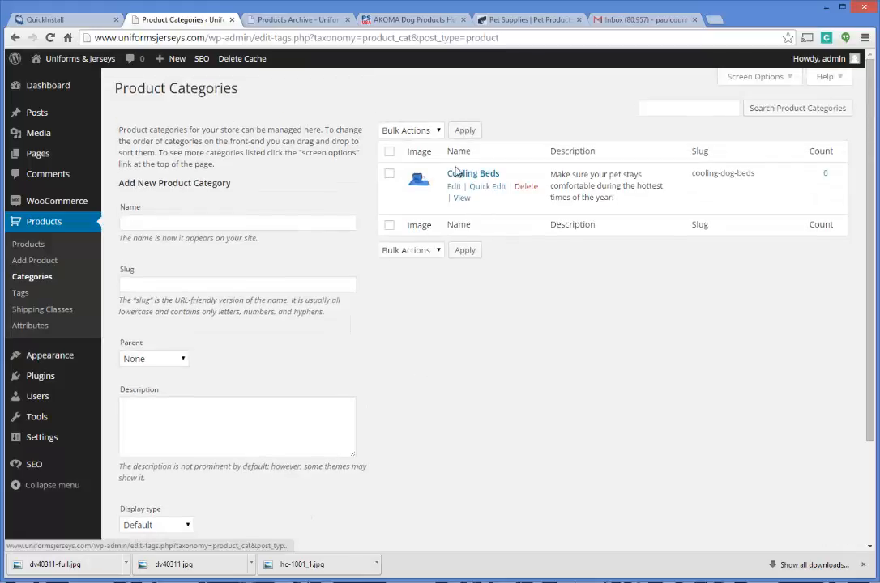
pyautogui.click(380, 19)
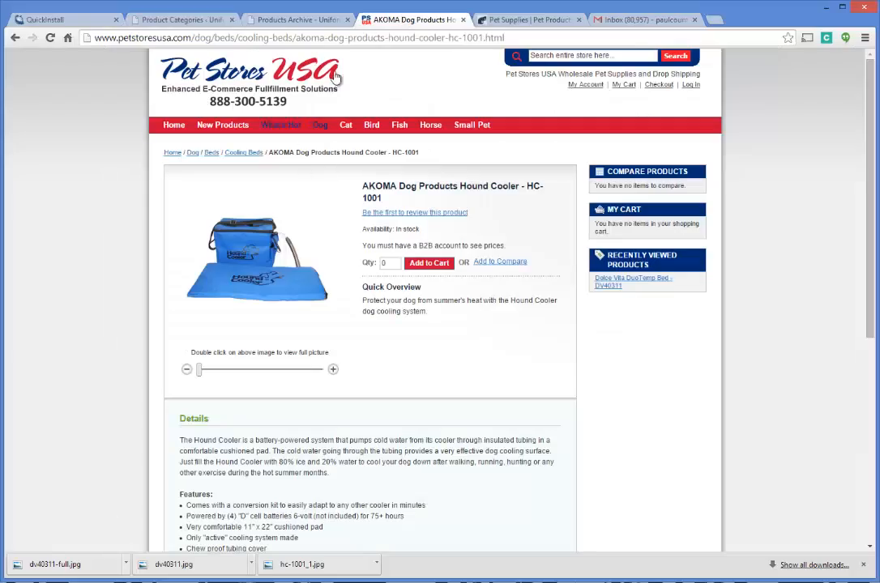
pyautogui.click(523, 20)
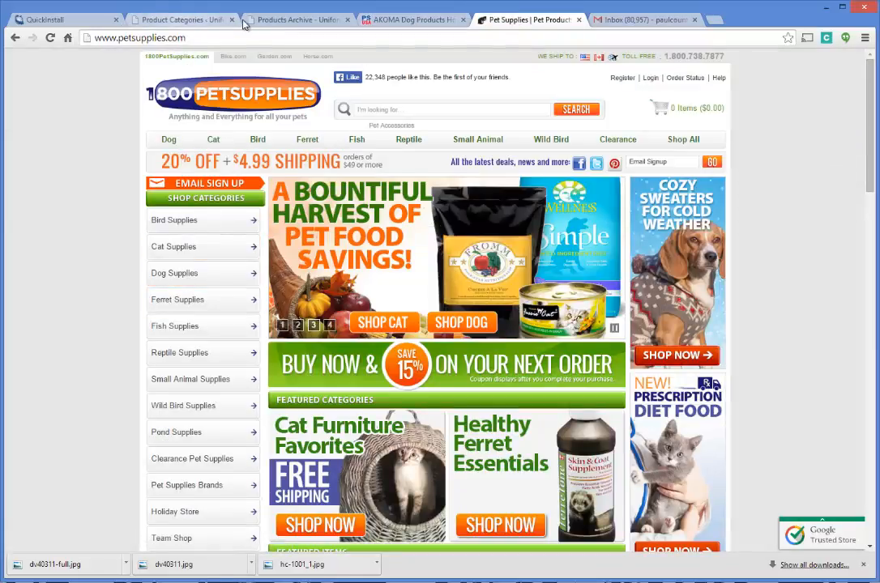
pyautogui.click(401, 20)
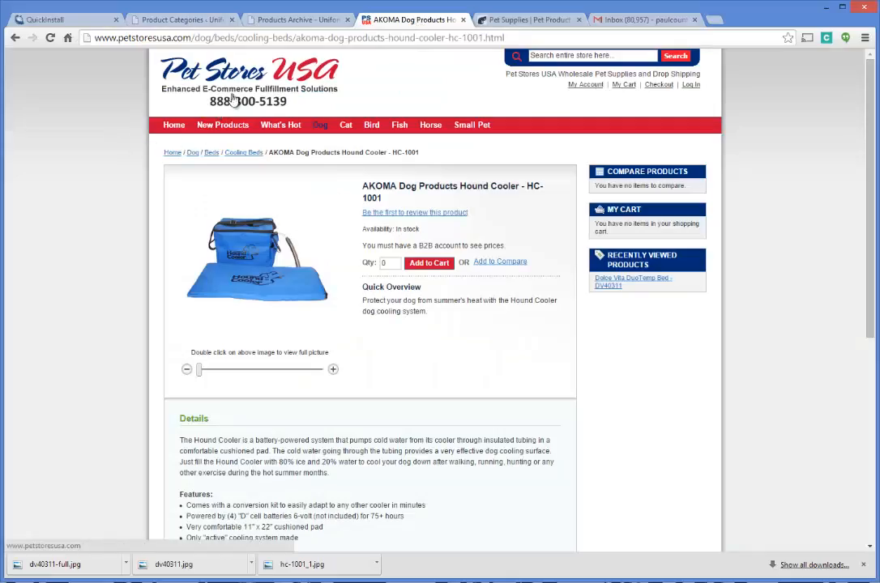
pyautogui.click(182, 19)
# - Rename the Cooling Beds category to Cooling Dog Beds and save the change
pyautogui.click(183, 224)
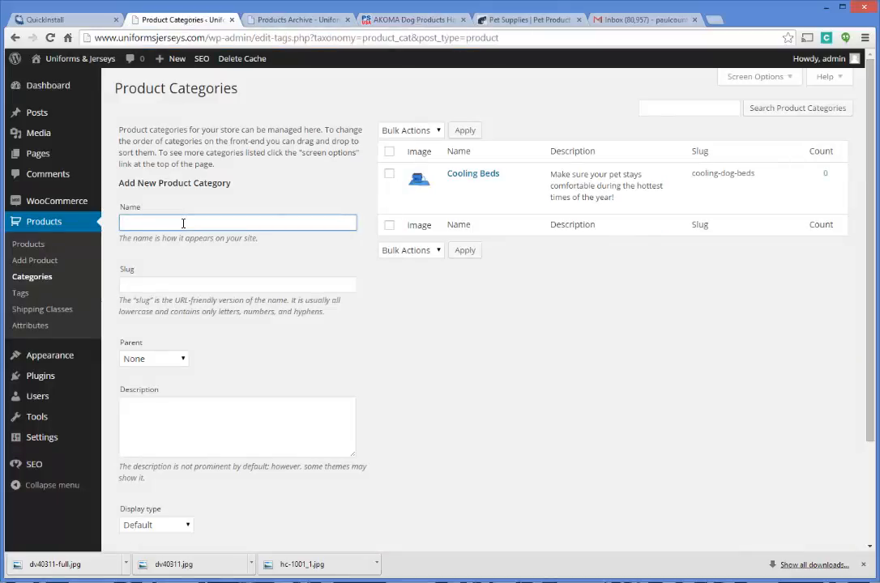
pyautogui.write('Heated Dog')
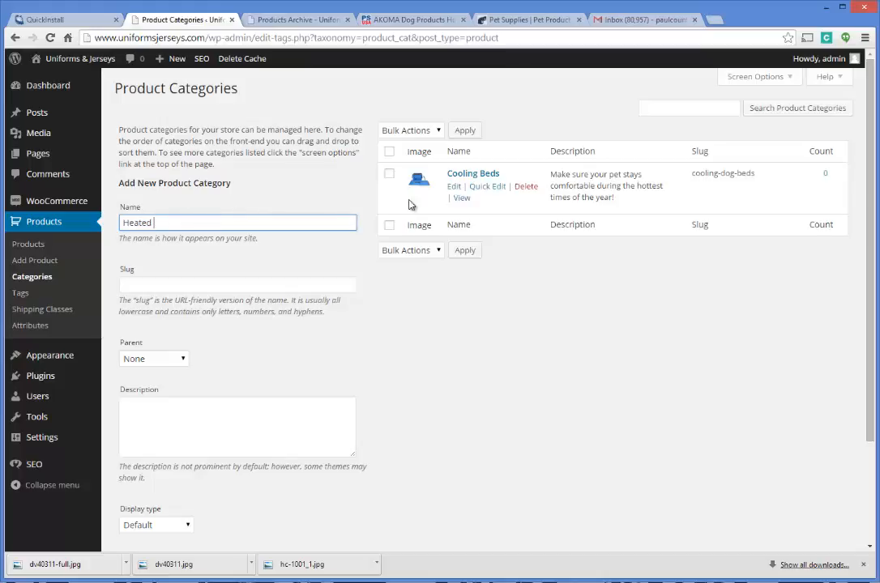
pyautogui.click(454, 173)
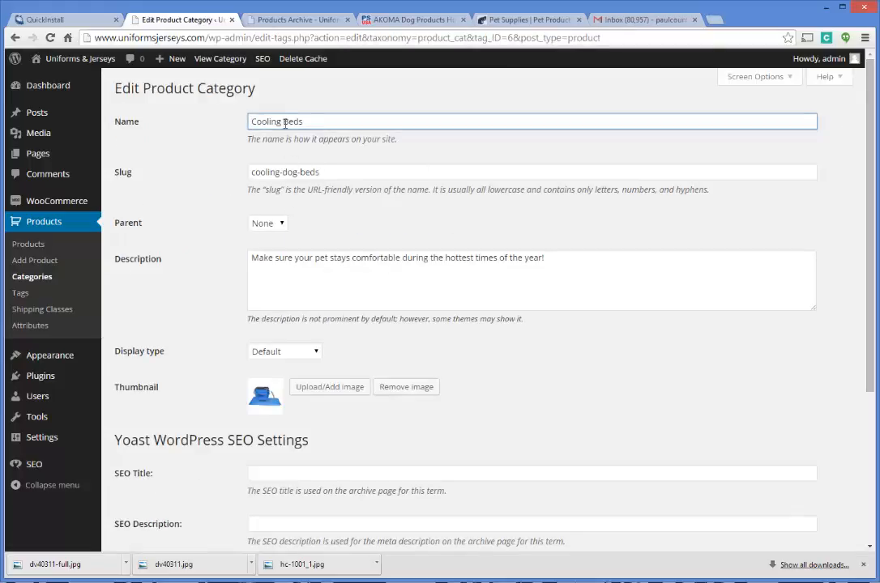
pyautogui.click(284, 121)
pyautogui.write('Dog')
pyautogui.moveTo(873, 248); pyautogui.dragTo(875, 393)
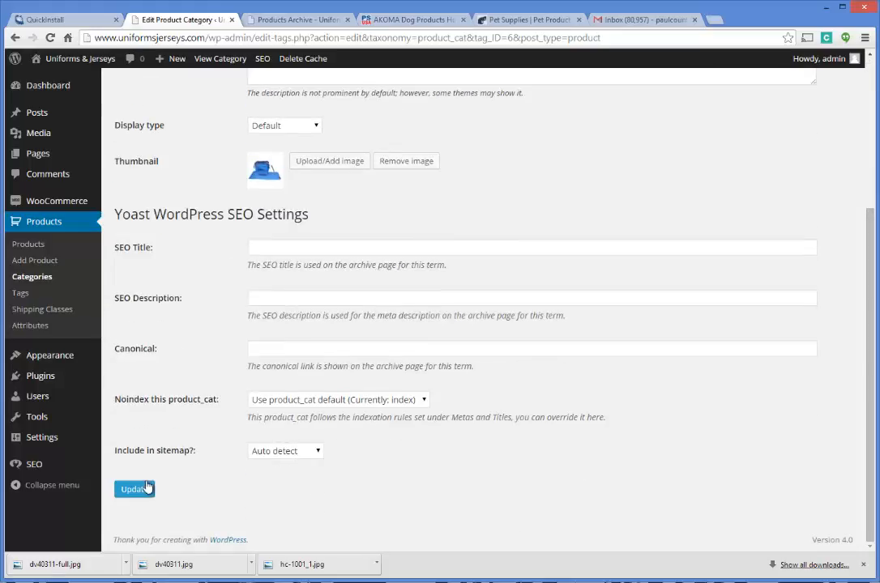
pyautogui.click(134, 490)
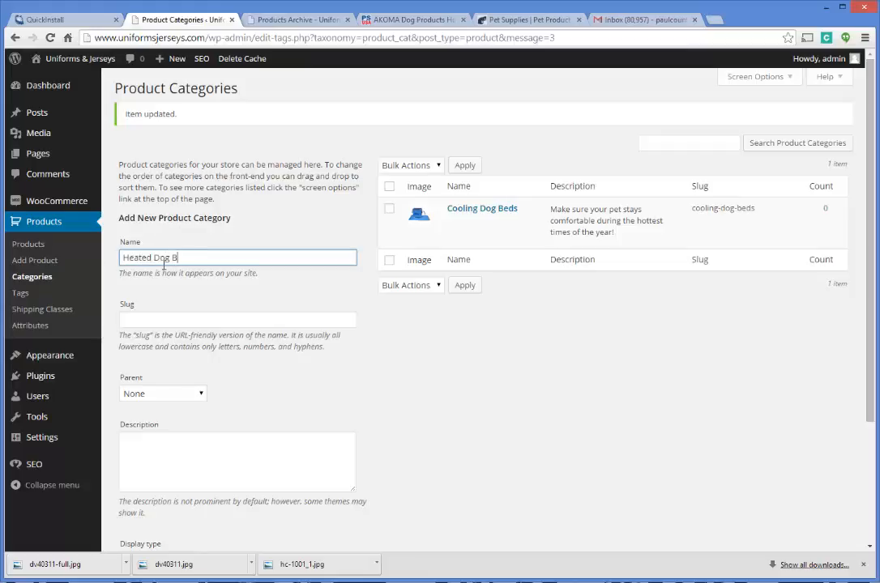
# - Enter a second new category named Heated Dog Beds with the slug heated-dog-beds
pyautogui.write('eds')
pyautogui.click(199, 316)
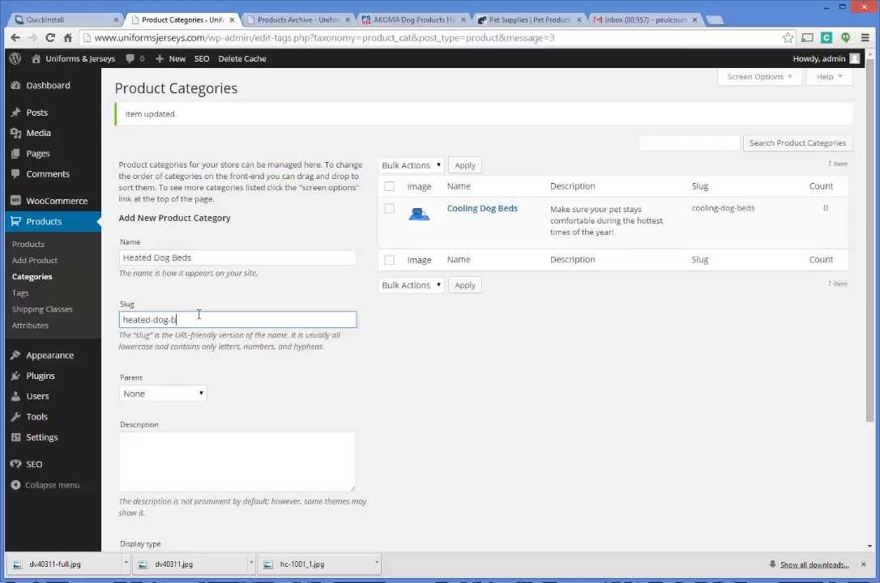
pyautogui.scroll(-1, 265, 308)
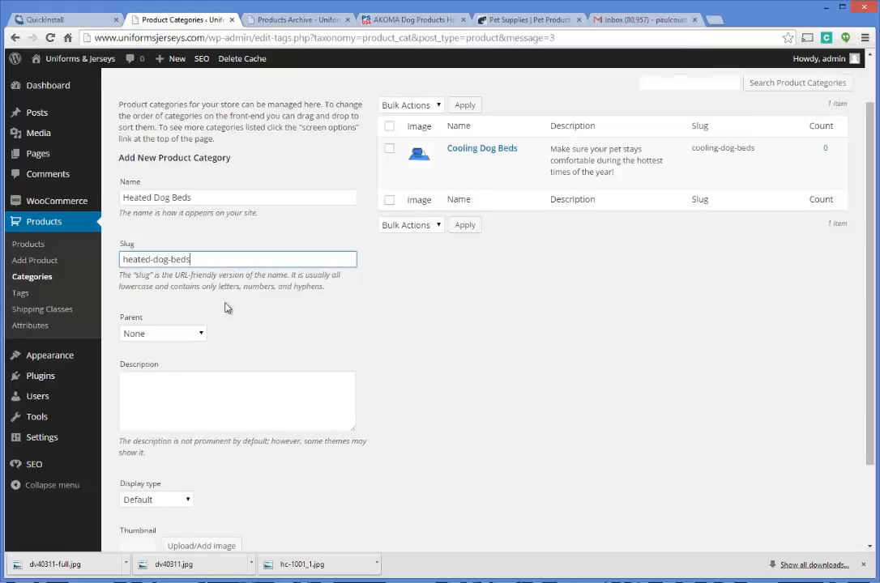
pyautogui.tripleClick(203, 259)
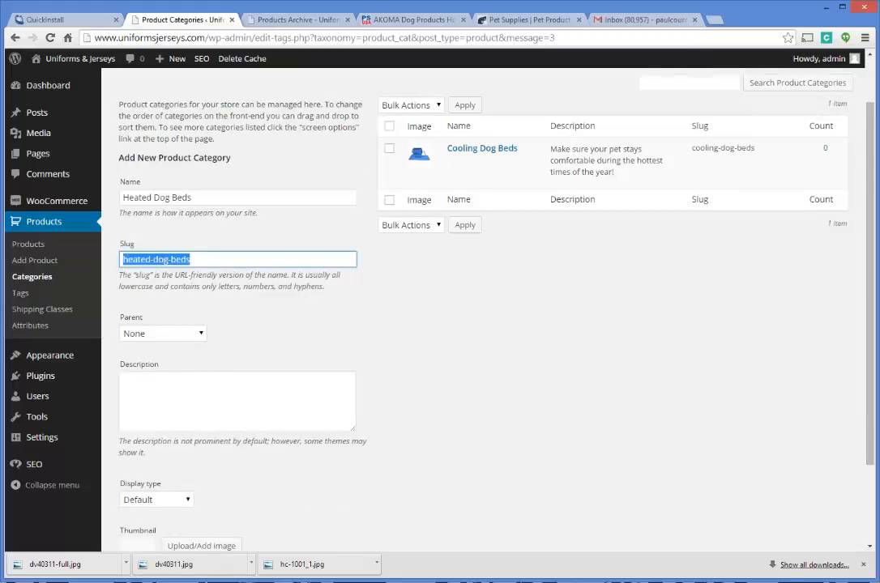
pyautogui.write('heated')
pyautogui.press('BackSpace')
pyautogui.press('BackSpace')
pyautogui.press('BackSpace')
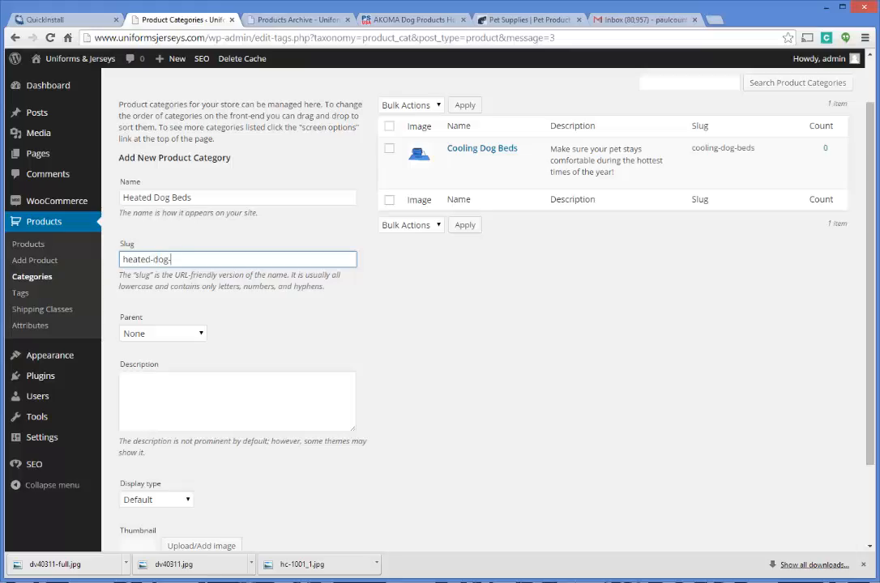
# - Enter the description "Keep your pets comfortable during the cold times of year with our high quality heated dog beds."
pyautogui.click(212, 399)
pyautogui.write('Keep y')
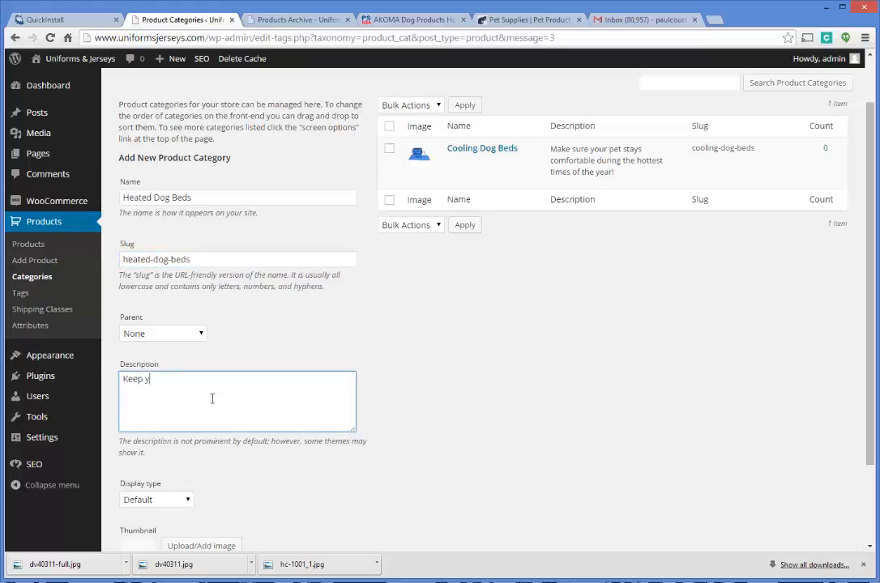
pyautogui.write('our pets comfortable during the cold t')
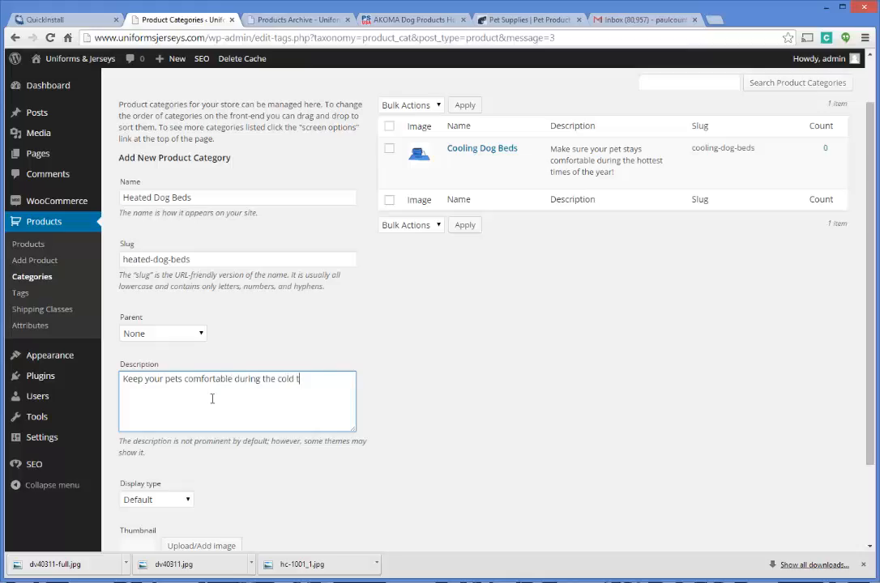
pyautogui.write('imes of year with our hi')
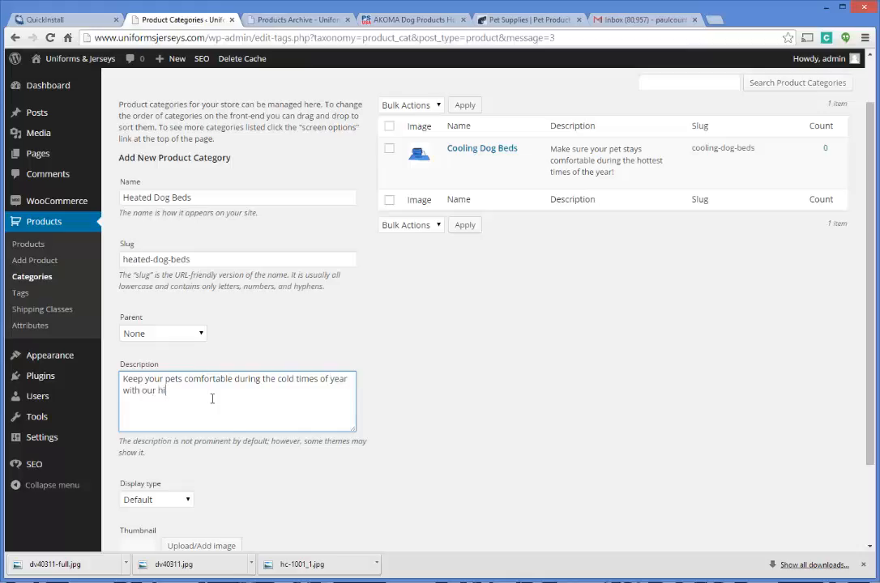
pyautogui.write('gh quality headted dog beds.')
# - Upload dv40311.jpg as the thumbnail and add the Heated Dog Beds category
pyautogui.scroll(-2, 258, 394)
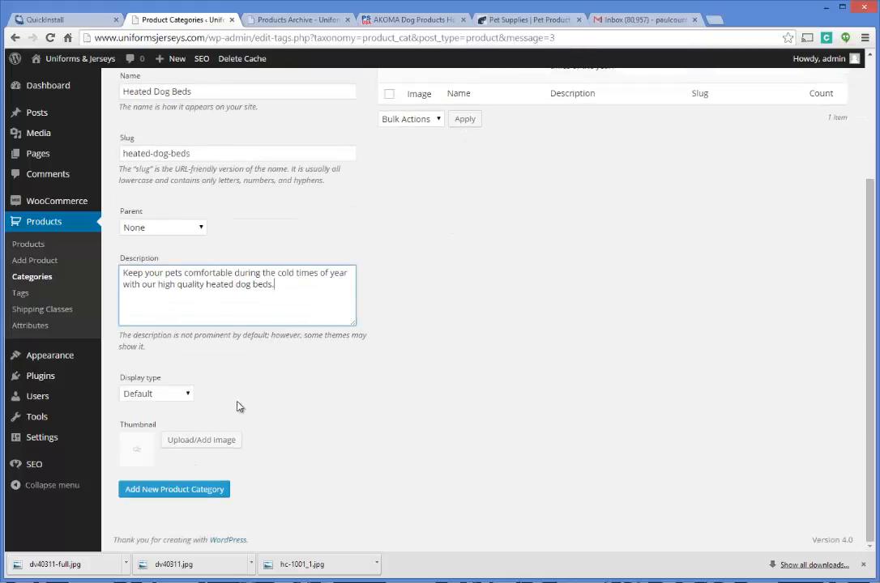
pyautogui.click(203, 438)
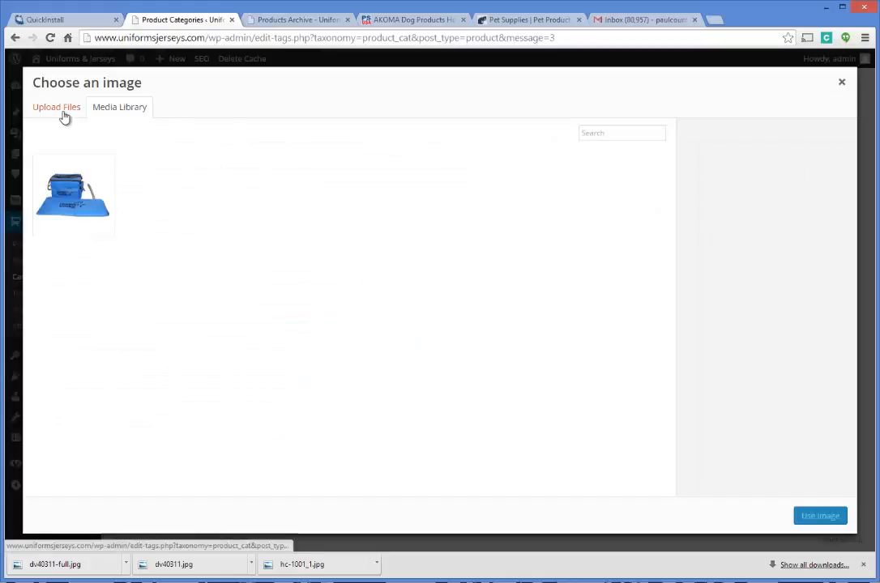
pyautogui.click(63, 111)
pyautogui.click(463, 301)
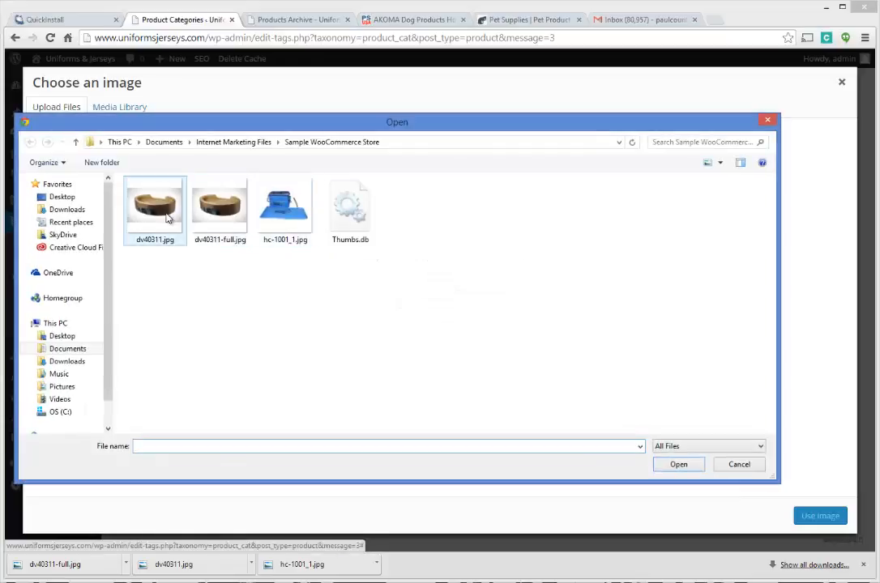
pyautogui.doubleClick(150, 213)
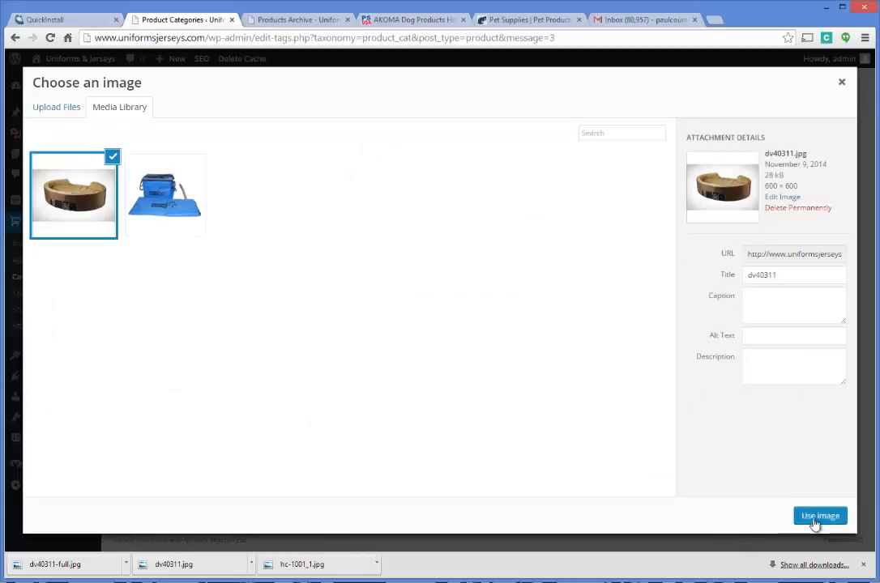
pyautogui.click(819, 516)
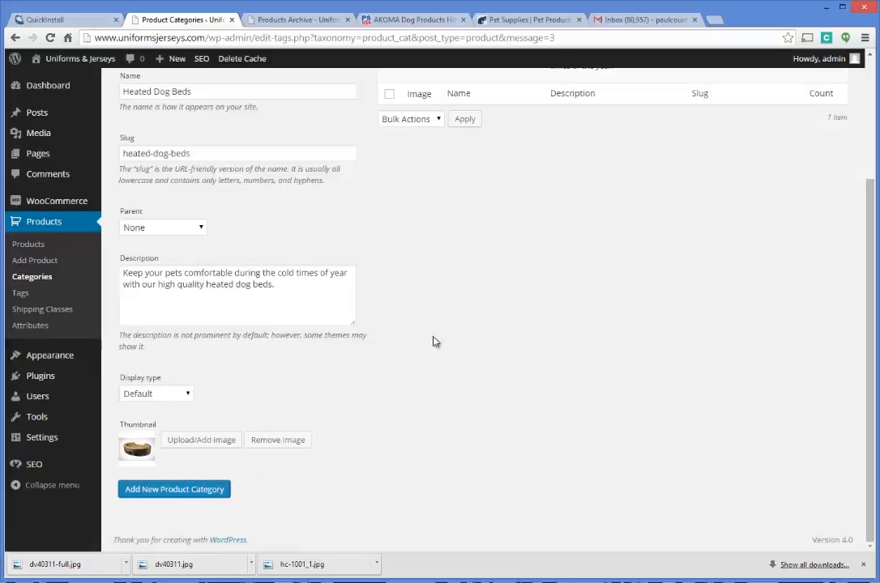
pyautogui.scroll(3, 551, 299)
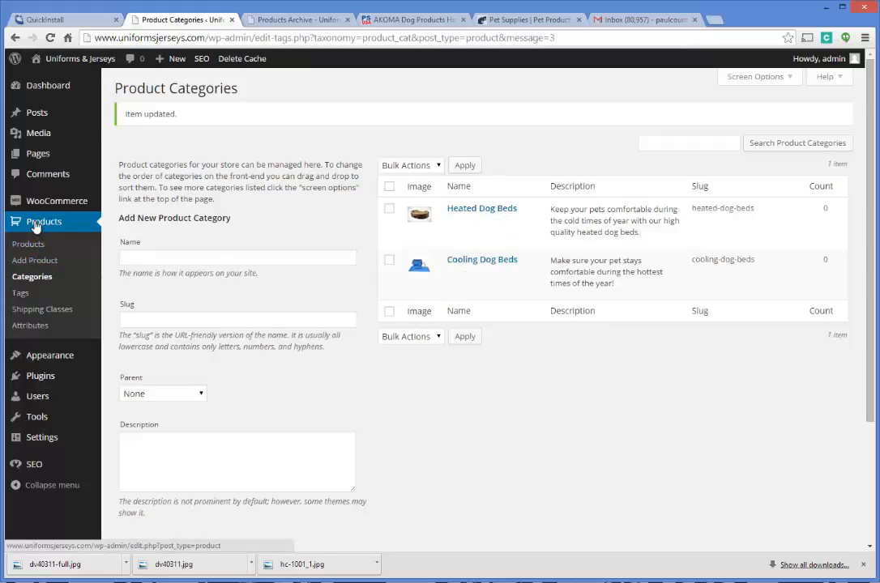
# - Start a new product and title it with the AKOMA Hound Cooler name copied from the Pet Stores USA product page
pyautogui.click(35, 263)
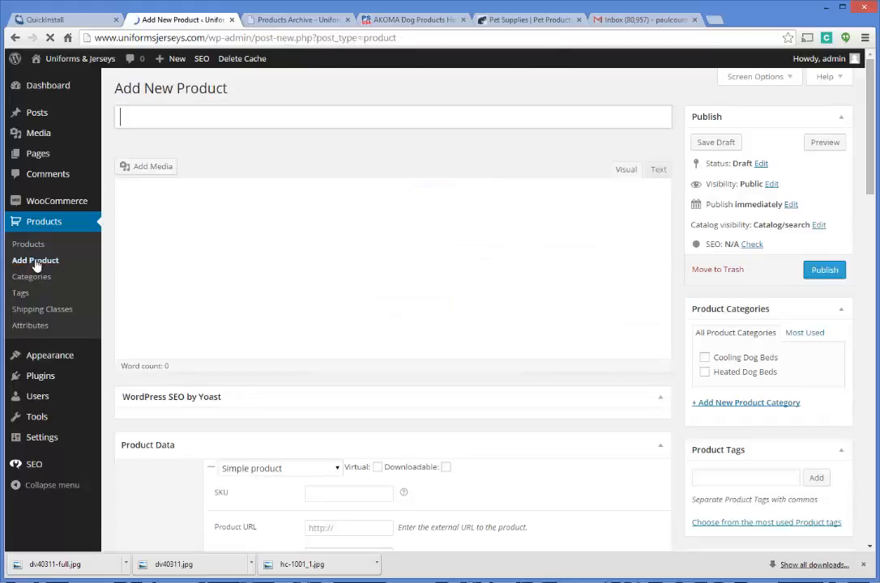
pyautogui.click(387, 19)
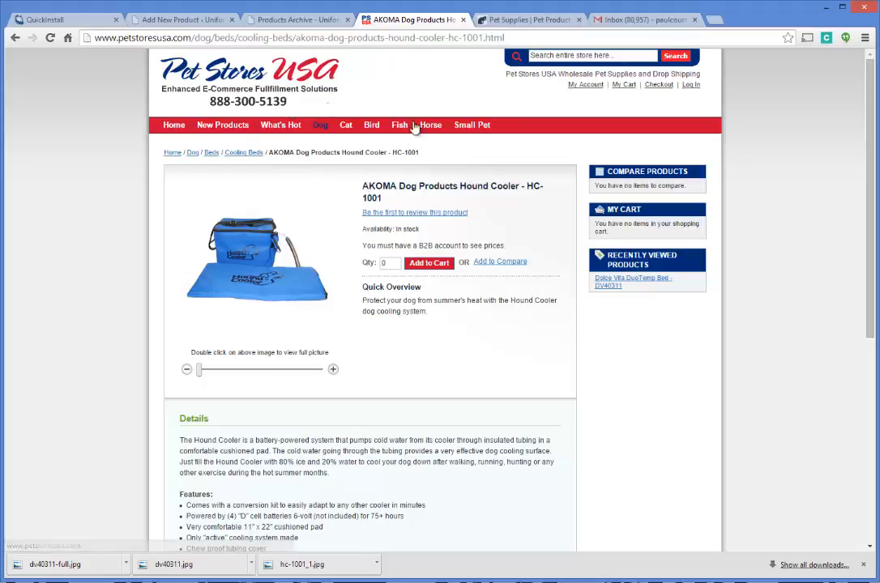
pyautogui.moveTo(361, 186); pyautogui.dragTo(396, 205)
pyautogui.hotkey('ctrl', 'c')
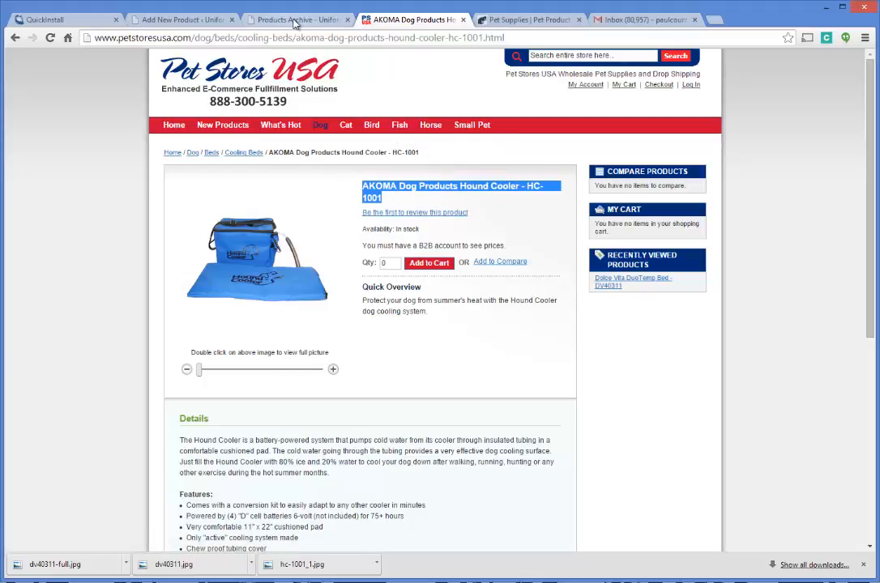
pyautogui.click(299, 20)
pyautogui.click(208, 25)
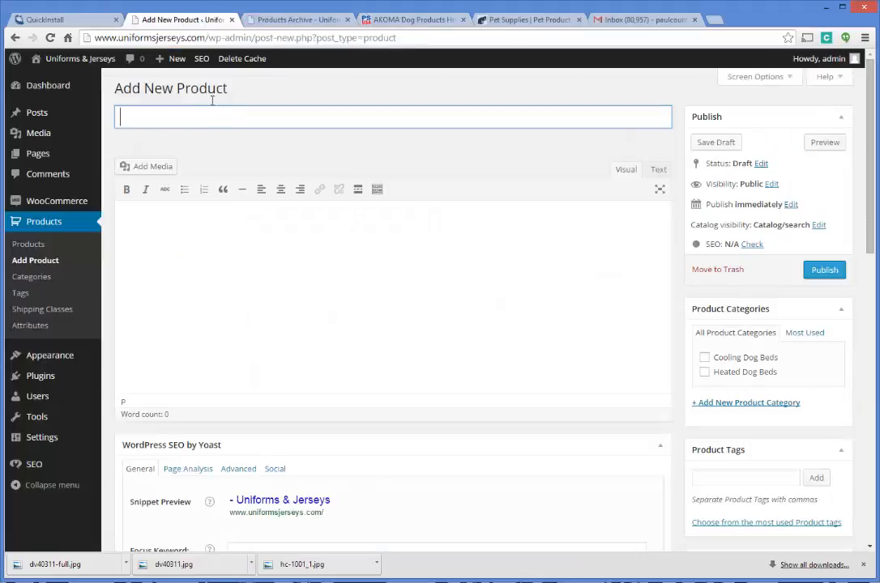
pyautogui.hotkey('ctrl', 'v')
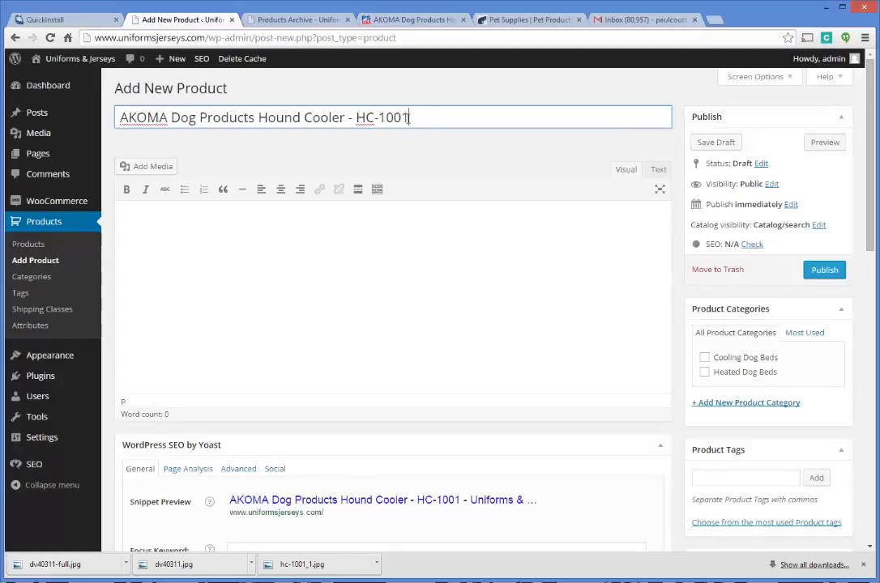
# - Remove the model number from the product title and end it with "Dog Bed"
pyautogui.press('BackSpace')
pyautogui.press('BackSpace')
pyautogui.press('BackSpace')
pyautogui.press('BackSpace')
pyautogui.press('BackSpace')
pyautogui.press('BackSpace')
pyautogui.press('BackSpace')
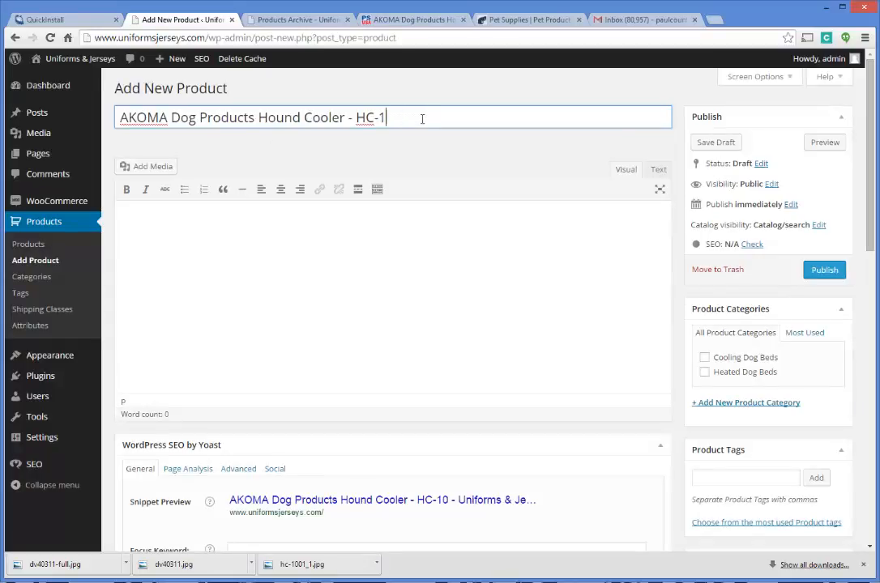
pyautogui.press('BackSpace')
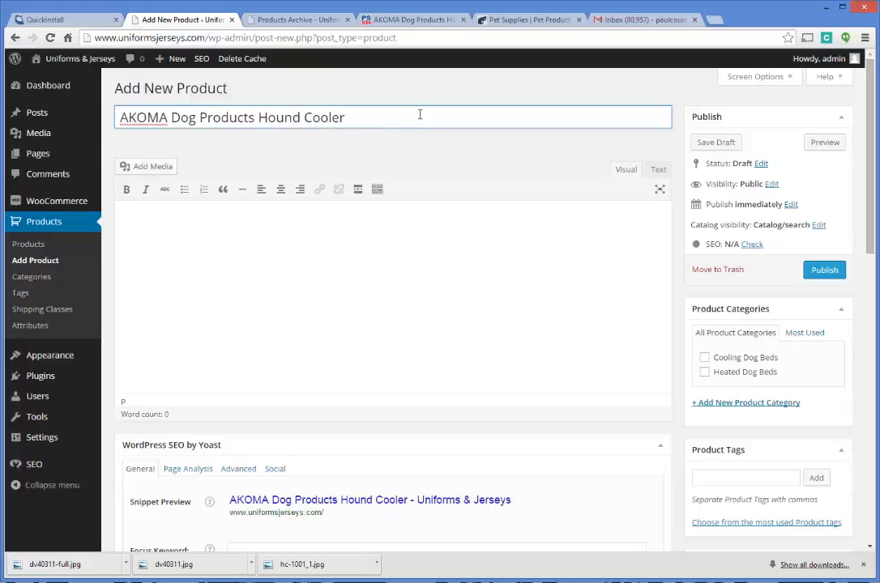
pyautogui.write('Dog Bed')
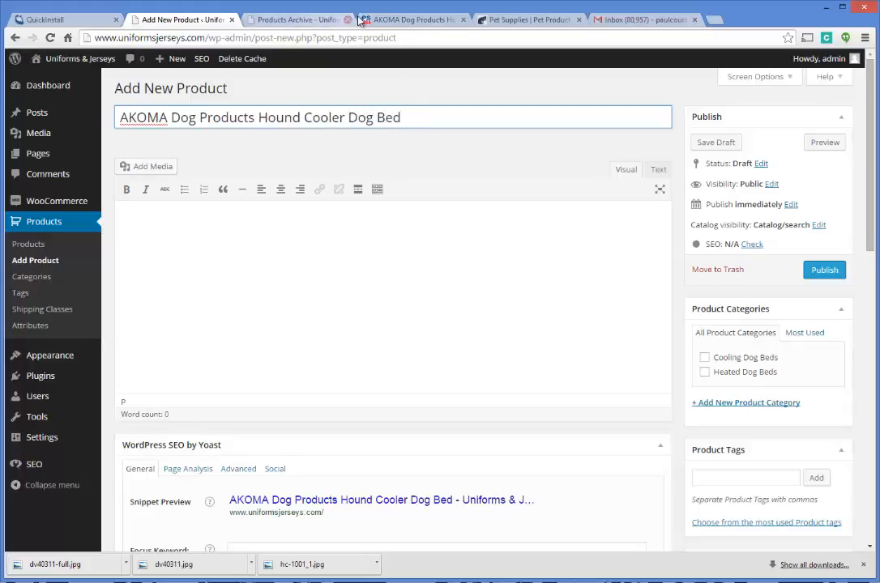
# - Copy the Hound Cooler's details paragraph and features list from the Pet Stores USA page into the new product's description
pyautogui.click(413, 20)
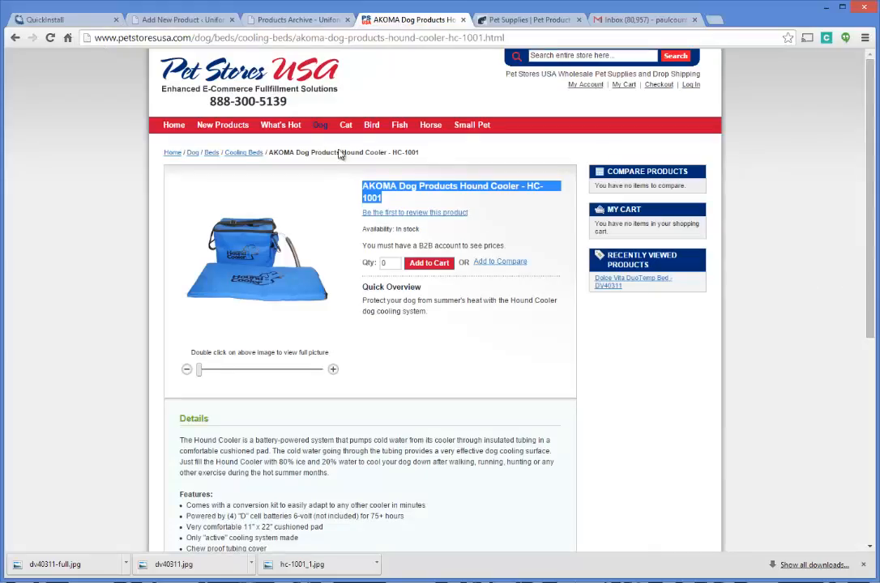
pyautogui.scroll(-3, 272, 340)
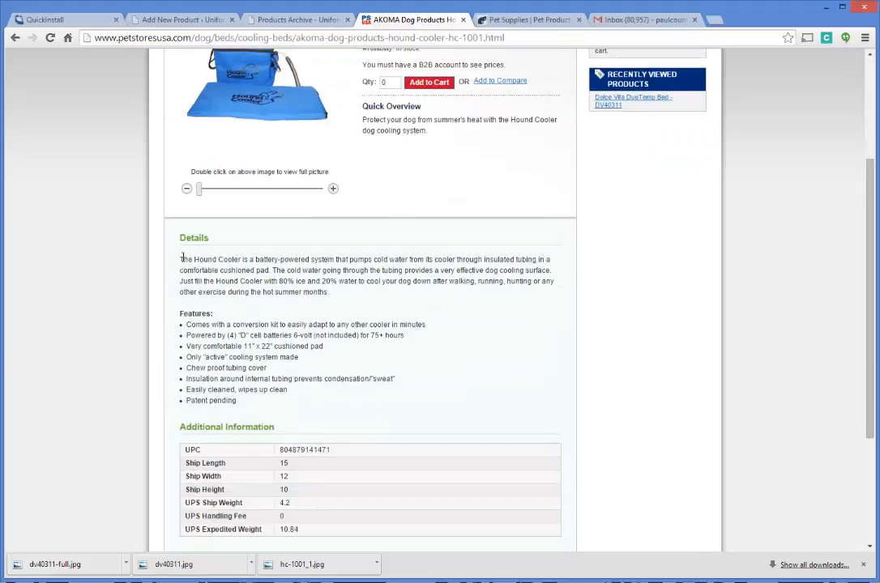
pyautogui.moveTo(180, 259); pyautogui.dragTo(305, 373)
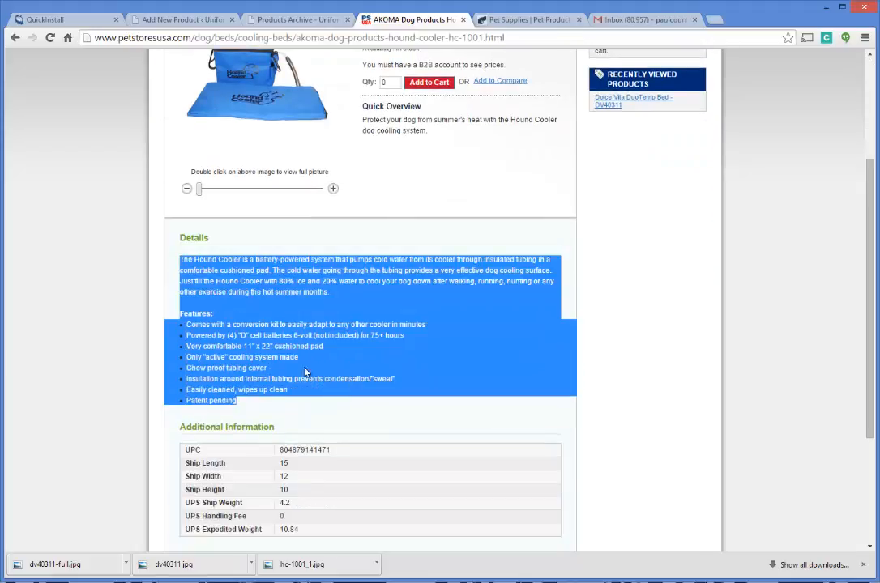
pyautogui.rightClick(273, 293)
pyautogui.rightClick(280, 277)
pyautogui.click(299, 281)
pyautogui.rightClick(209, 261)
pyautogui.click(245, 275)
pyautogui.rightClick(243, 279)
pyautogui.click(270, 283)
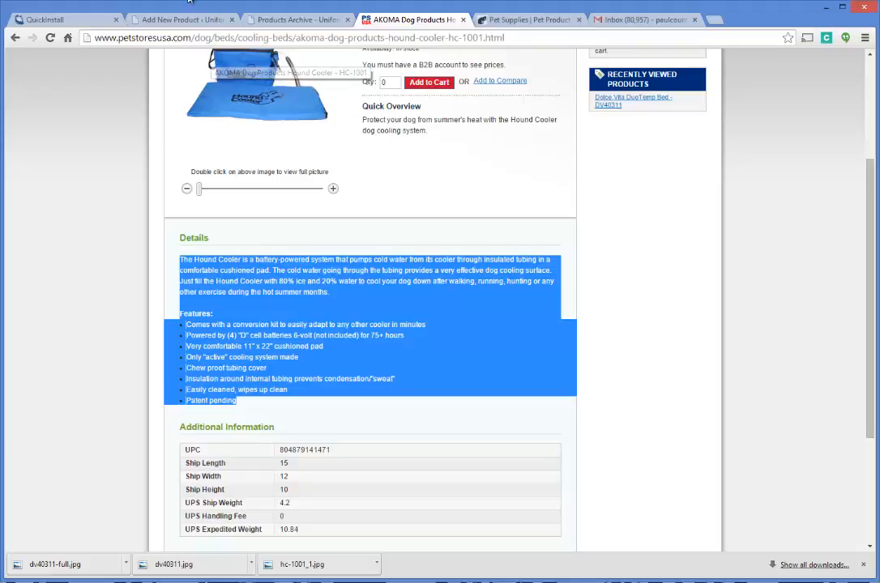
pyautogui.rightClick(241, 273)
pyautogui.click(259, 280)
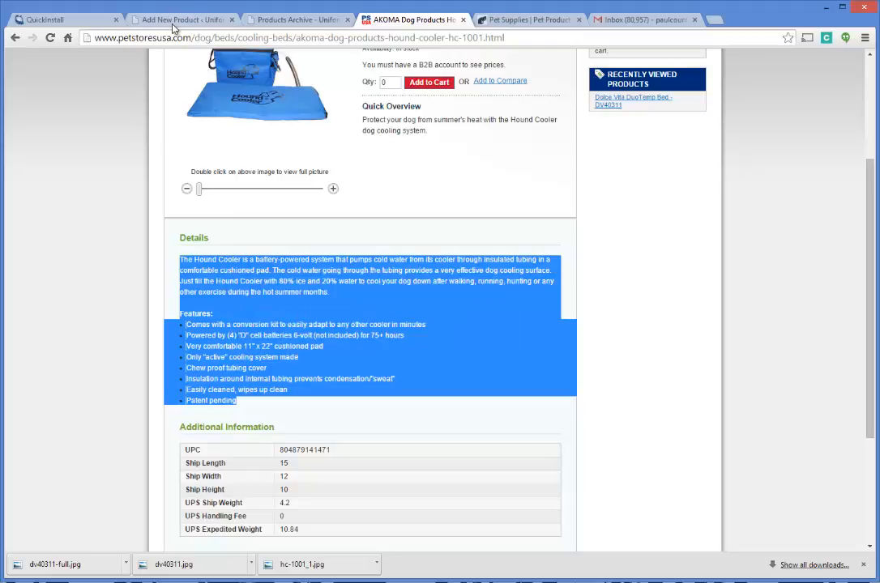
pyautogui.click(152, 22)
pyautogui.click(226, 227)
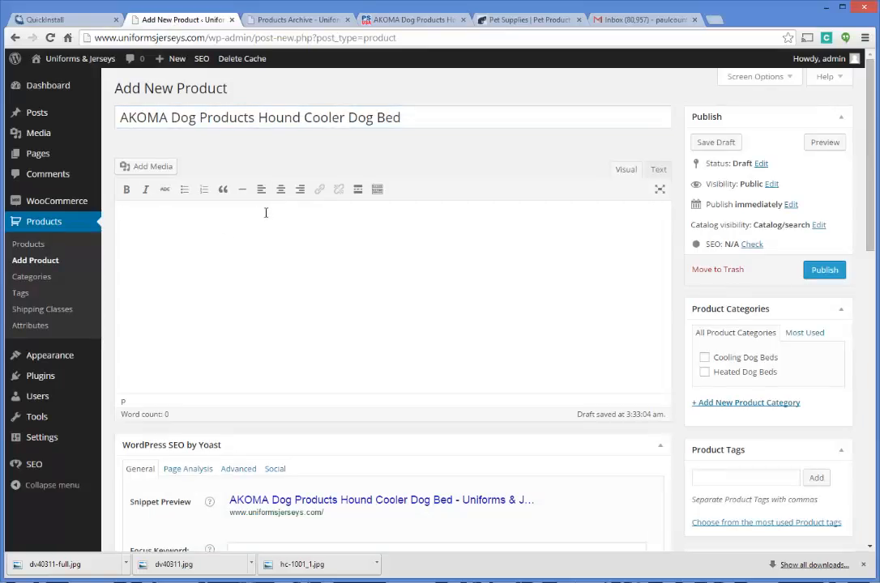
pyautogui.hotkey('ctrl', 'v')
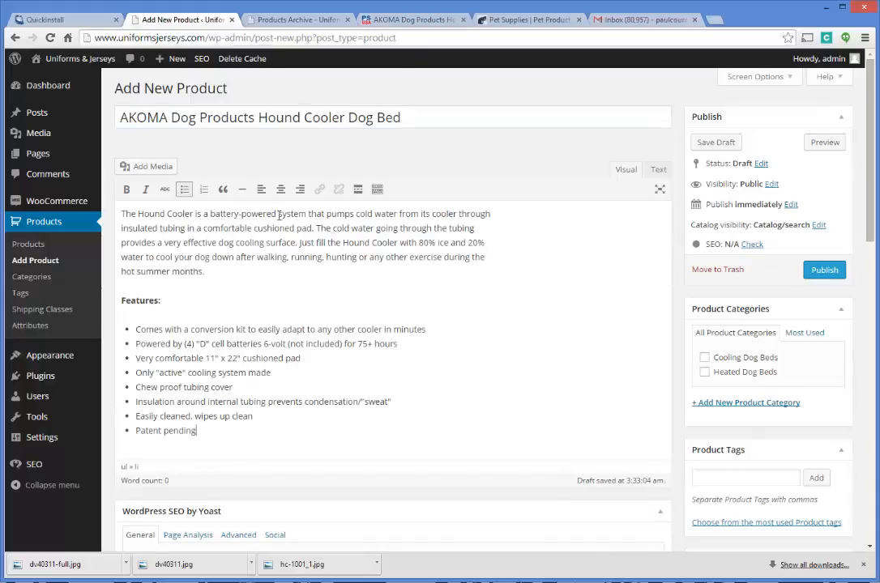
# - Insert "cooling dog bed" before "system" in the first sentence of the product description
pyautogui.click(310, 214)
pyautogui.write('cooling dog be')
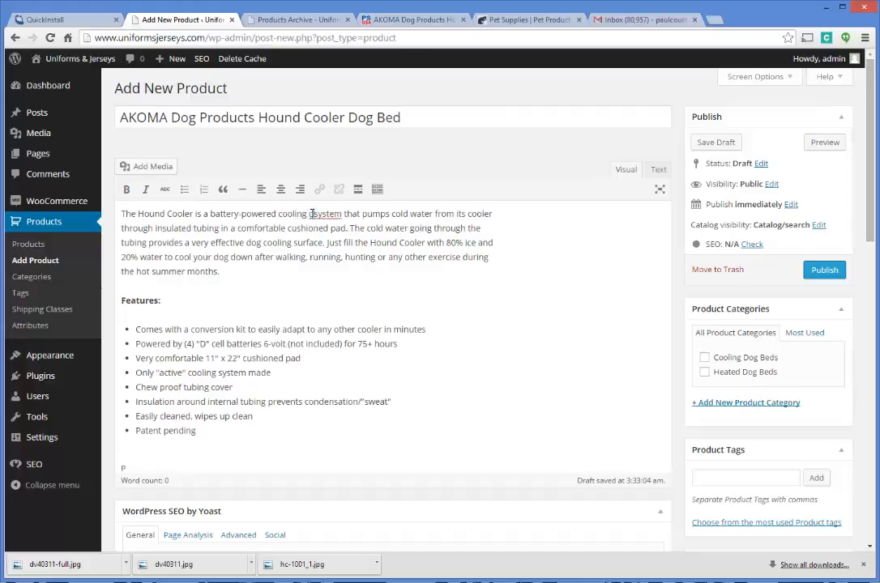
pyautogui.write('d')
# - Enter "AKOMA Cooling Dog Bed -" as the product's SEO title
pyautogui.scroll(-1, 477, 270)
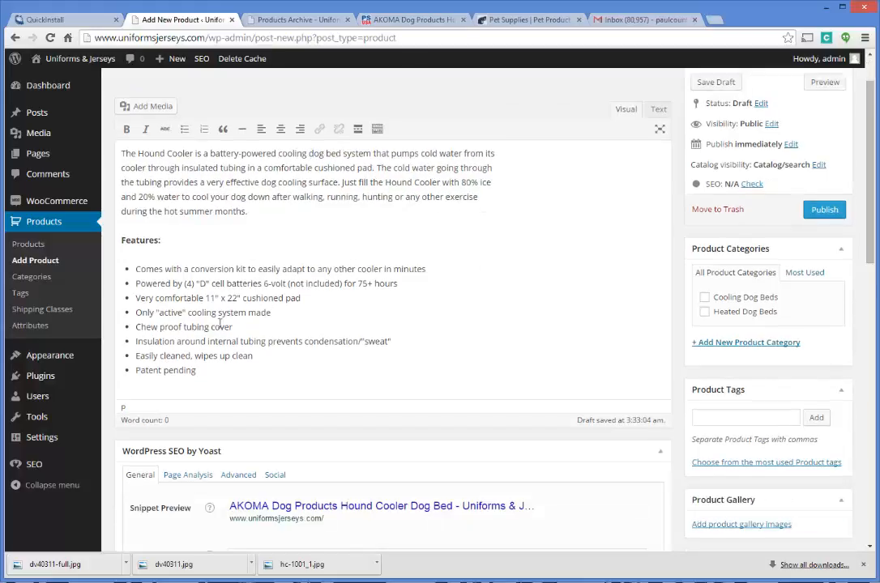
pyautogui.scroll(-4, 219, 324)
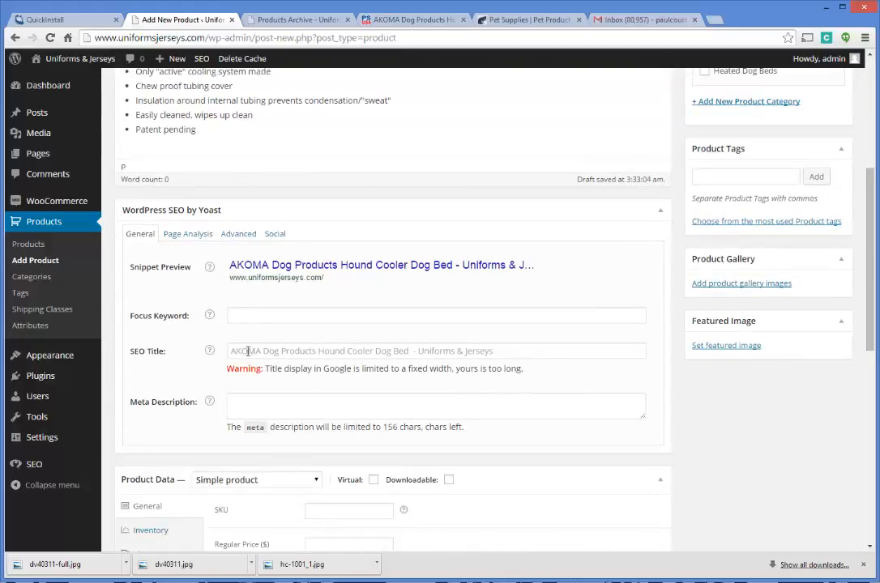
pyautogui.click(248, 351)
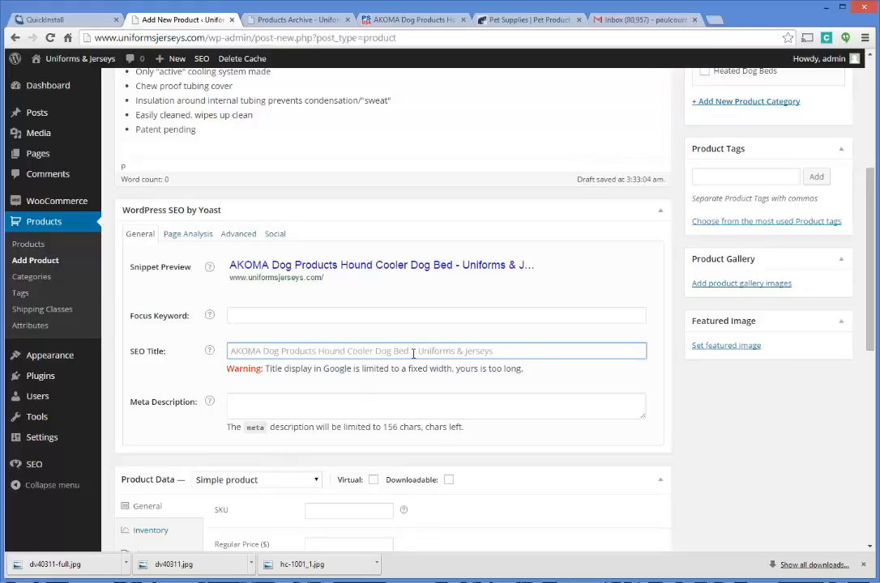
pyautogui.click(281, 313)
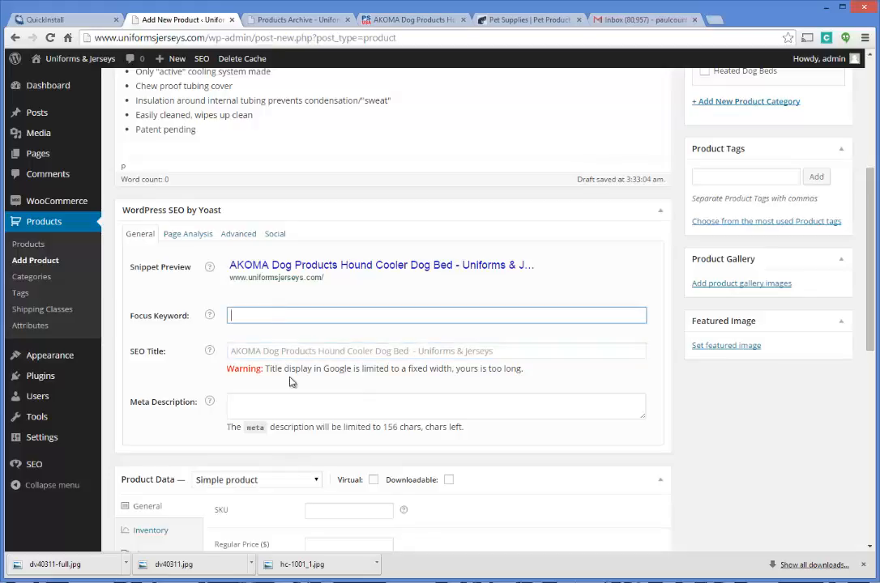
pyautogui.click(252, 350)
pyautogui.click(248, 407)
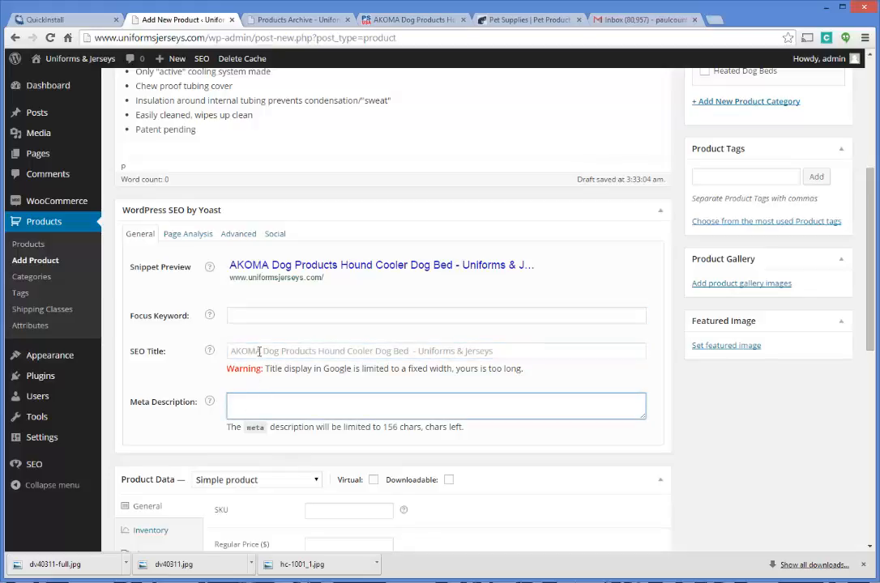
pyautogui.click(271, 352)
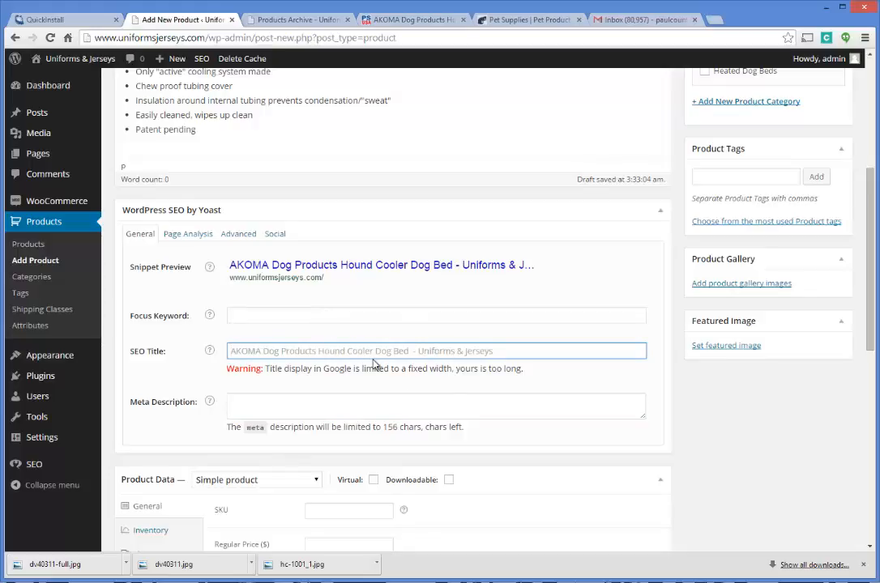
pyautogui.write('A')
pyautogui.scroll(1, 369, 341)
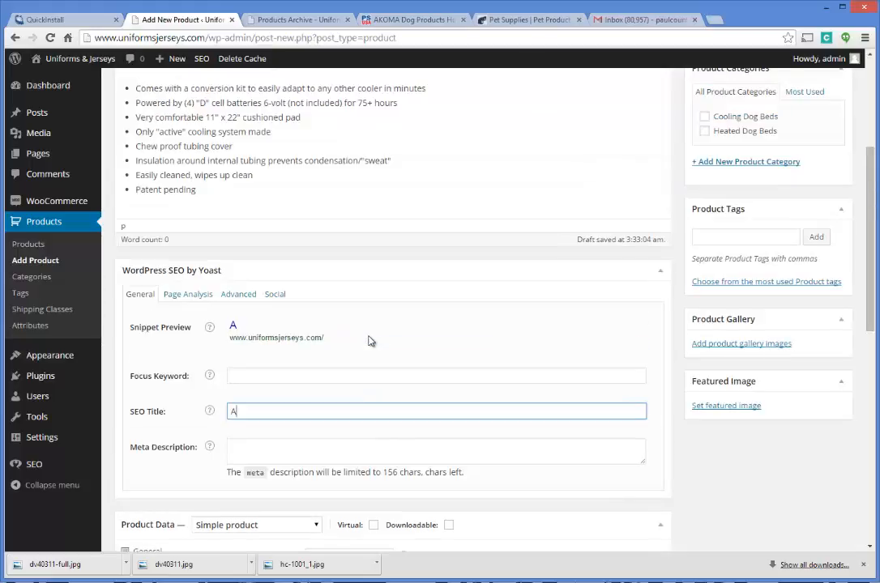
pyautogui.scroll(4, 370, 342)
pyautogui.scroll(-7, 243, 230)
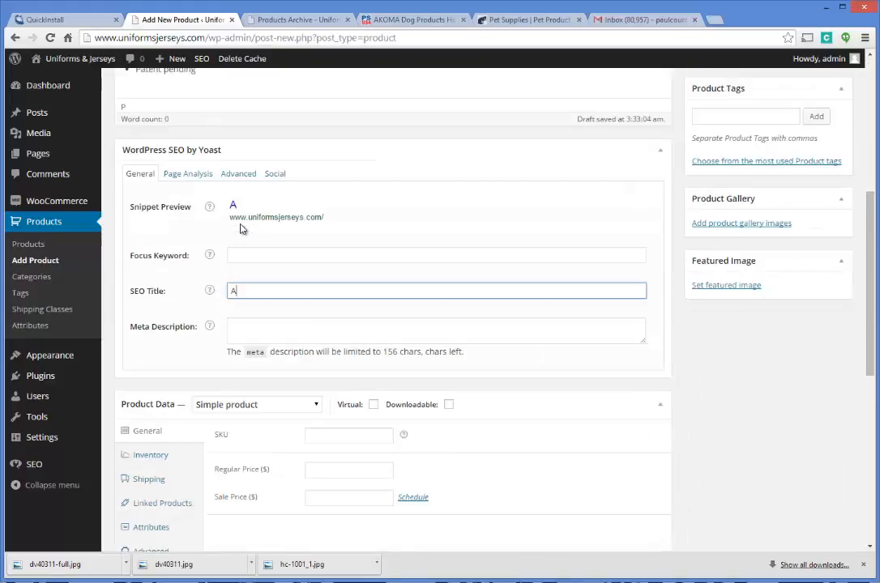
pyautogui.write('K')
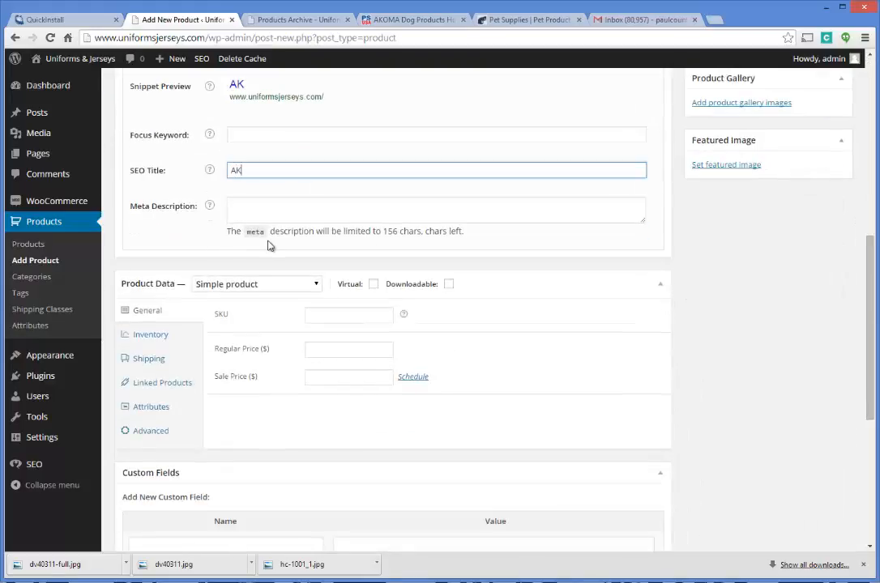
pyautogui.write('OMA Cooling ')
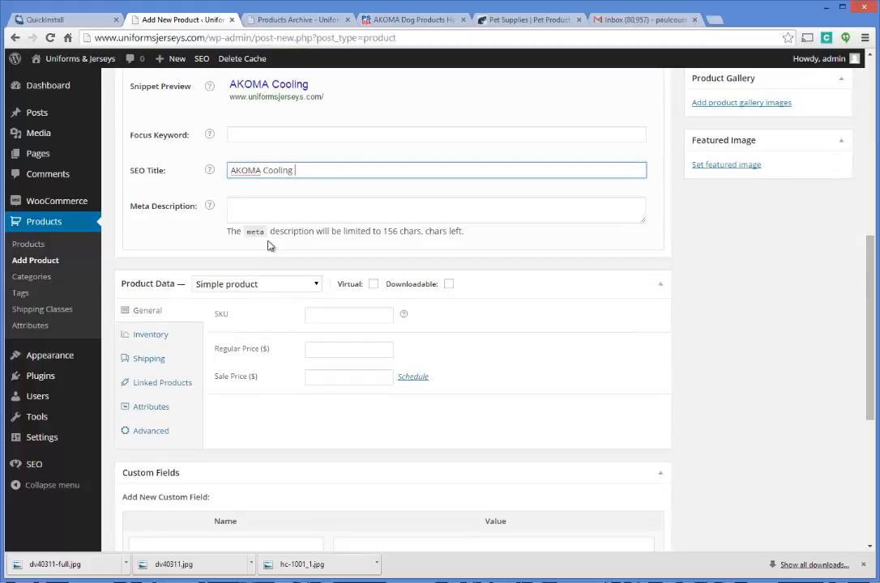
pyautogui.write('Dog be')
pyautogui.press('BackSpace')
pyautogui.press('BackSpace')
pyautogui.write('Bed -')
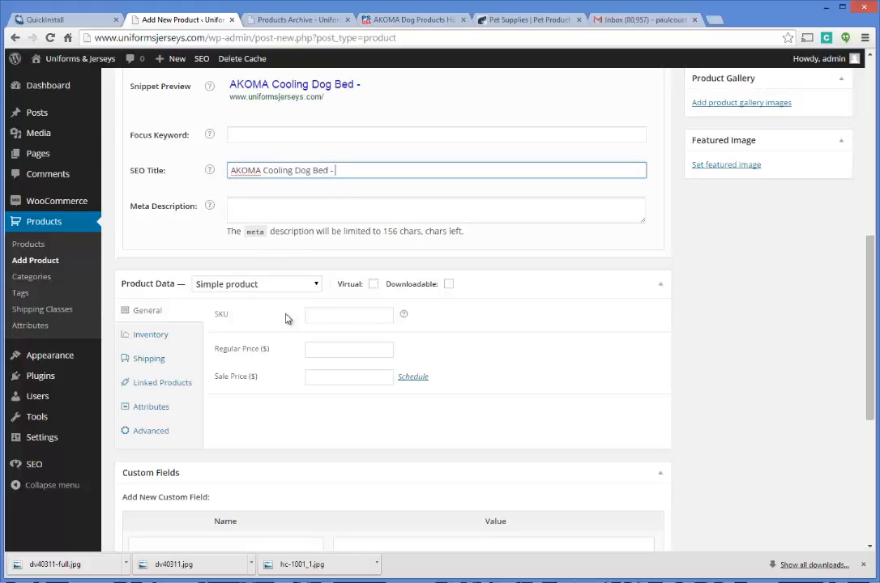
# - Copy the model number HC-1001 from the Pet Stores USA product page and append it to the SEO title
pyautogui.click(363, 19)
pyautogui.scroll(3, 415, 118)
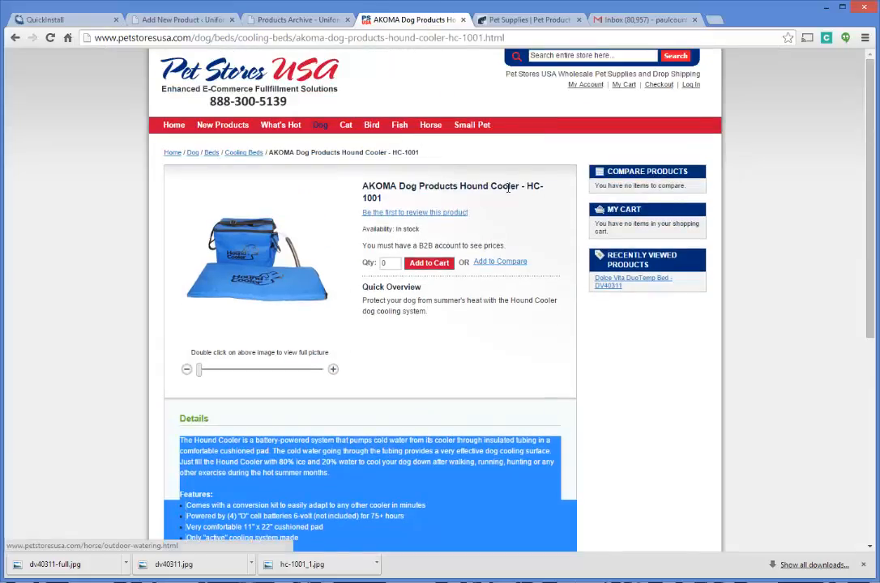
pyautogui.moveTo(527, 186); pyautogui.dragTo(538, 198)
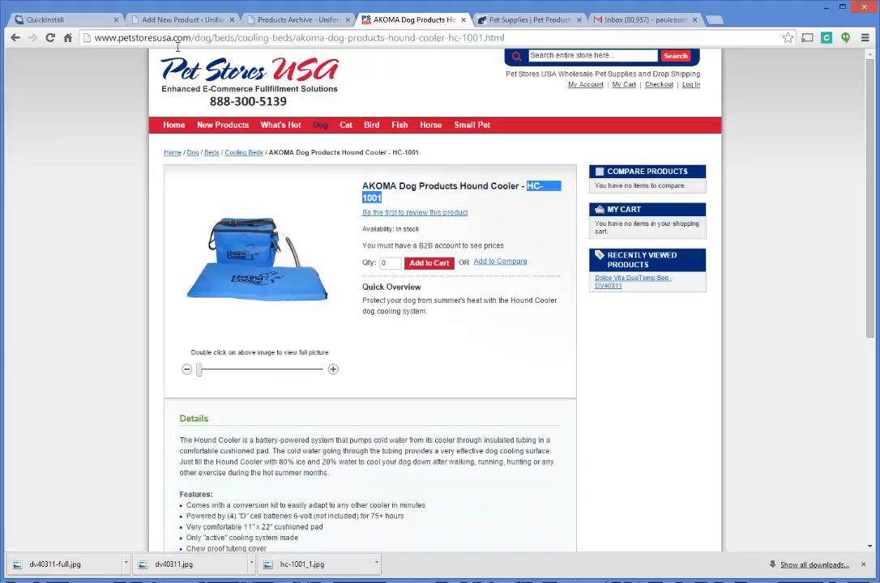
pyautogui.click(183, 19)
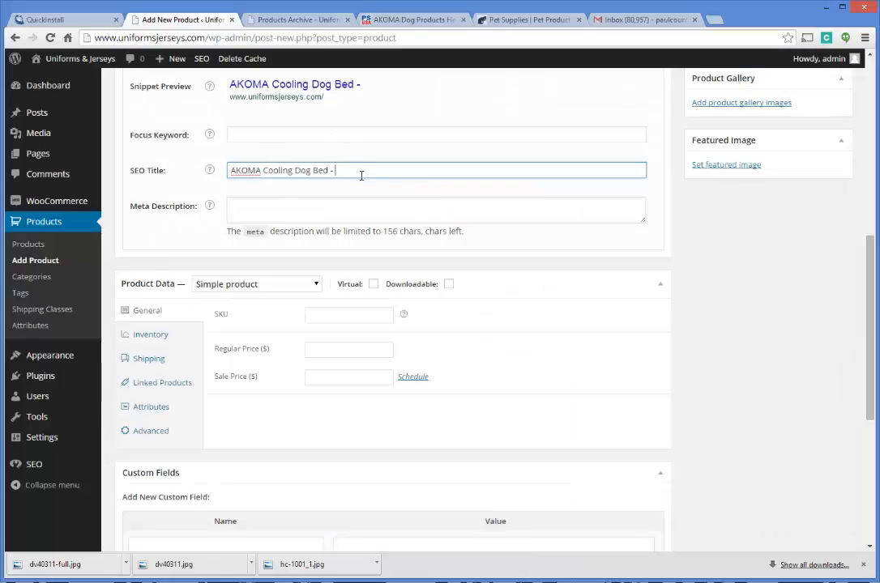
pyautogui.hotkey('ctrl', 'v')
# - Begin the product's meta description with "Keep your dog cool in the hot months with this"
pyautogui.click(287, 208)
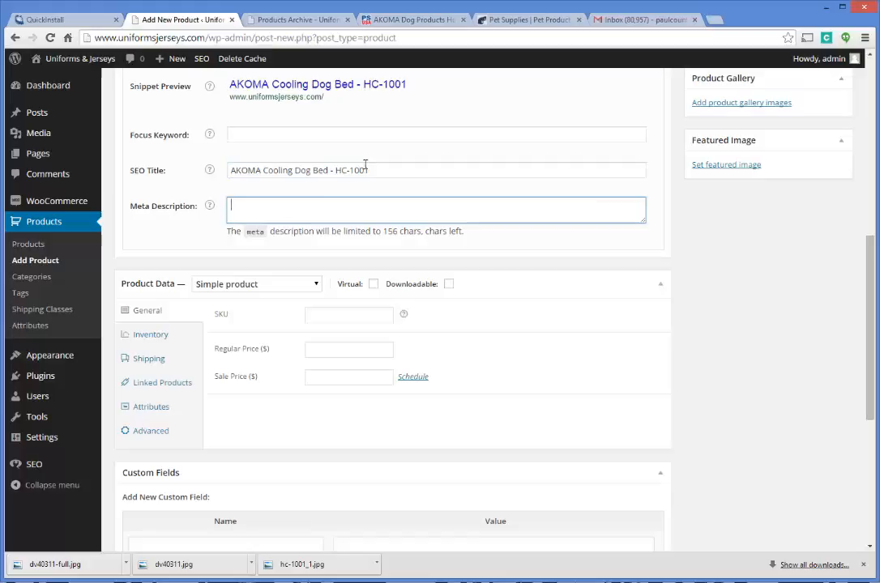
pyautogui.click(278, 138)
pyautogui.click(277, 212)
pyautogui.click(232, 171)
pyautogui.click(250, 205)
pyautogui.write('Keep')
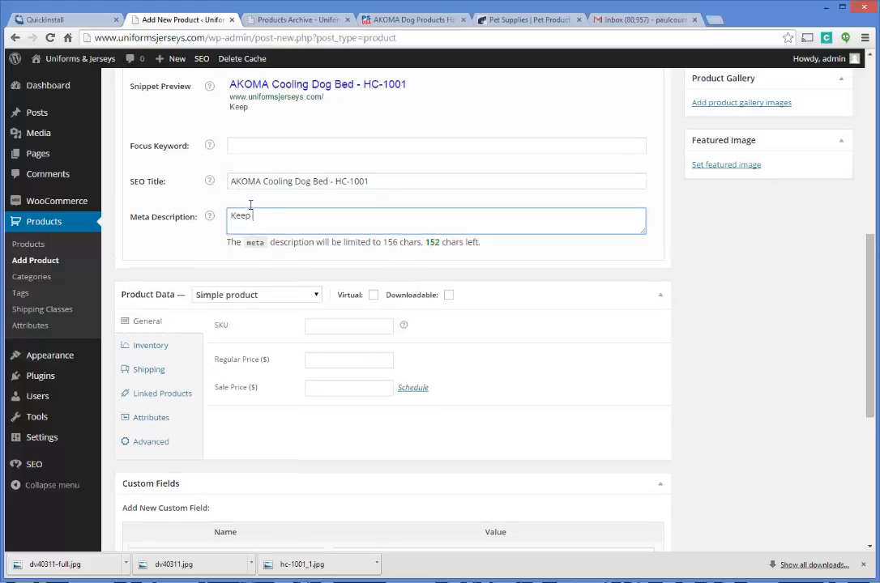
pyautogui.write(' your dog cool in')
pyautogui.press('BackSpace')
pyautogui.press('BackSpace')
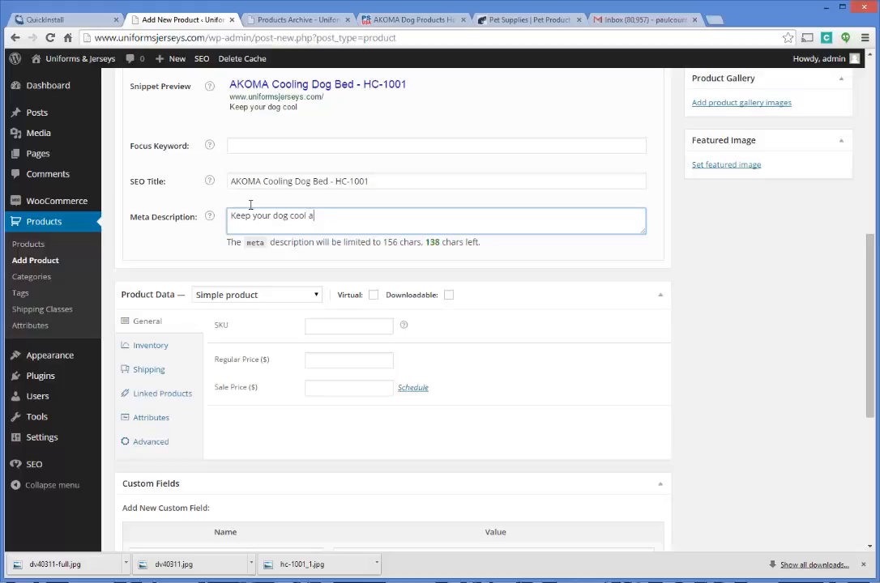
pyautogui.write('all')
pyautogui.press('BackSpace')
pyautogui.press('BackSpace')
pyautogui.press('BackSpace')
pyautogui.write('in the hot sum')
pyautogui.press('BackSpace')
pyautogui.press('BackSpace')
pyautogui.press('BackSpace')
pyautogui.write('months wi')
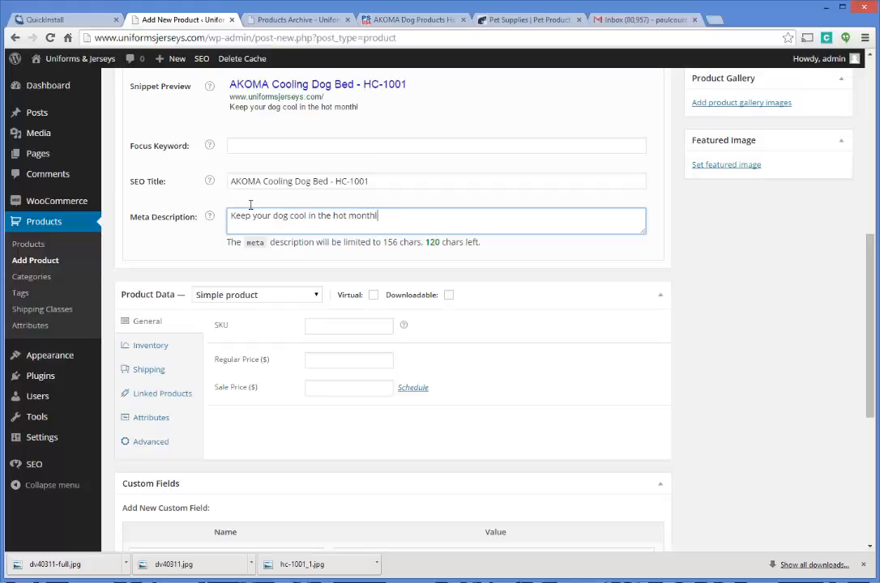
pyautogui.write('th this')
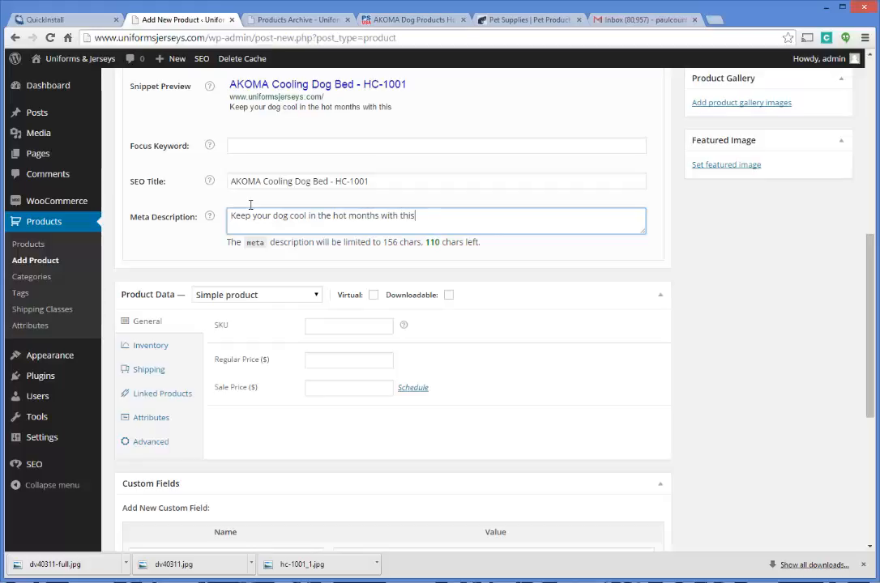
# - Replace "this" at the end of the meta description with "the AKOMA cooling dog bed." and start the second sentence with "This"
pyautogui.press('BackSpace')
pyautogui.press('BackSpace')
pyautogui.press('BackSpace')
pyautogui.write('E')
pyautogui.press('BackSpace')
pyautogui.write('e AKOM')
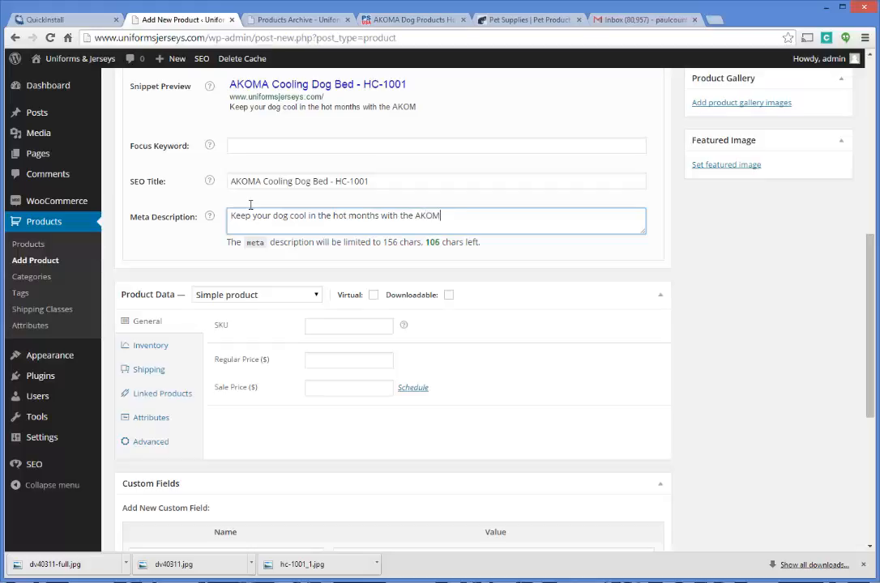
pyautogui.write('A cooling do')
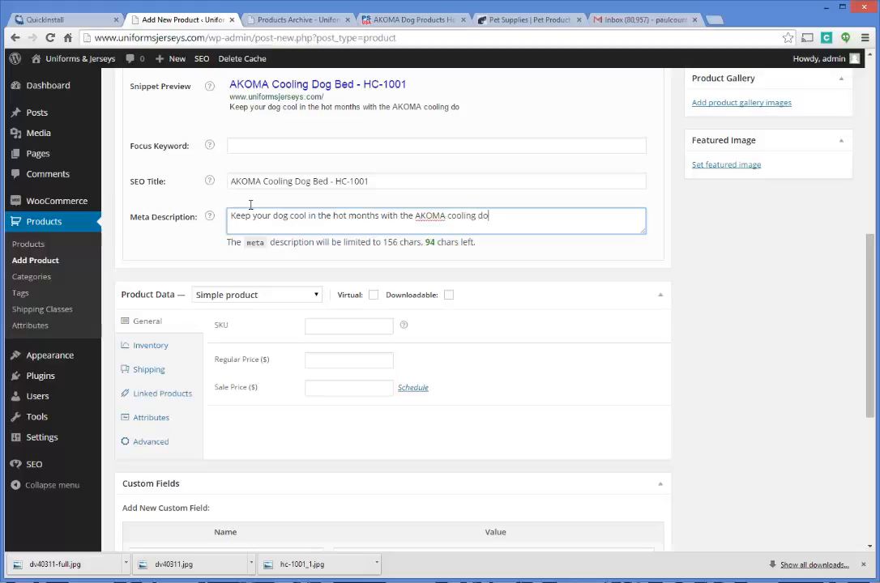
pyautogui.write('g bed. This ')
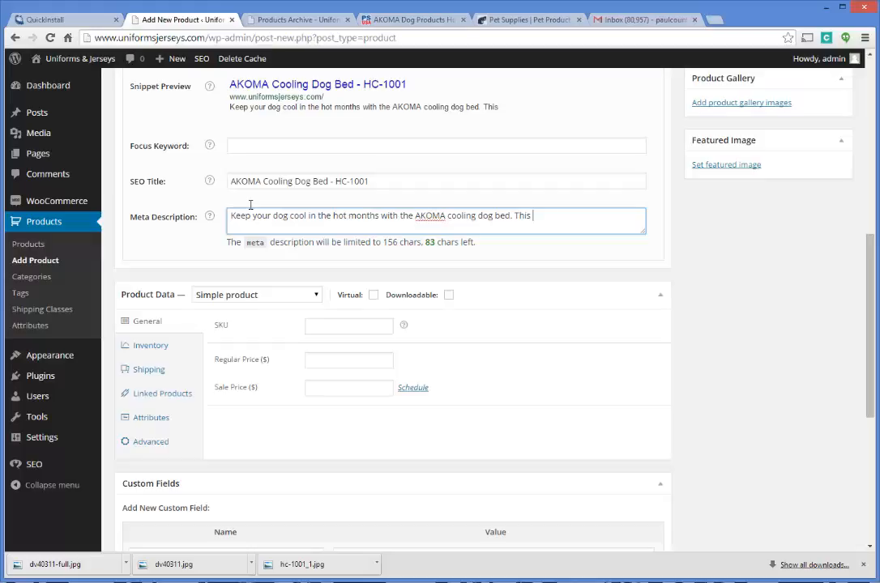
# - Complete the meta description's second sentence with "innovative bed is sure to bring a smile to your dog's face." and review the snippet preview
pyautogui.write('innovative bed is sure ')
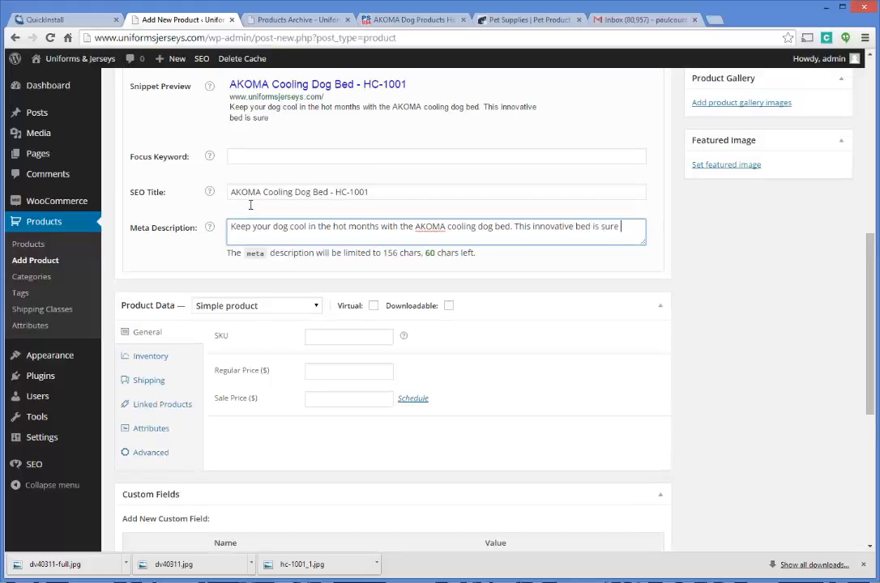
pyautogui.write("to bring a smile to your dog's fac")
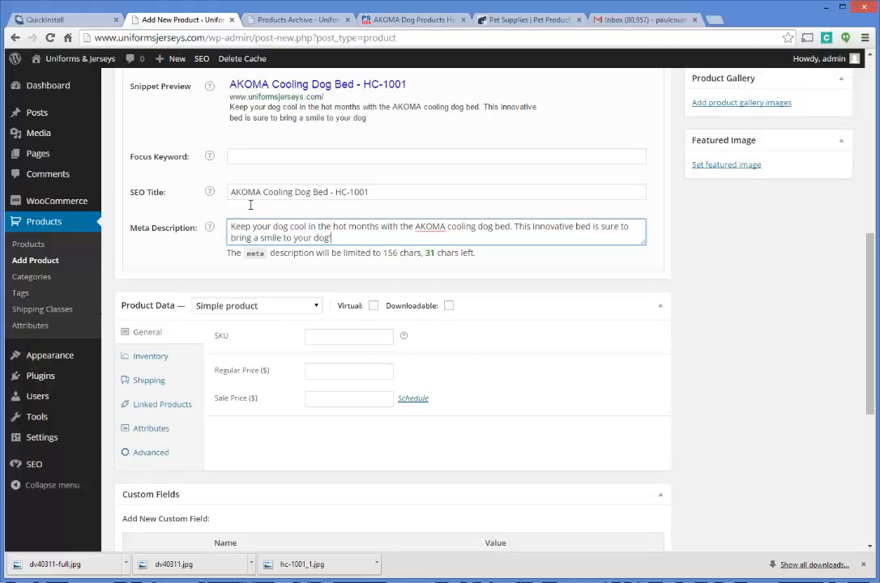
pyautogui.write('e.')
pyautogui.scroll(-2, 348, 162)
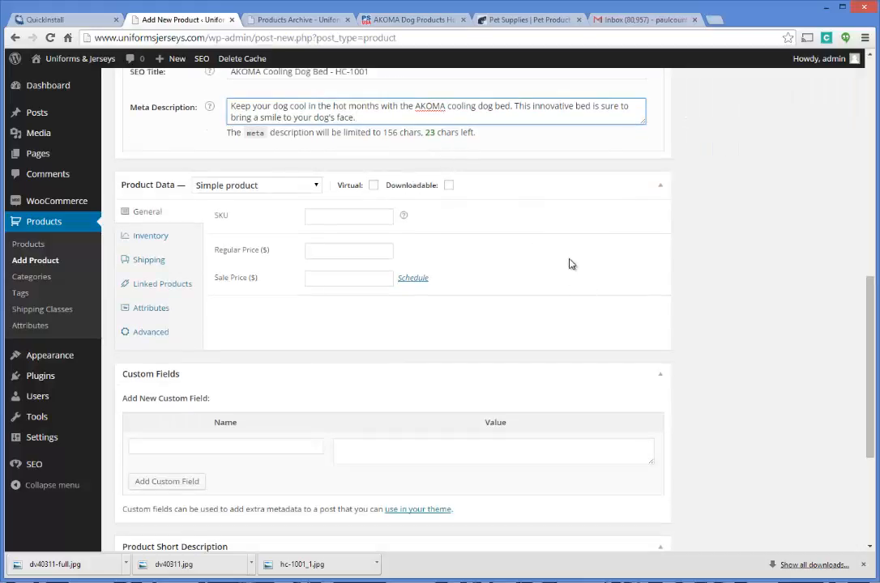
pyautogui.scroll(3, 570, 264)
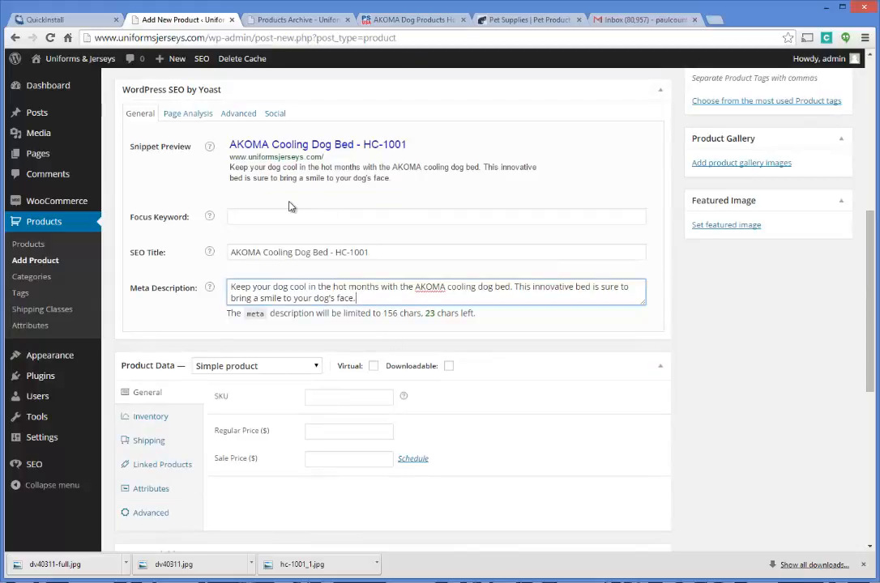
pyautogui.scroll(-2, 397, 183)
pyautogui.scroll(3, 299, 171)
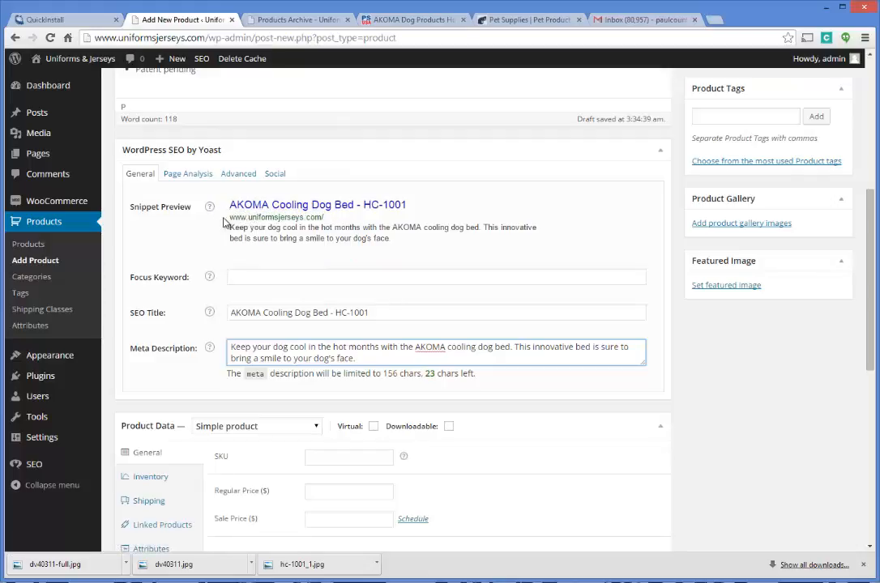
pyautogui.moveTo(228, 217); pyautogui.dragTo(341, 223)
pyautogui.click(325, 237)
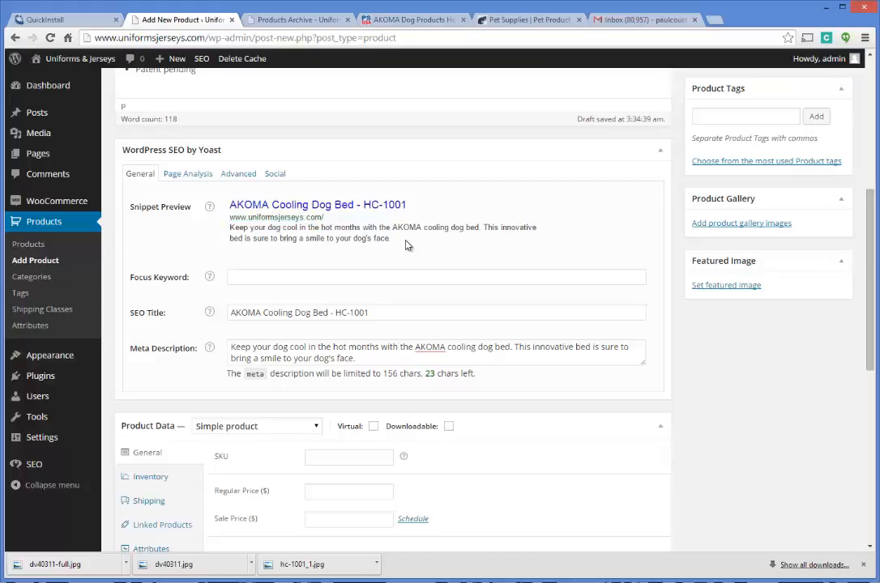
# - Set the product's focus keyword to the suggestion "cooling dog bed" and review the keyword usage
pyautogui.click(321, 281)
pyautogui.write('AK')
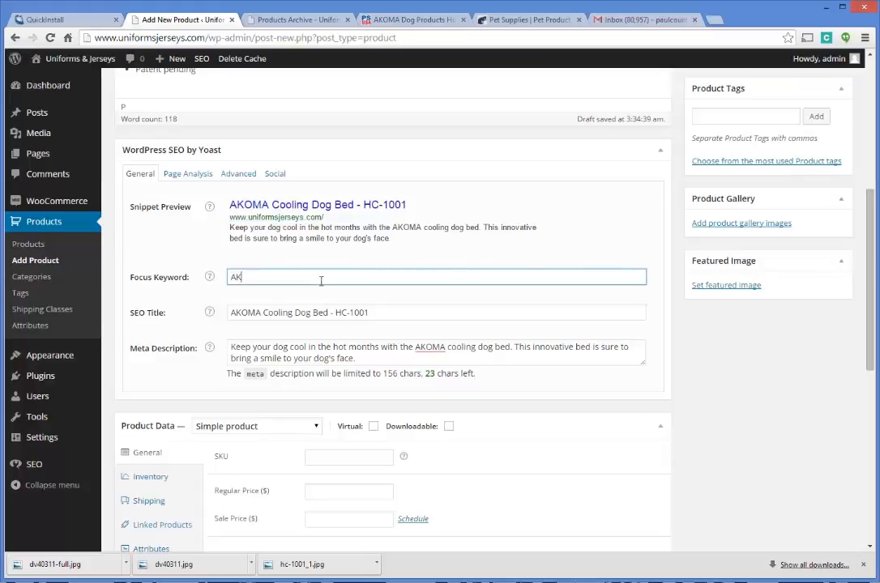
pyautogui.write('OMA')
pyautogui.press('BackSpace')
pyautogui.press('BackSpace')
pyautogui.press('BackSpace')
pyautogui.press('BackSpace')
pyautogui.press('BackSpace')
pyautogui.write('cool')
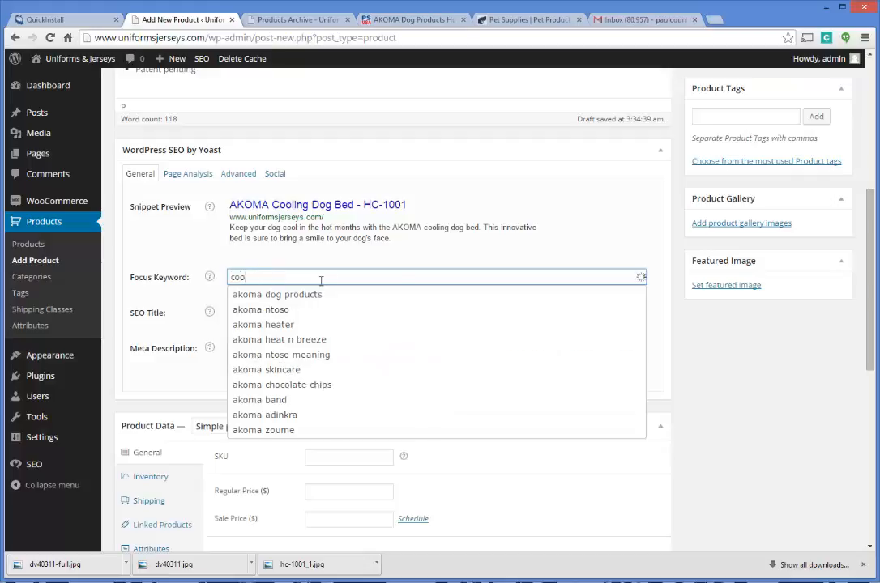
pyautogui.write('dog bed')
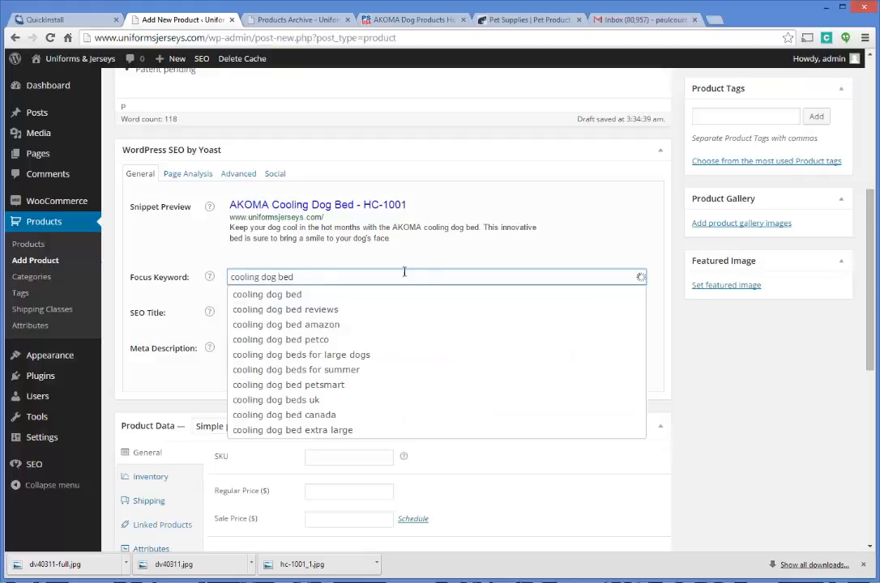
pyautogui.click(282, 295)
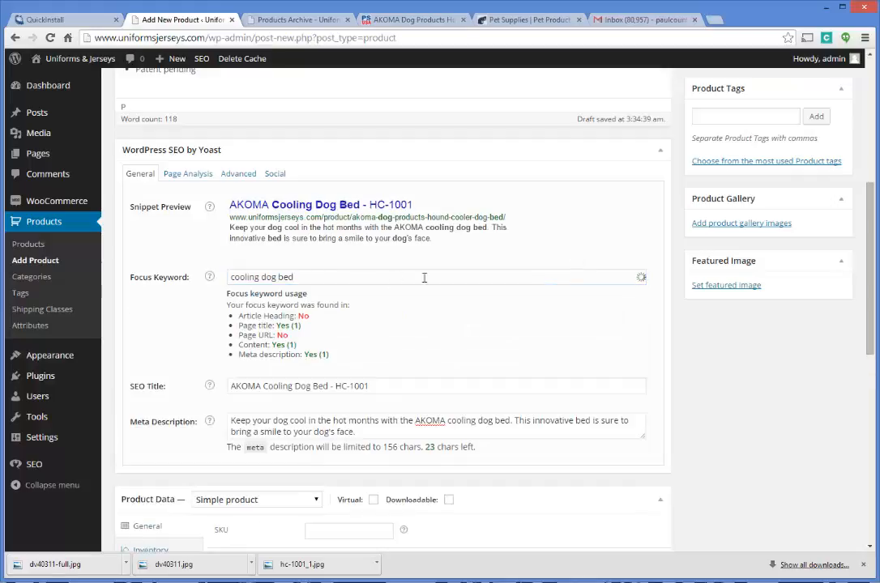
pyautogui.scroll(-1, 280, 247)
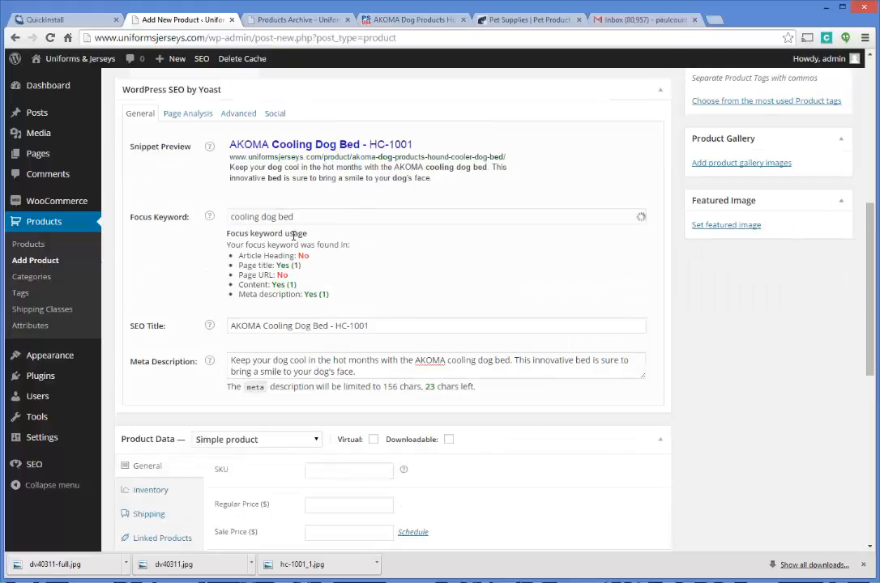
pyautogui.scroll(-1, 294, 235)
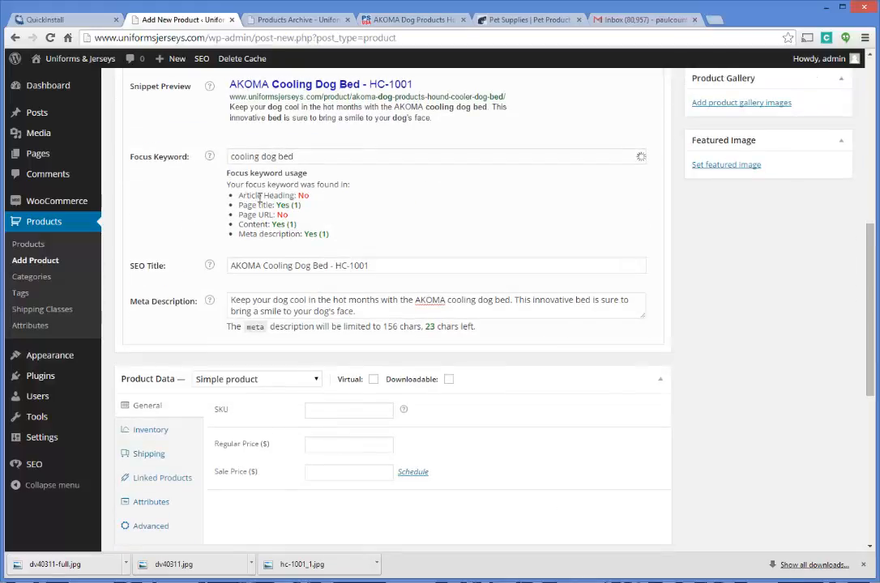
# - Add a bold "Cooling Dog Bed" line above the first paragraph of the product description
pyautogui.scroll(8, 354, 196)
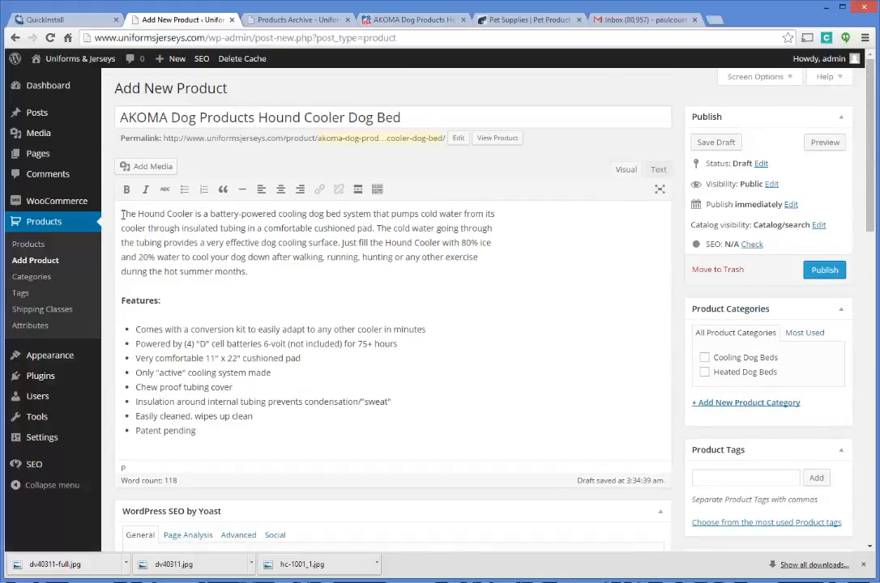
pyautogui.press('Return')
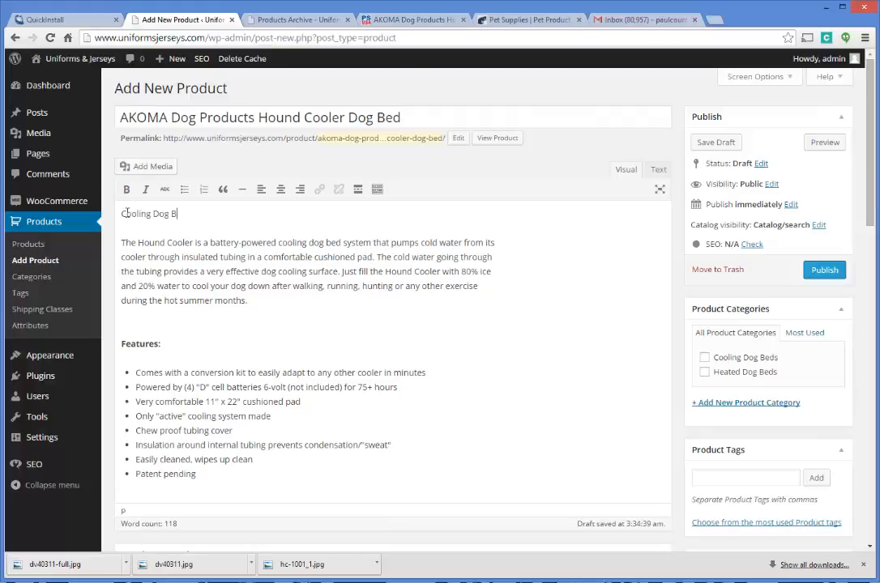
pyautogui.tripleClick(197, 211)
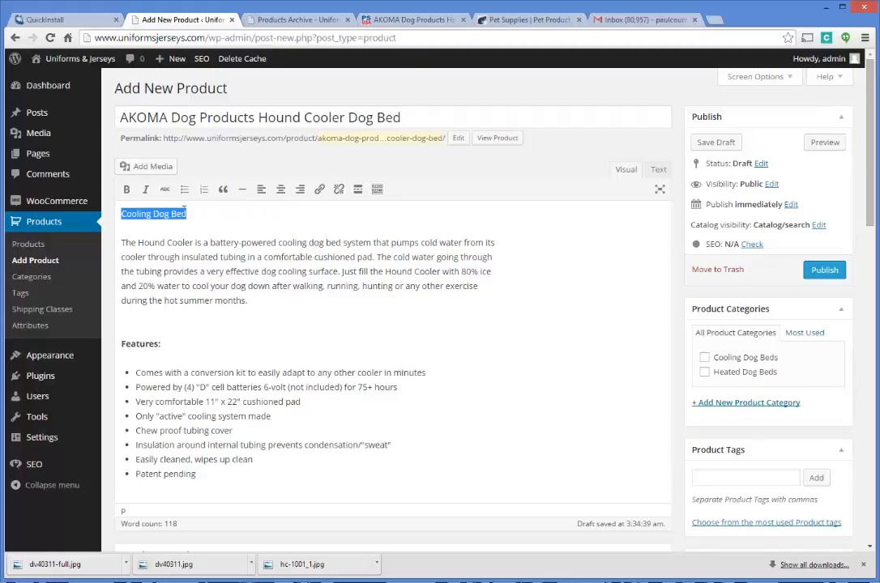
pyautogui.click(127, 192)
pyautogui.click(230, 216)
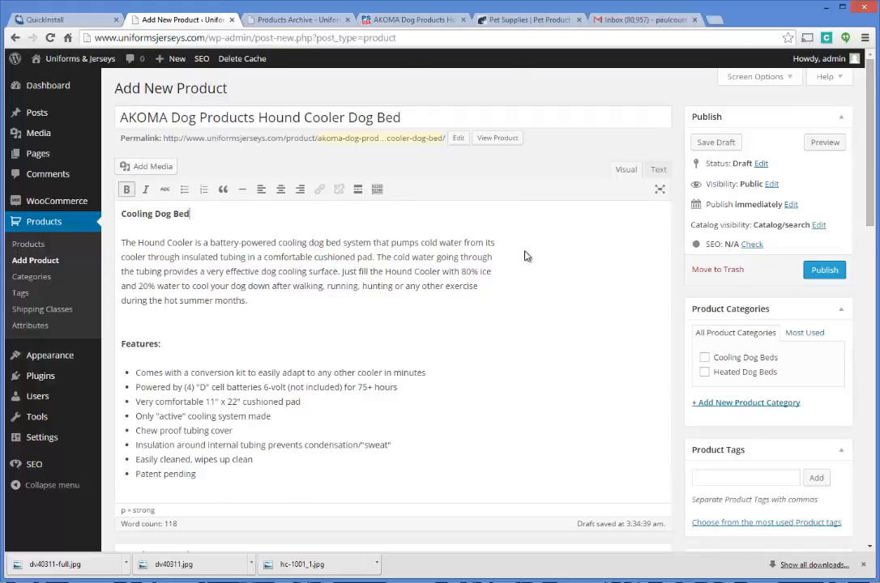
pyautogui.scroll(-1, 525, 254)
pyautogui.scroll(-5, 524, 252)
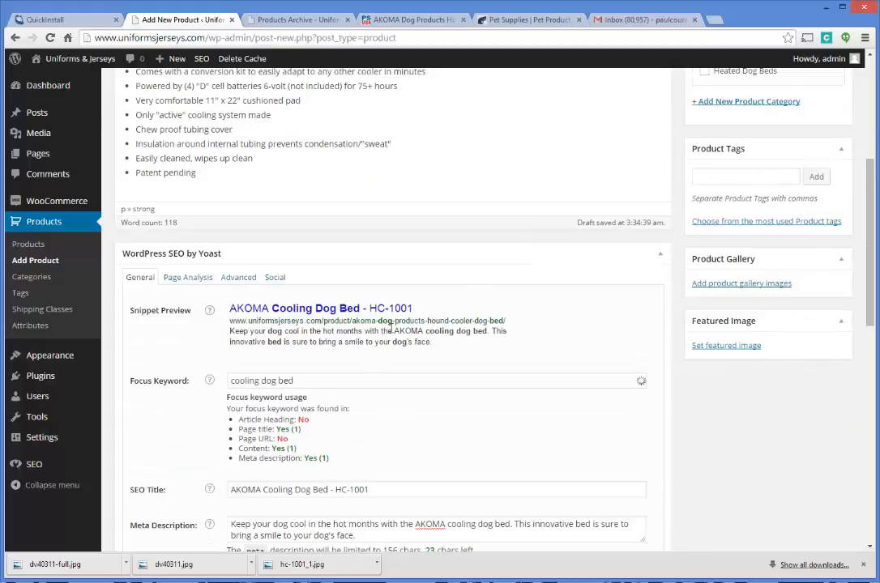
# - Change the "Cooling Dog Bed" line from strong to h1 tags in the description's HTML and return to the visual view
pyautogui.scroll(6, 523, 253)
pyautogui.click(658, 169)
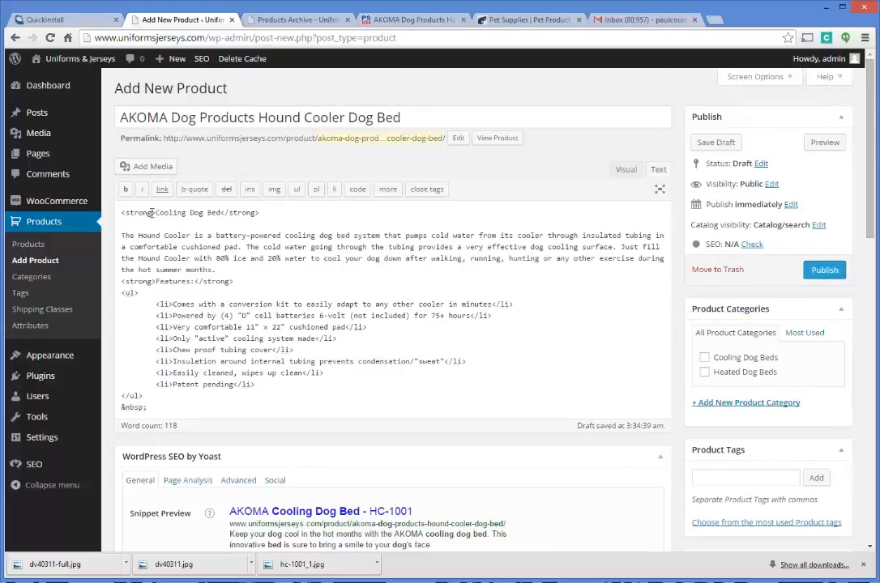
pyautogui.moveTo(151, 212); pyautogui.dragTo(130, 215)
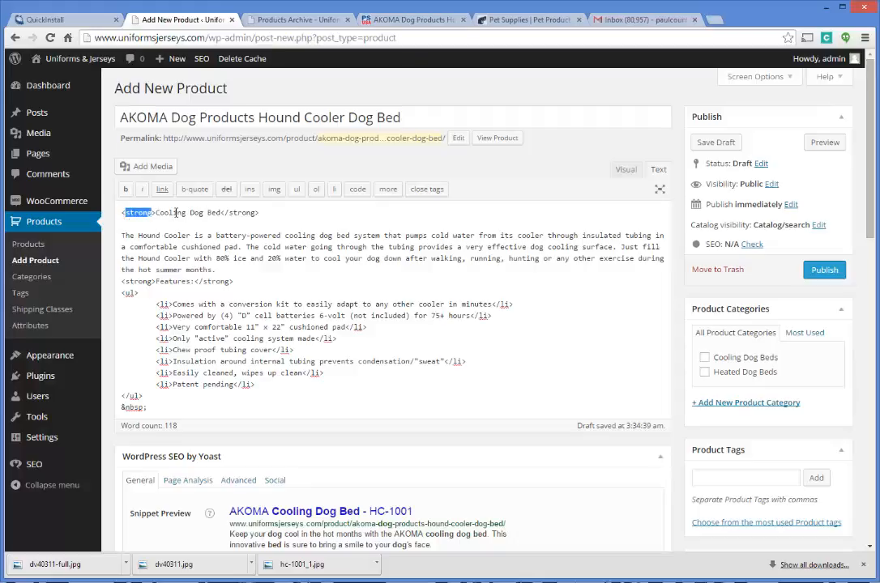
pyautogui.write('h1')
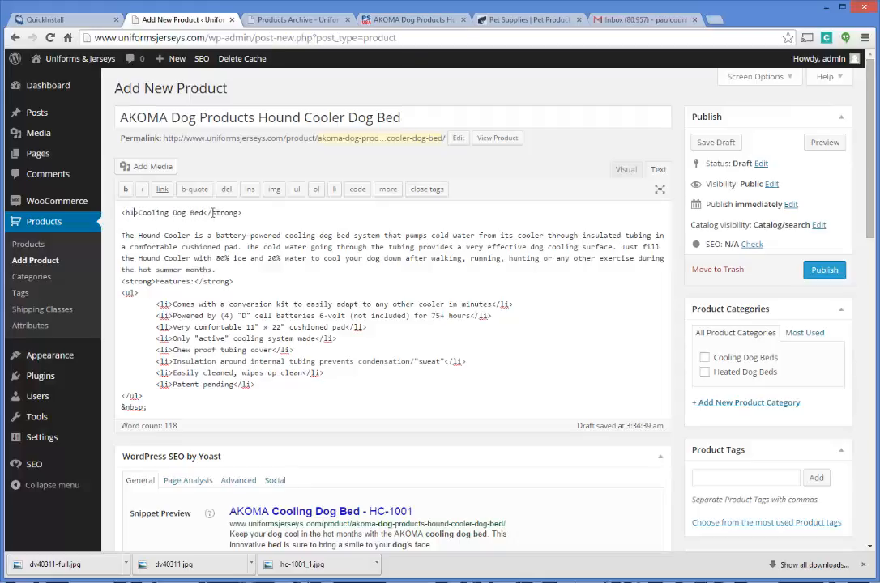
pyautogui.moveTo(213, 212); pyautogui.dragTo(235, 213)
pyautogui.write('h1')
pyautogui.click(626, 169)
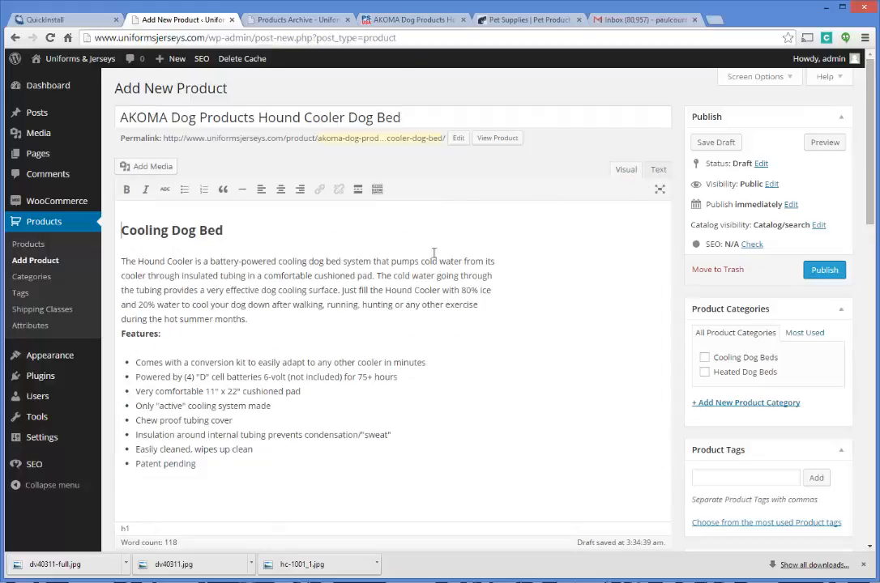
# - Submit the focus keyword again to save the product as a draft
pyautogui.scroll(-3, 456, 274)
pyautogui.scroll(-3, 456, 274)
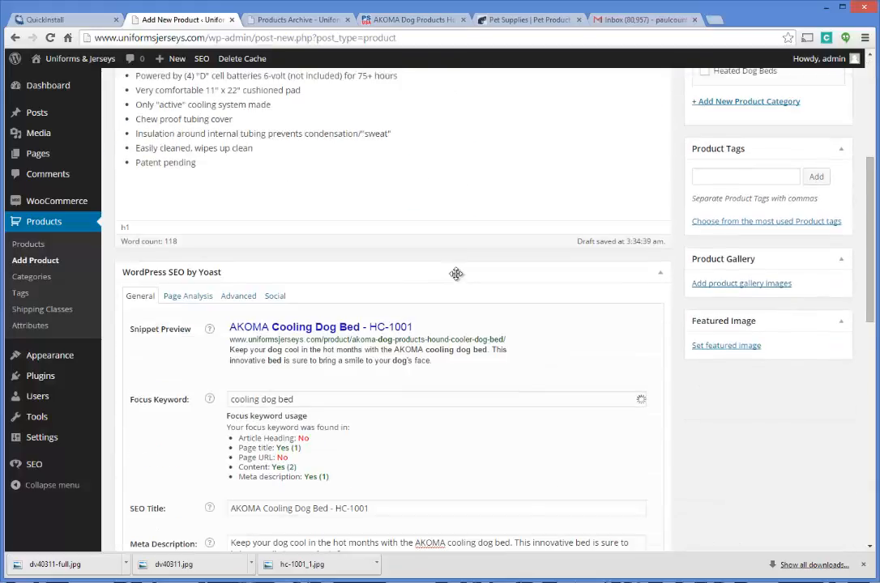
pyautogui.scroll(-2, 456, 274)
pyautogui.click(370, 340)
pyautogui.press('Return')
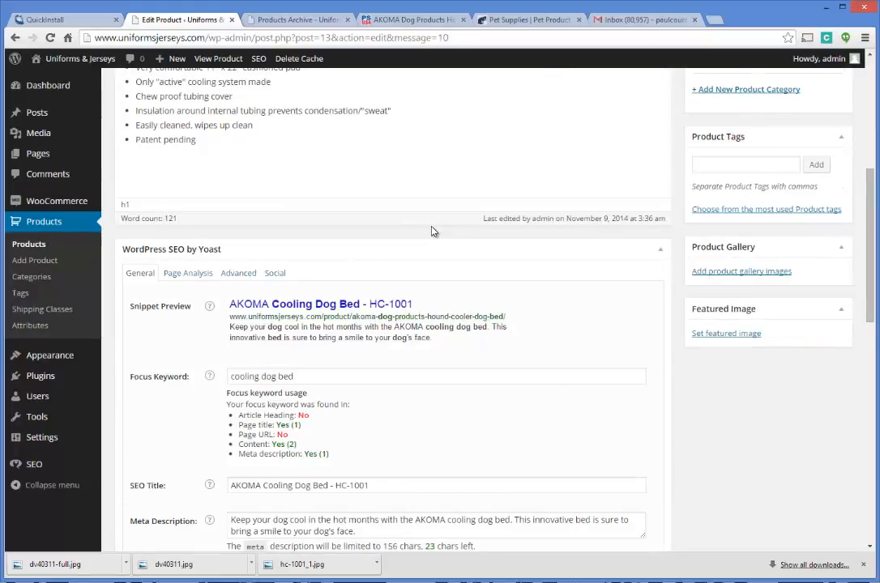
# - Check the saved product's focus keyword usage against its heading, description and SEO fields
pyautogui.scroll(-1, 432, 232)
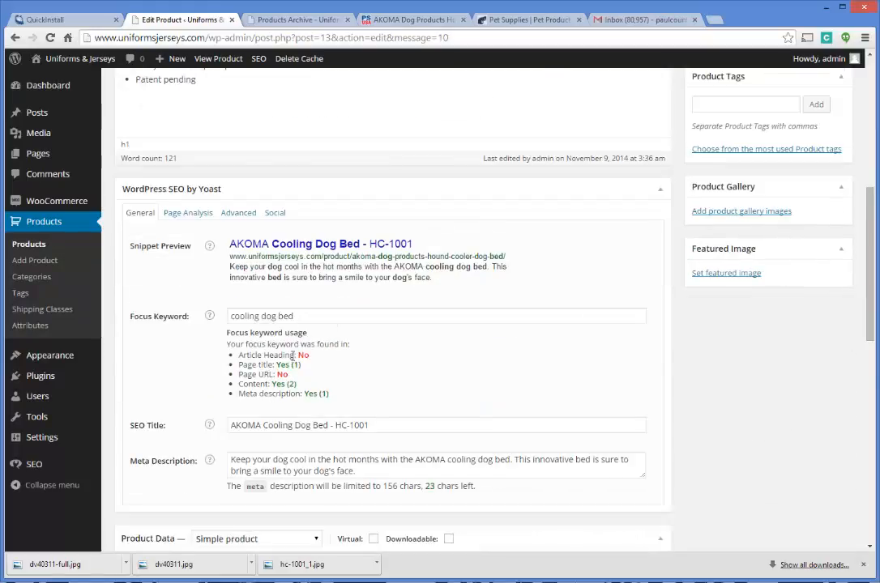
pyautogui.scroll(-2, 293, 355)
pyautogui.scroll(-2, 364, 261)
pyautogui.scroll(2, 342, 233)
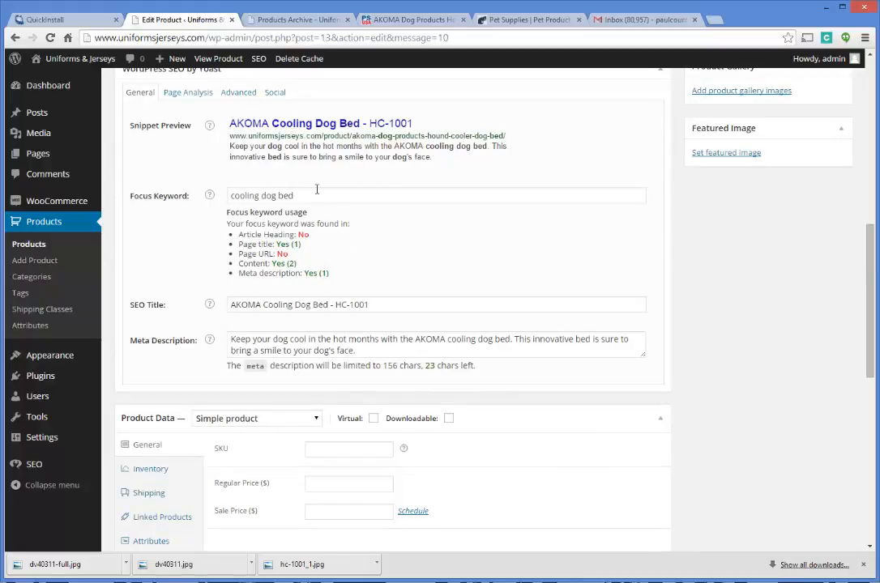
pyautogui.scroll(8, 317, 189)
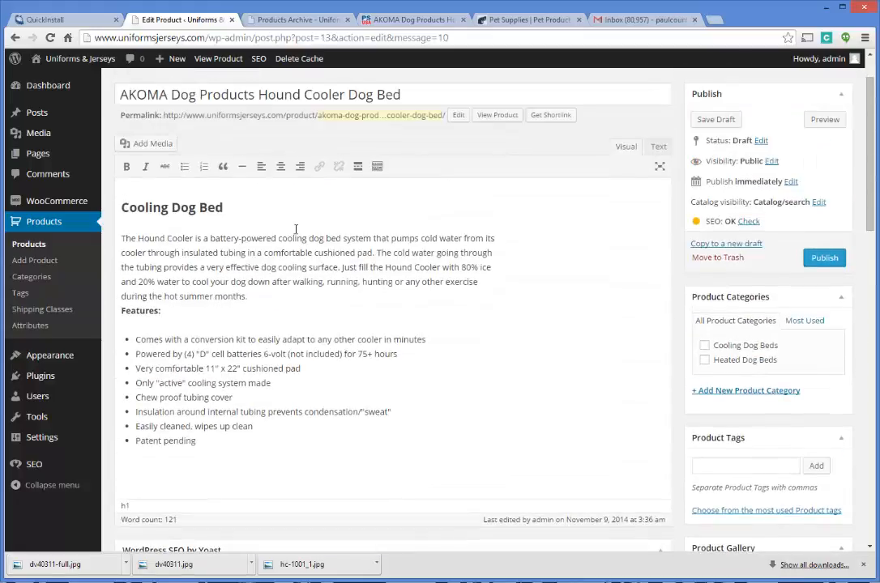
pyautogui.scroll(1, 298, 229)
pyautogui.scroll(-10, 361, 206)
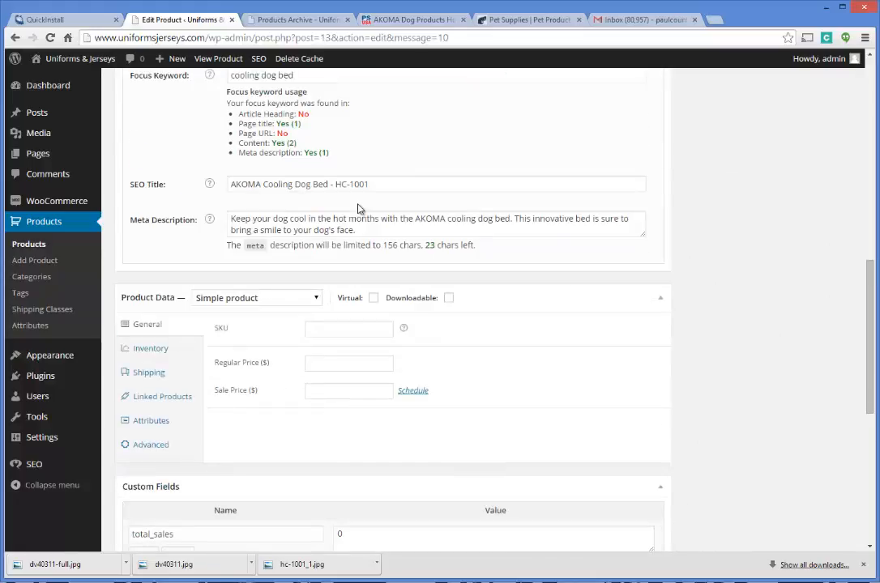
# - Copy the product code from the supplier's Hound Cooler page and enter HC-1001 as the product's SKU
pyautogui.scroll(-2, 243, 197)
pyautogui.click(381, 147)
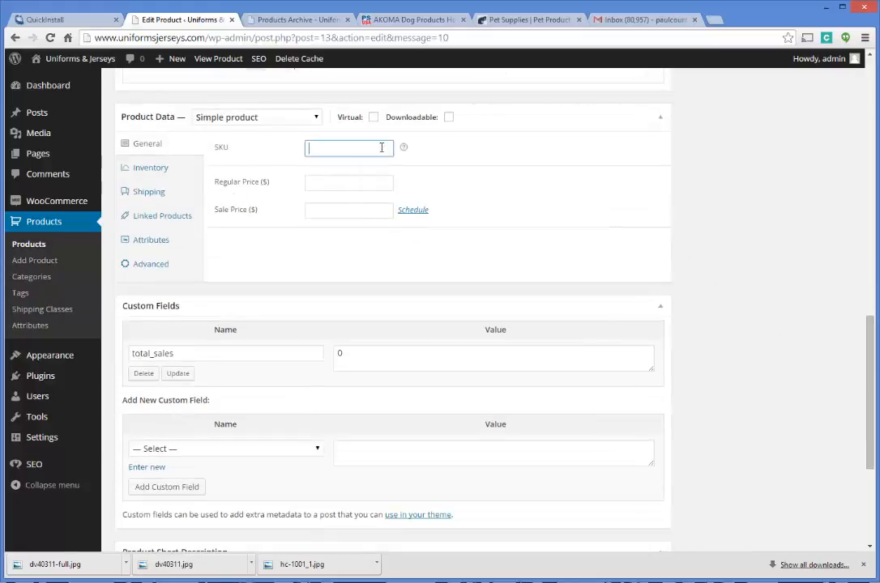
pyautogui.moveTo(403, 150)
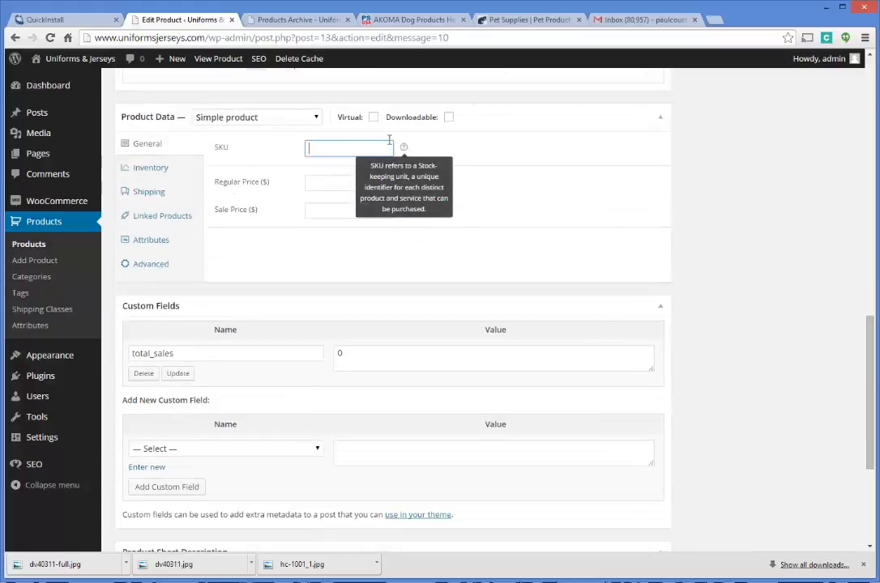
pyautogui.click(417, 27)
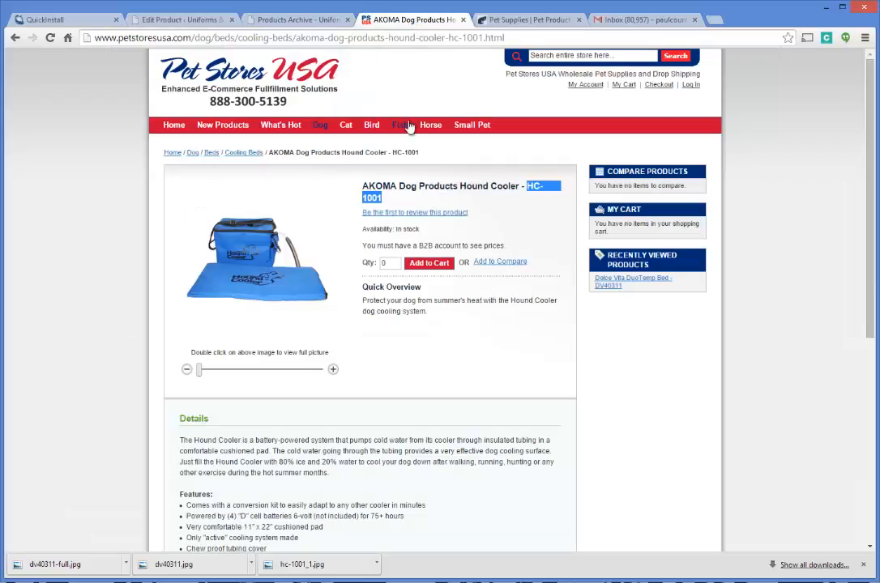
pyautogui.rightClick(538, 188)
pyautogui.click(567, 195)
pyautogui.click(274, 18)
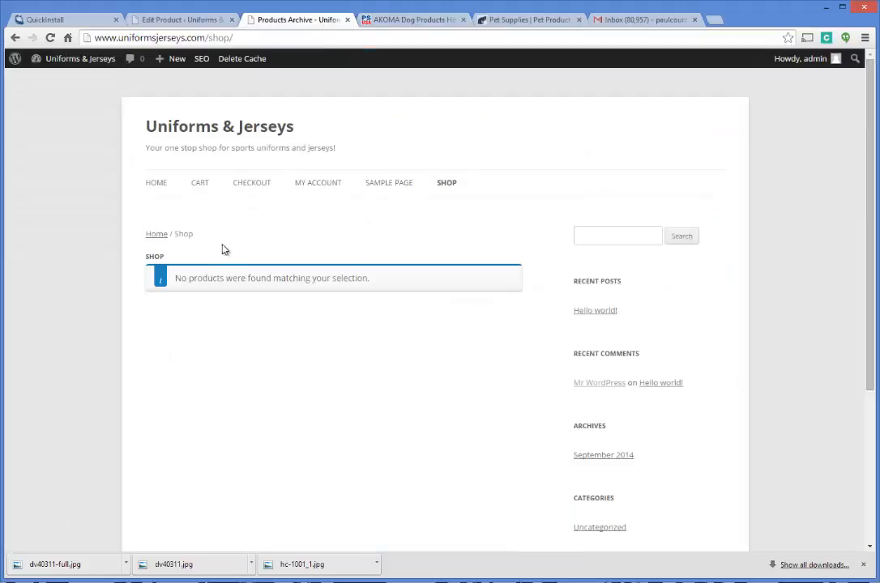
pyautogui.click(179, 19)
pyautogui.click(321, 148)
pyautogui.write('HC-1001')
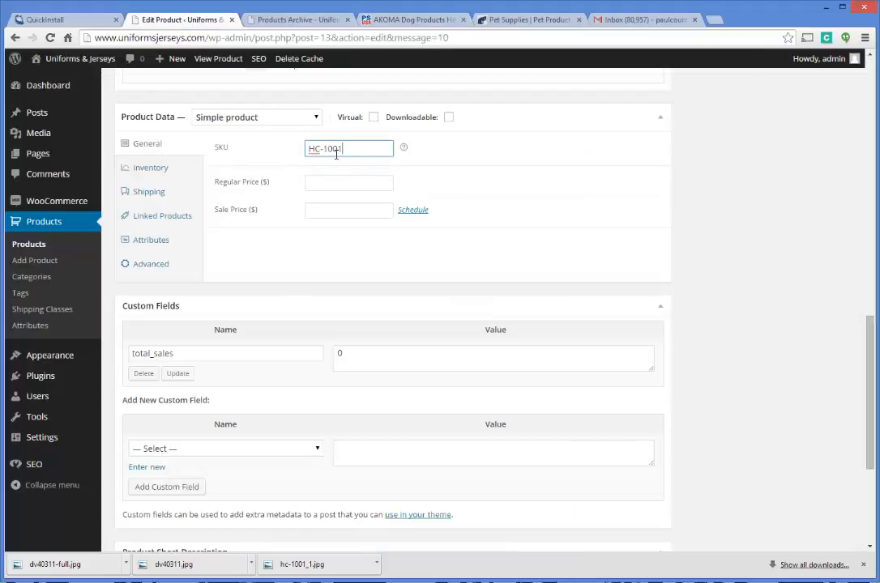
# - Set the product's regular price to $59.99 and its sale price to $49.99
pyautogui.click(326, 183)
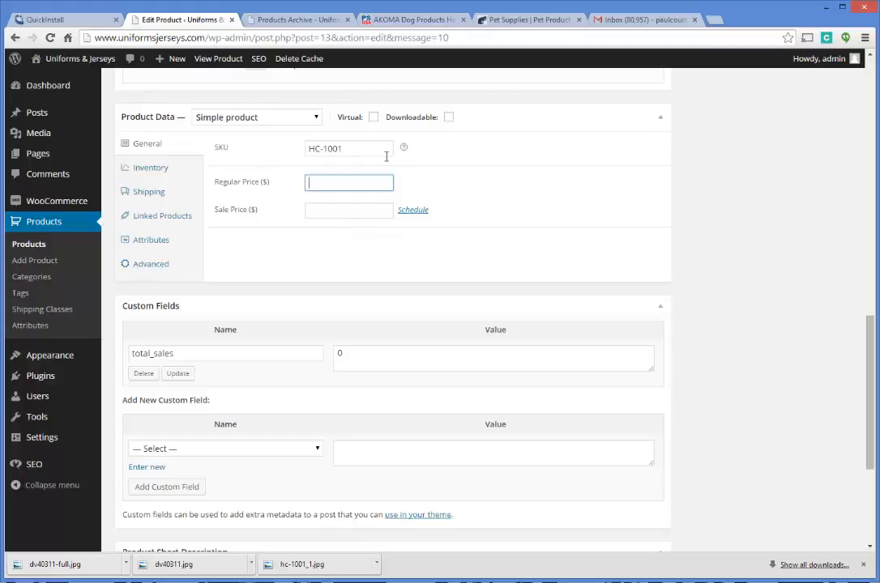
pyautogui.press('Tab')
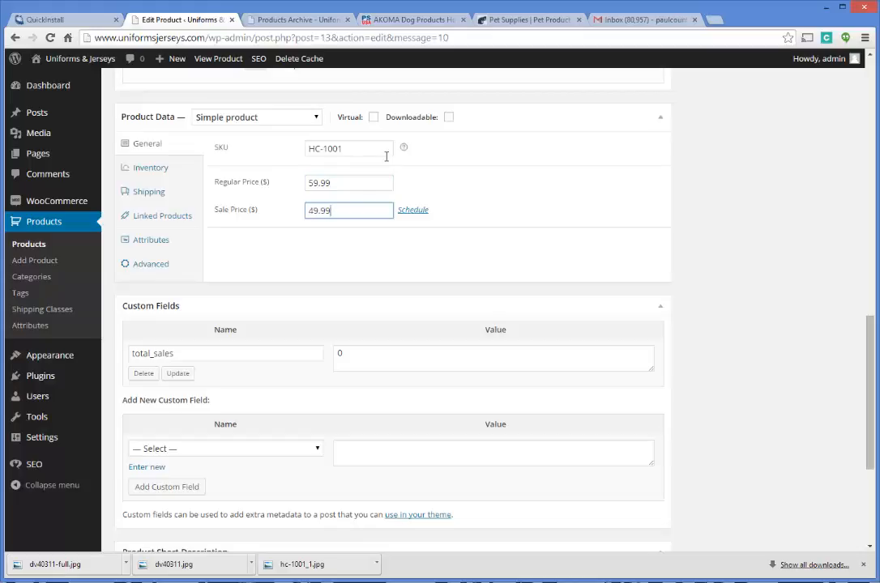
pyautogui.scroll(-1, 513, 189)
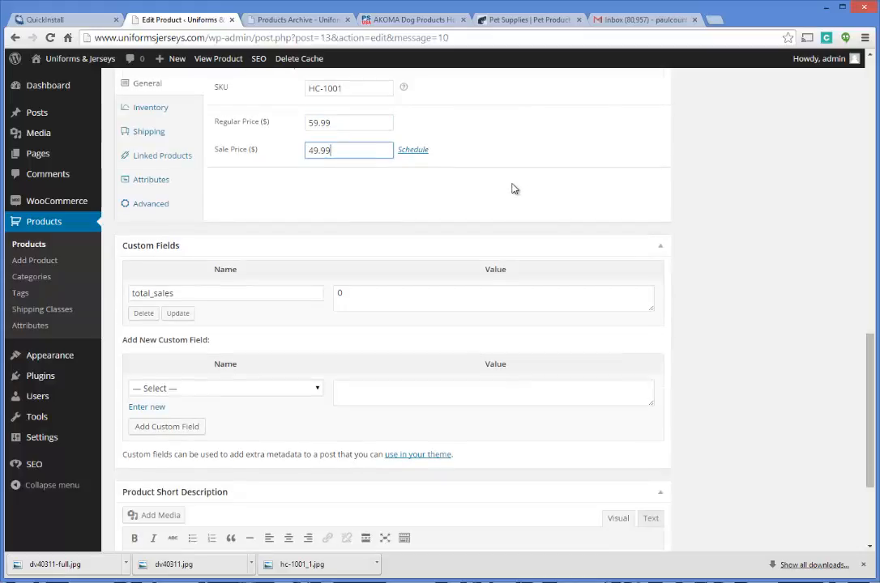
pyautogui.scroll(1, 513, 188)
pyautogui.scroll(1, 410, 149)
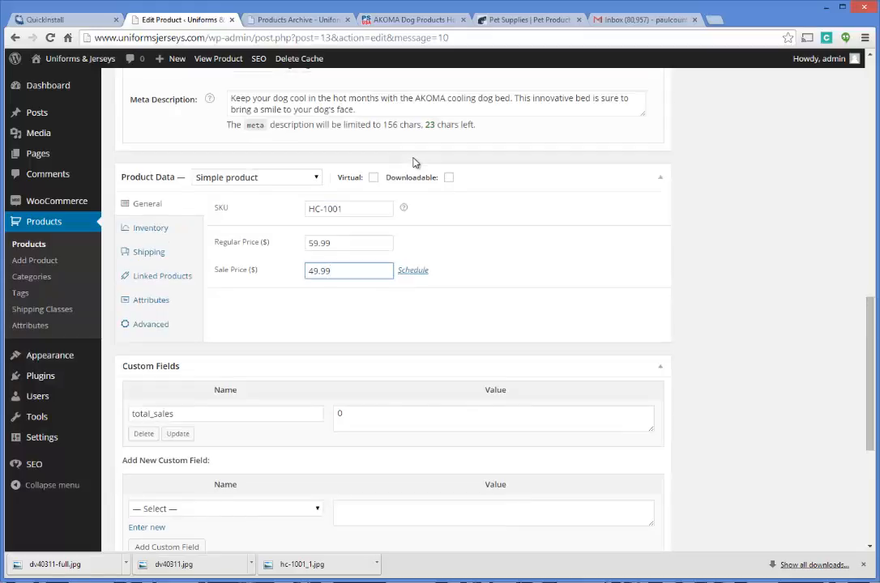
# - Review the product's inventory options for stock management, stock status and individual sale
pyautogui.click(381, 20)
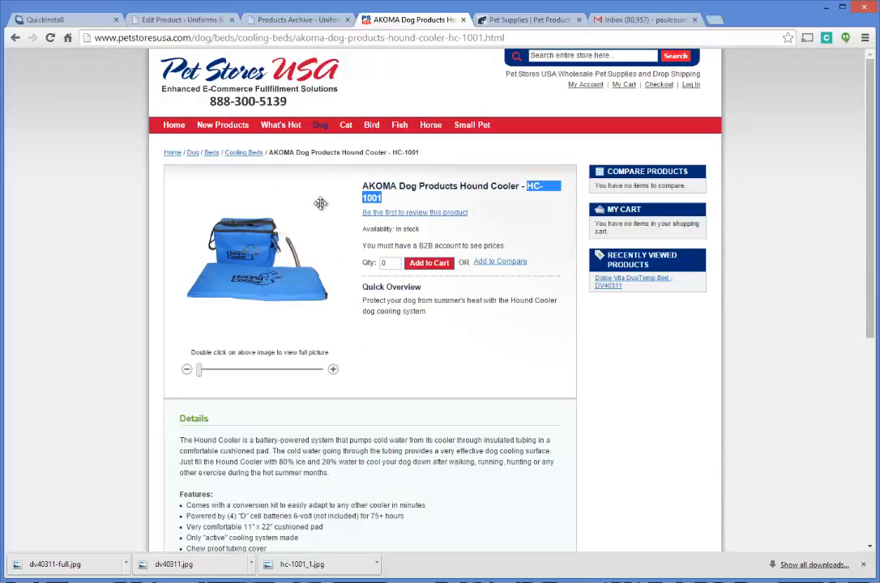
pyautogui.click(292, 19)
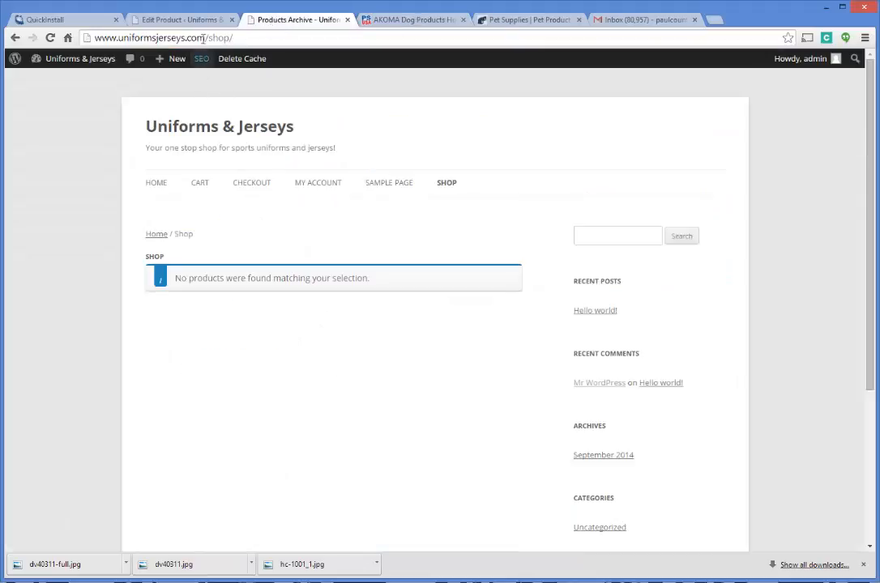
pyautogui.click(174, 19)
pyautogui.scroll(-3, 392, 236)
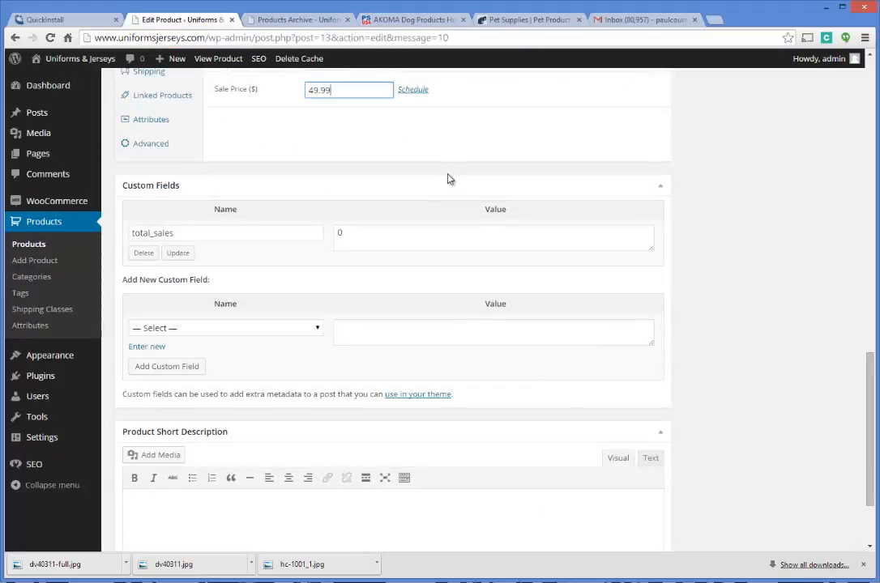
pyautogui.scroll(1, 243, 154)
pyautogui.click(145, 111)
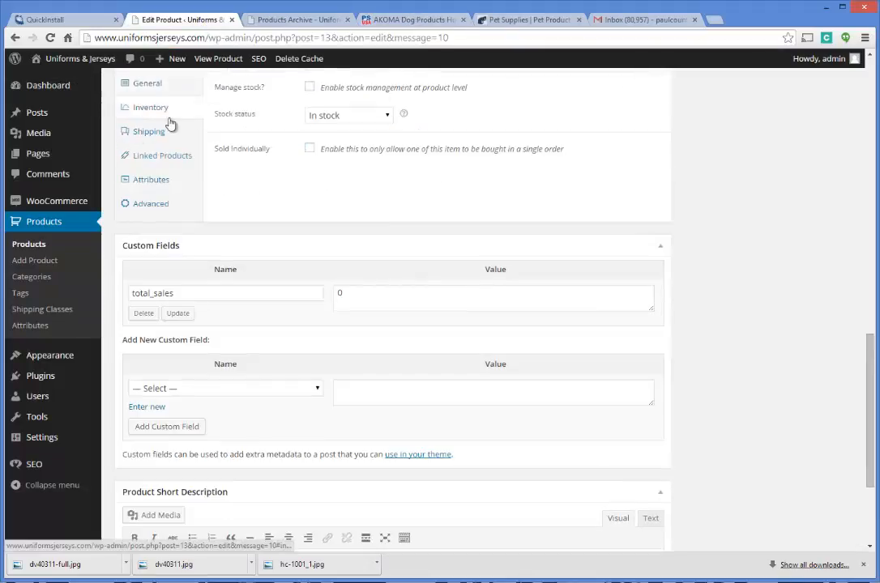
pyautogui.scroll(1, 170, 125)
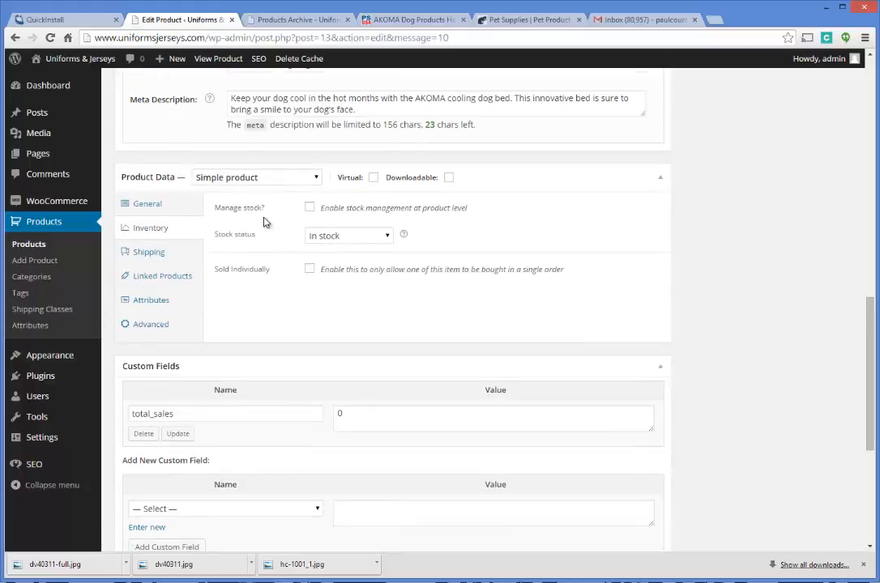
# - Look up the UPS ship weight on the supplier's page and set the product's shipping weight to 4.2 lbs
pyautogui.click(154, 252)
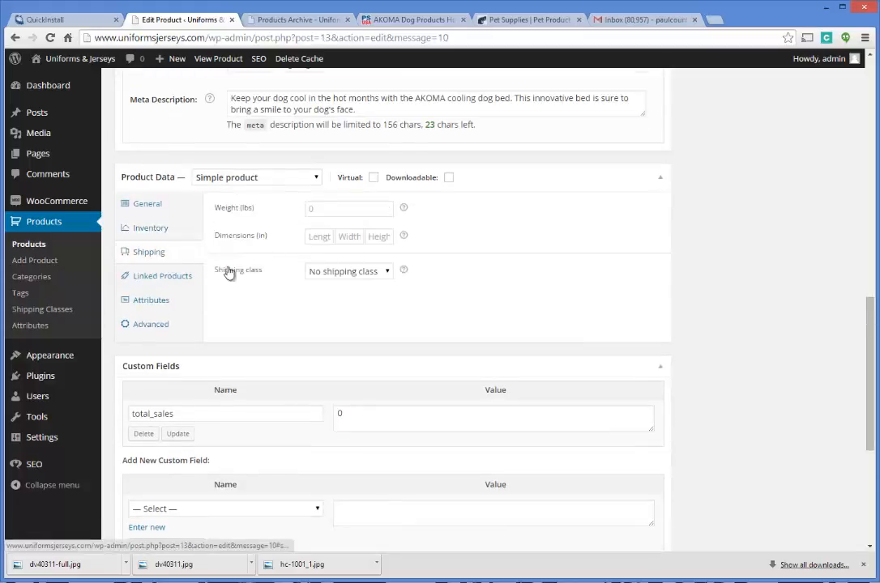
pyautogui.click(331, 209)
pyautogui.click(415, 21)
pyautogui.scroll(-3, 420, 335)
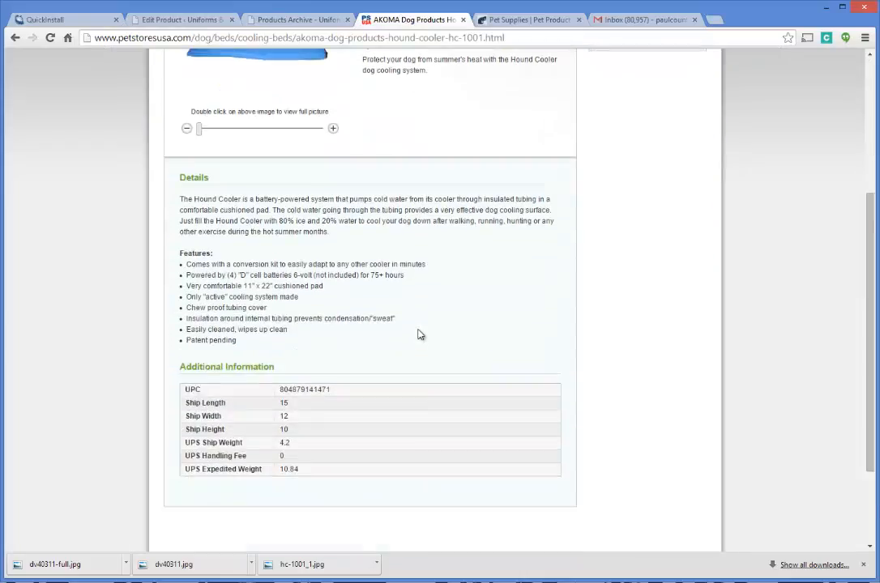
pyautogui.scroll(-1, 420, 334)
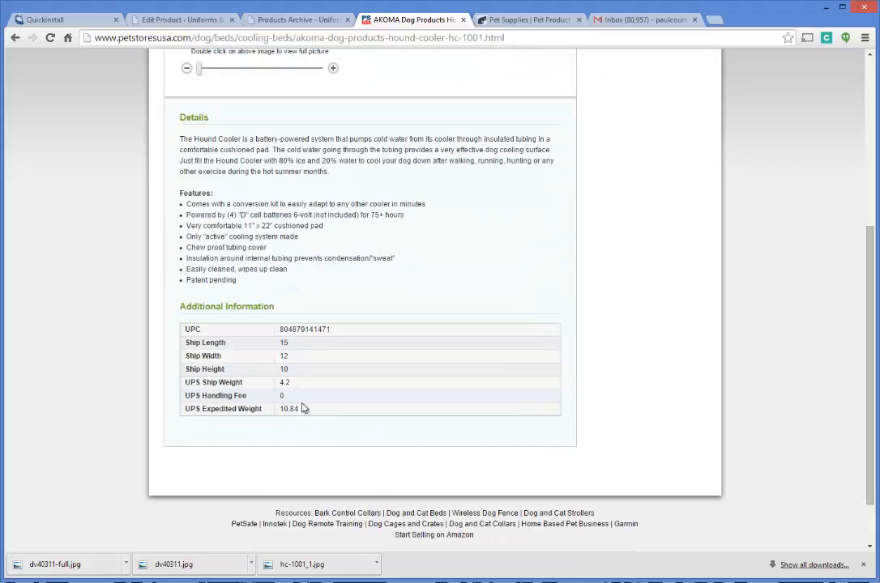
pyautogui.moveTo(301, 409); pyautogui.dragTo(364, 417)
pyautogui.click(253, 19)
pyautogui.click(216, 25)
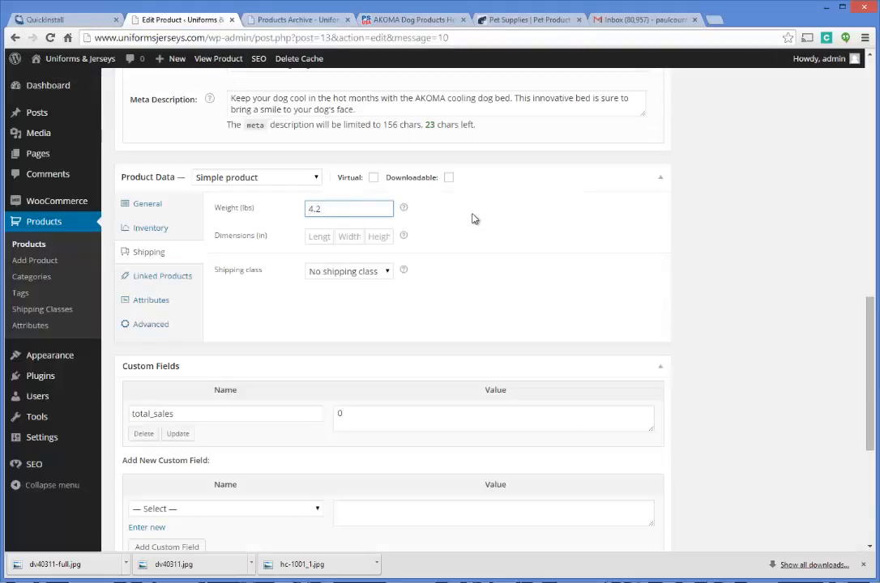
# - Set the shipping dimensions from the supplier's page to 15 × 12 × 10 in, keeping No shipping class
pyautogui.click(314, 236)
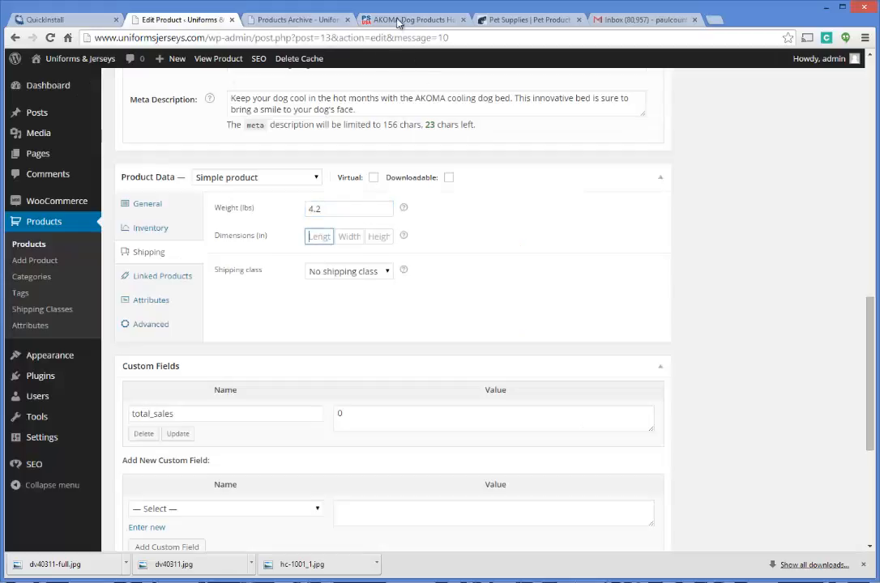
pyautogui.click(341, 20)
pyautogui.click(381, 20)
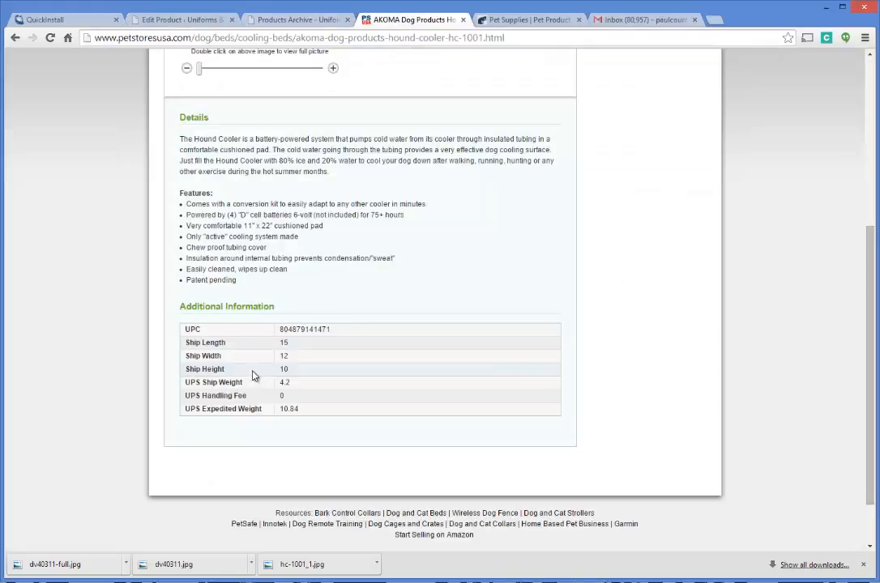
pyautogui.click(203, 19)
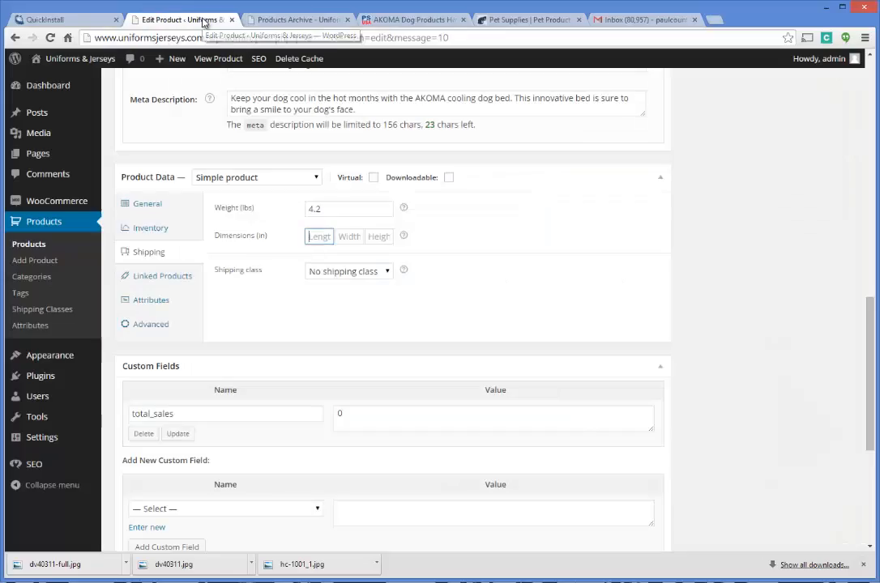
pyautogui.click(330, 236)
pyautogui.write('15')
pyautogui.press('Tab')
pyautogui.write('12')
pyautogui.press('Tab')
pyautogui.write('10')
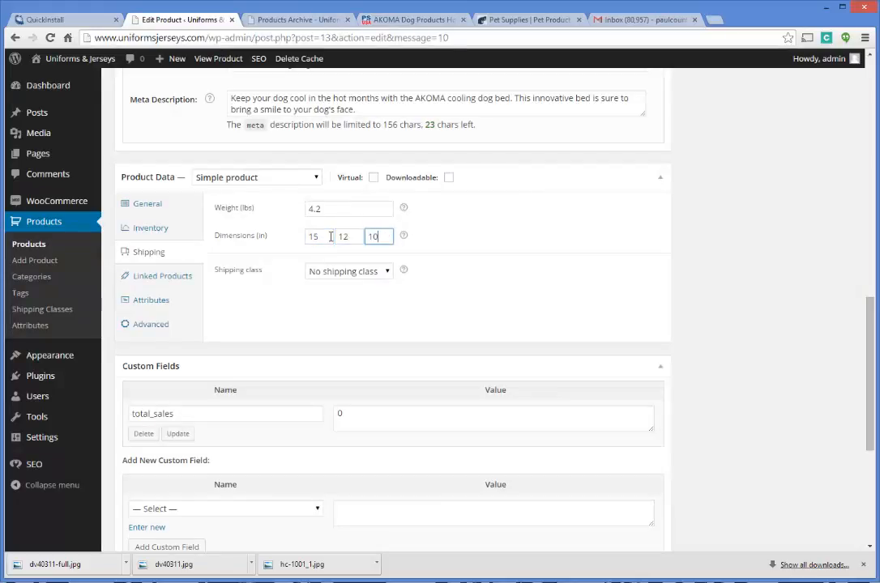
pyautogui.click(389, 273)
pyautogui.click(389, 273)
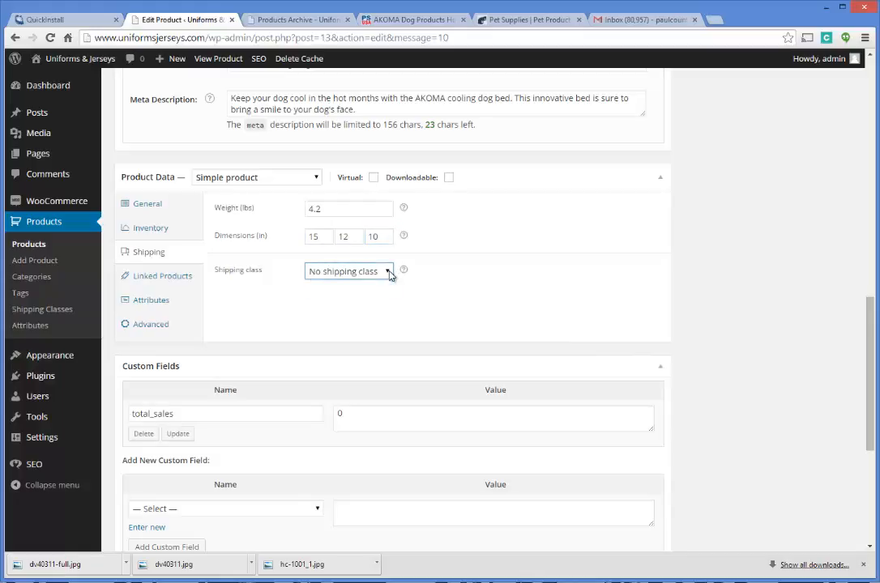
# - Review the product's linked product options for up-sells, cross-sells and grouping
pyautogui.scroll(-1, 370, 300)
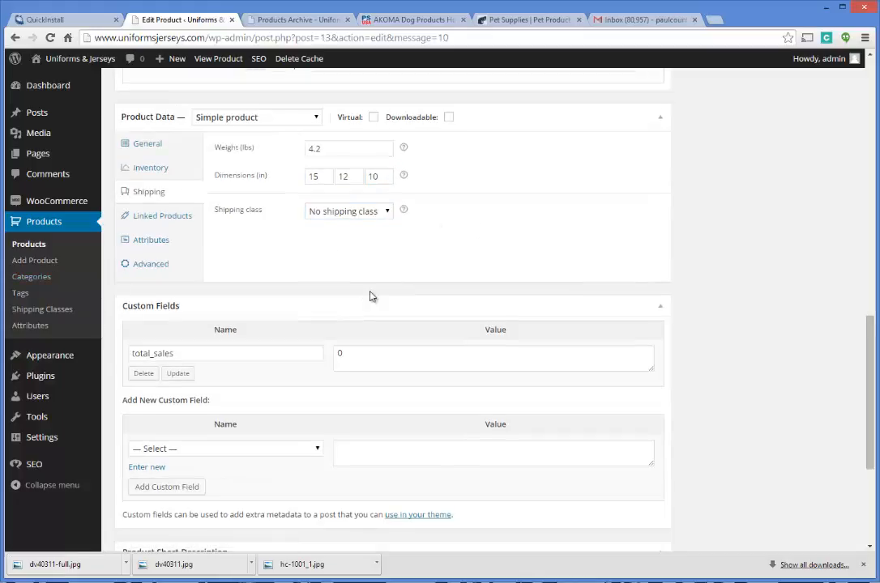
pyautogui.scroll(-1, 310, 246)
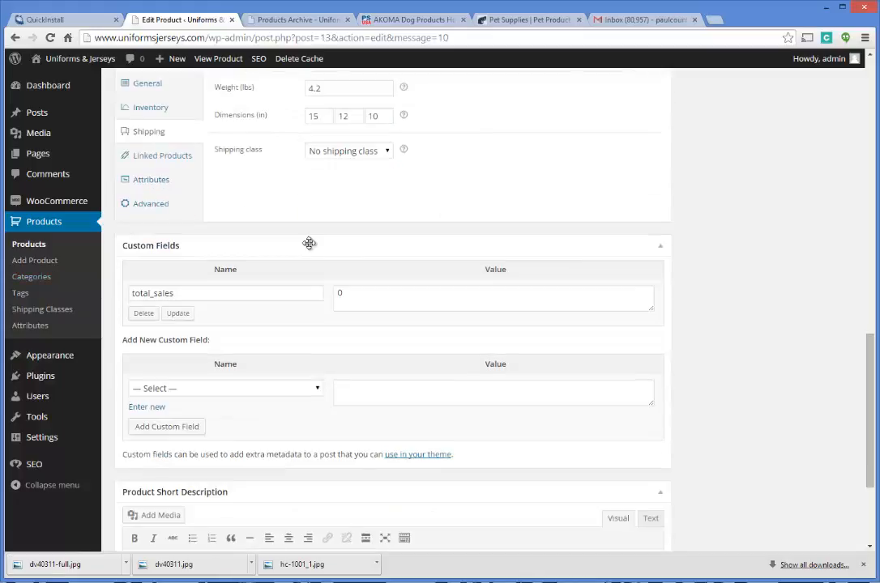
pyautogui.click(185, 161)
pyautogui.scroll(2, 390, 230)
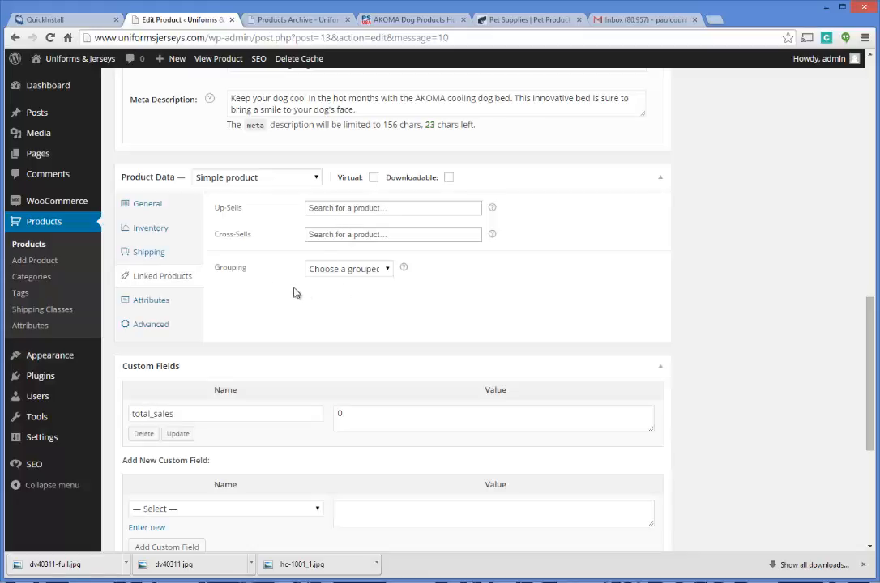
pyautogui.scroll(2, 296, 294)
pyautogui.scroll(-2, 267, 287)
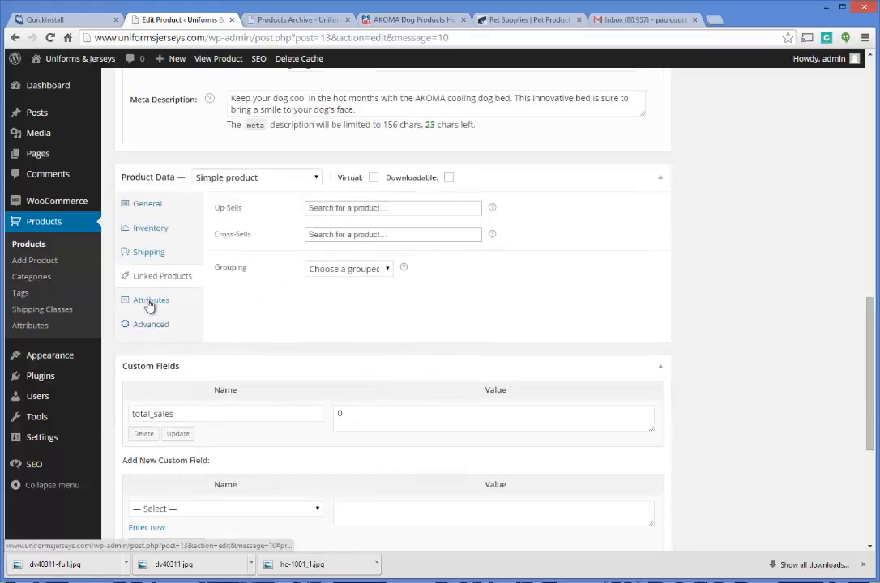
# - Review the product's custom attribute options, checking back with the supplier's page
pyautogui.click(150, 301)
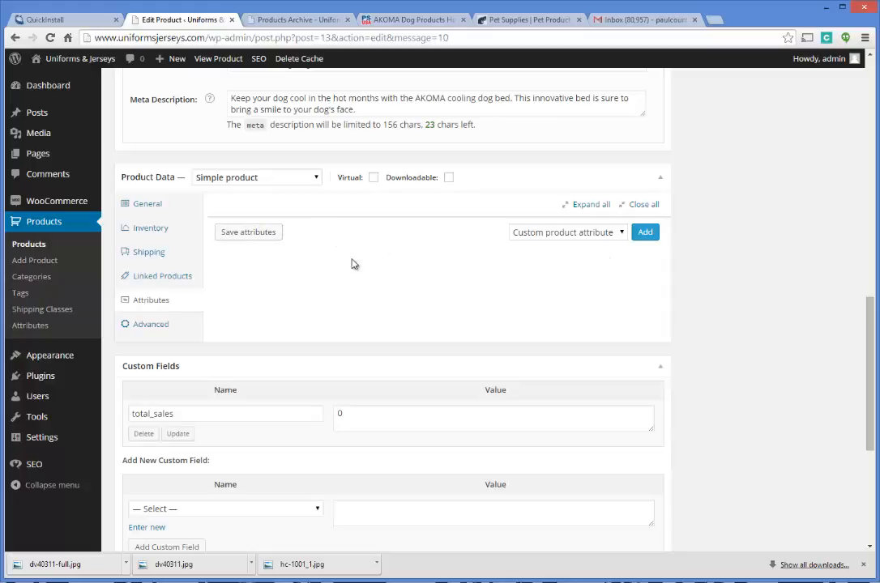
pyautogui.scroll(2, 354, 265)
pyautogui.scroll(-3, 358, 262)
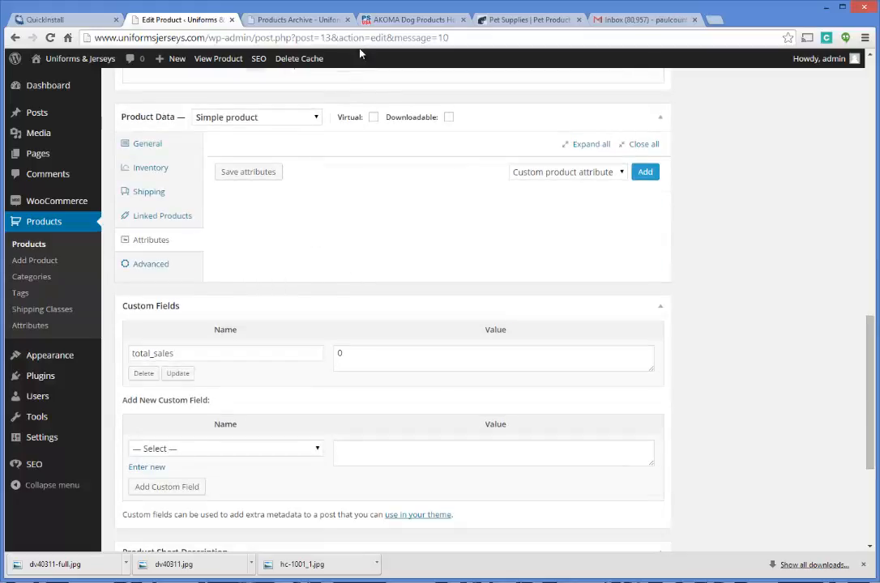
pyautogui.click(380, 20)
pyautogui.click(170, 19)
pyautogui.scroll(-1, 316, 256)
pyautogui.scroll(2, 340, 239)
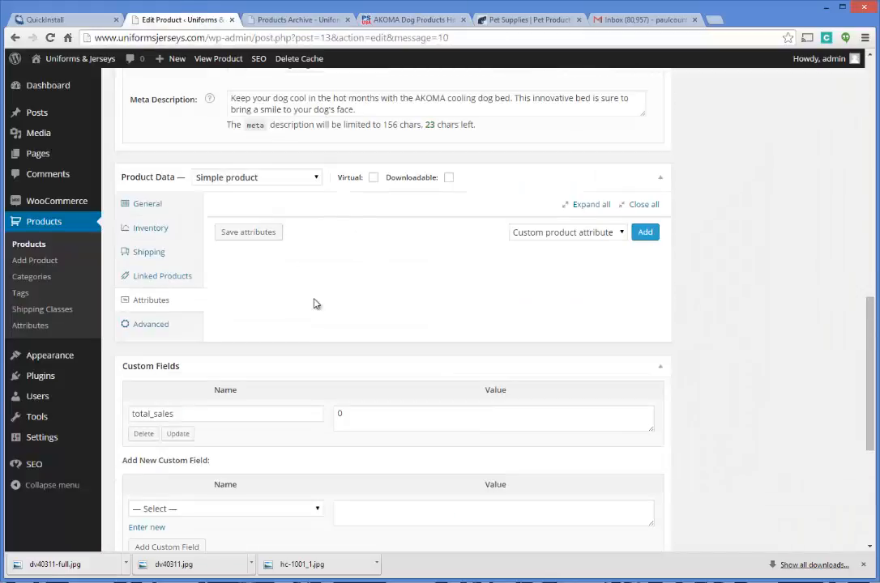
# - Check the purchase note's help text in the advanced product data and enable reviews for the product
pyautogui.click(142, 324)
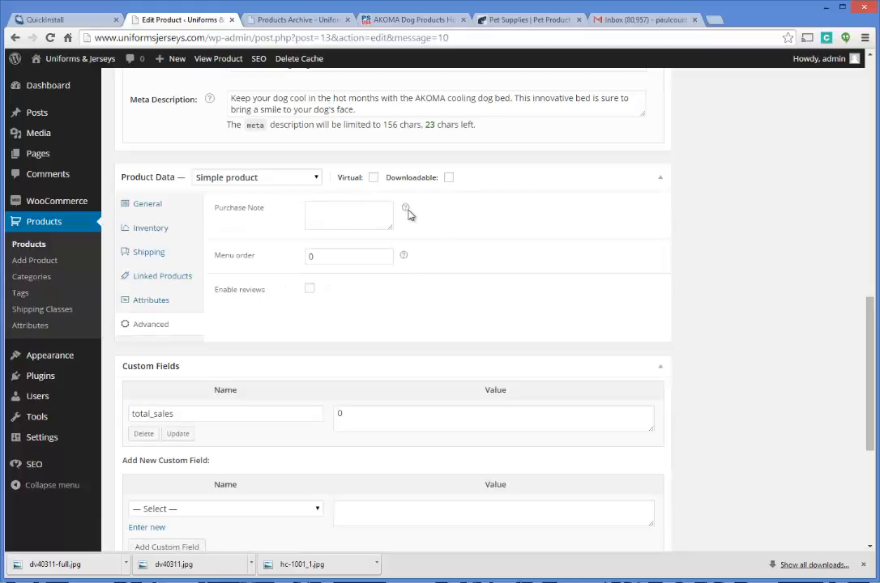
pyautogui.moveTo(406, 210)
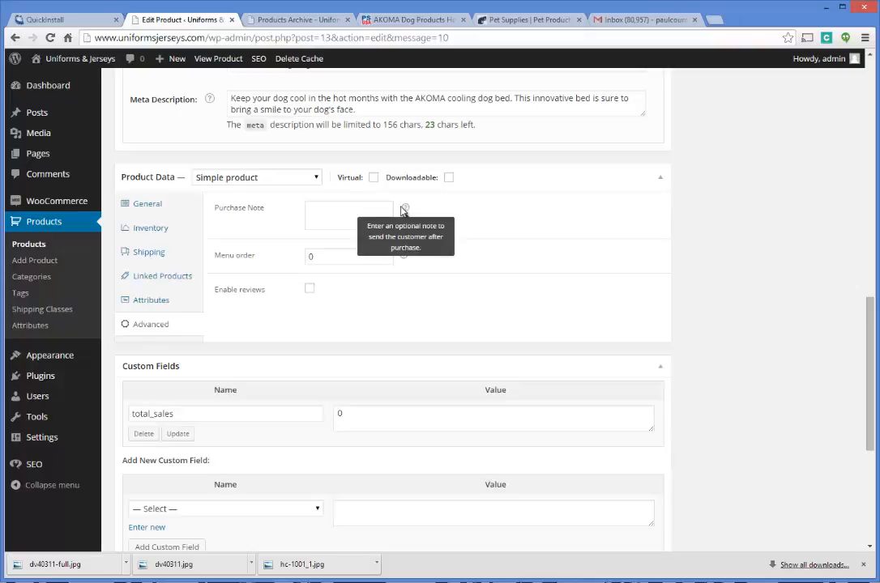
pyautogui.click(343, 211)
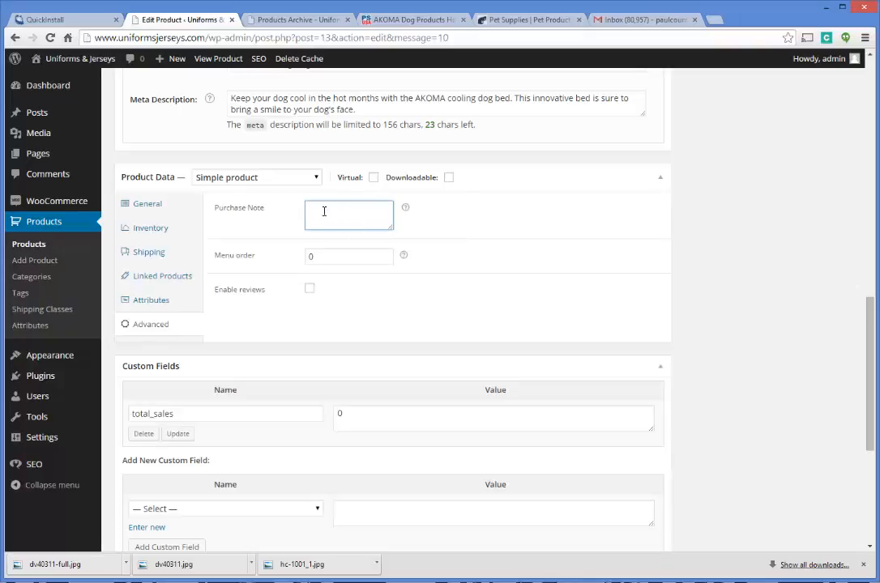
pyautogui.click(310, 289)
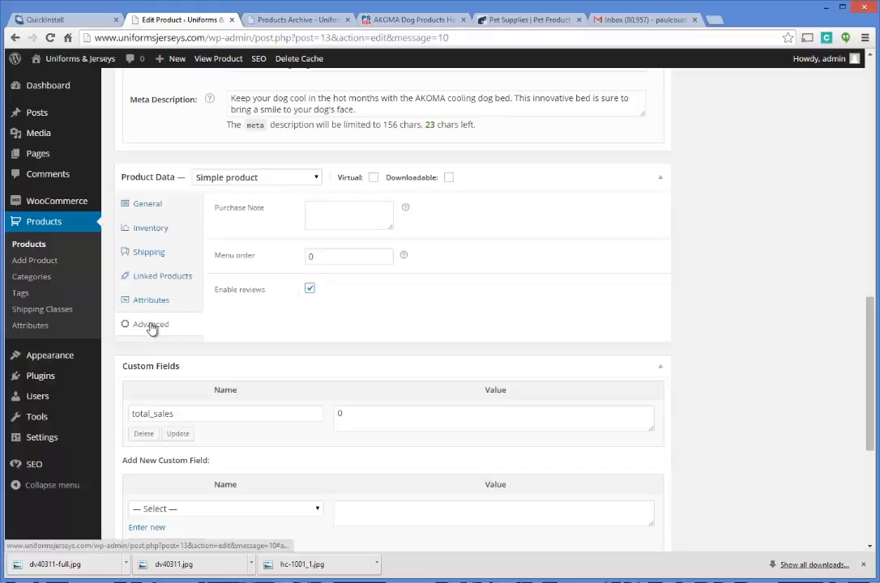
# - Fill the product's short description with the first sentence of the main description, copied from the Cooling Dog Bed text
pyautogui.scroll(-3, 261, 307)
pyautogui.scroll(-4, 468, 242)
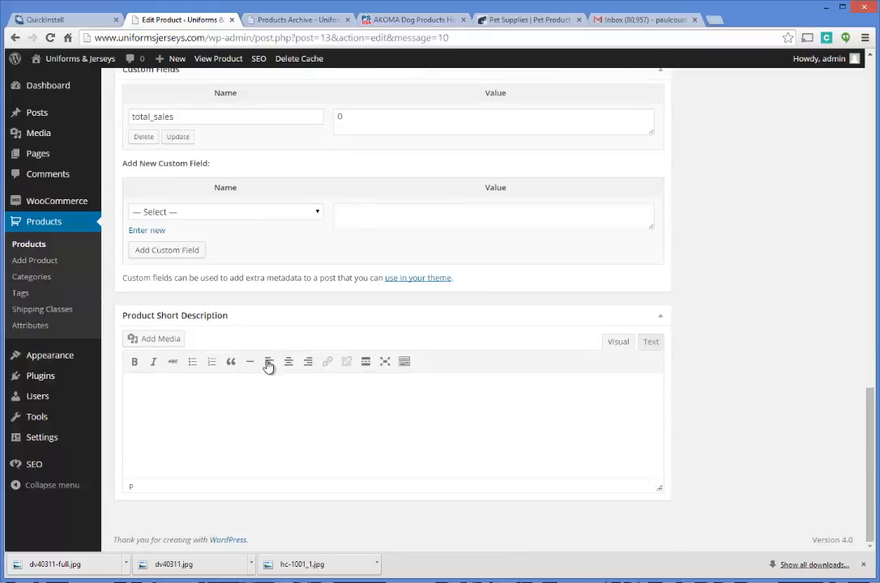
pyautogui.click(212, 385)
pyautogui.scroll(15, 303, 312)
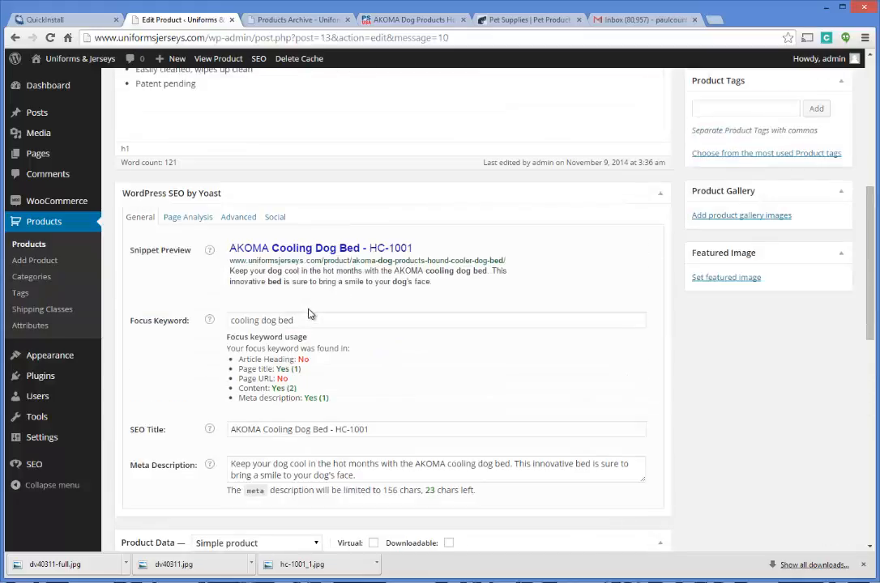
pyautogui.scroll(5, 300, 357)
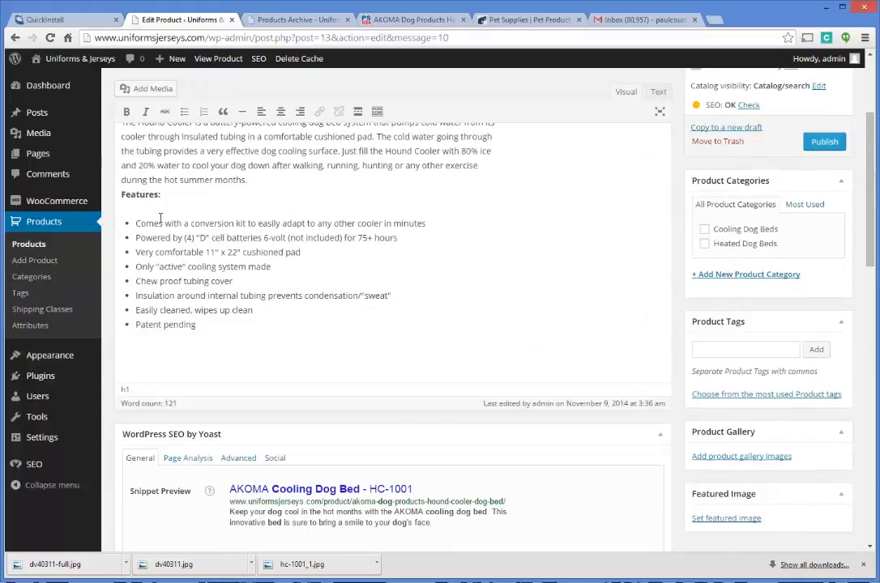
pyautogui.moveTo(123, 242); pyautogui.dragTo(378, 257)
pyautogui.hotkey('ctrl', 'c')
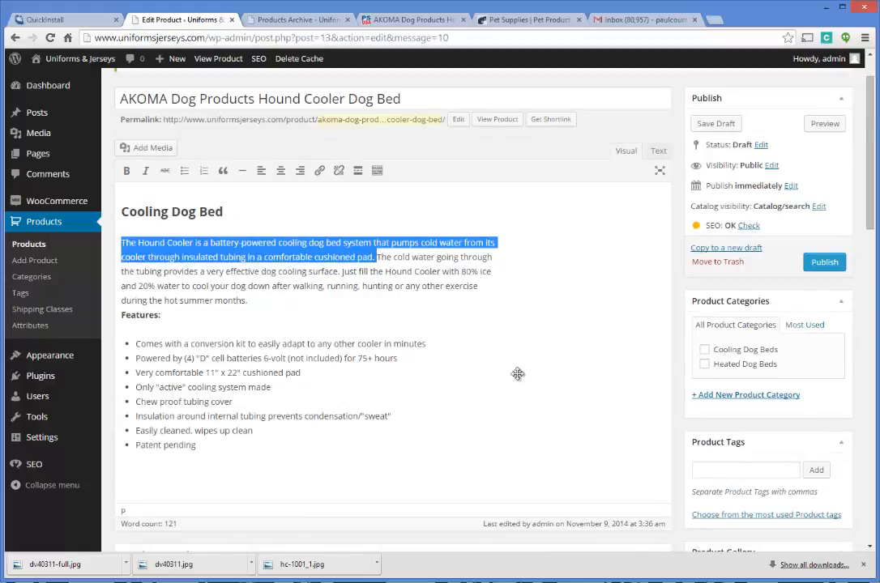
pyautogui.scroll(-20, 438, 316)
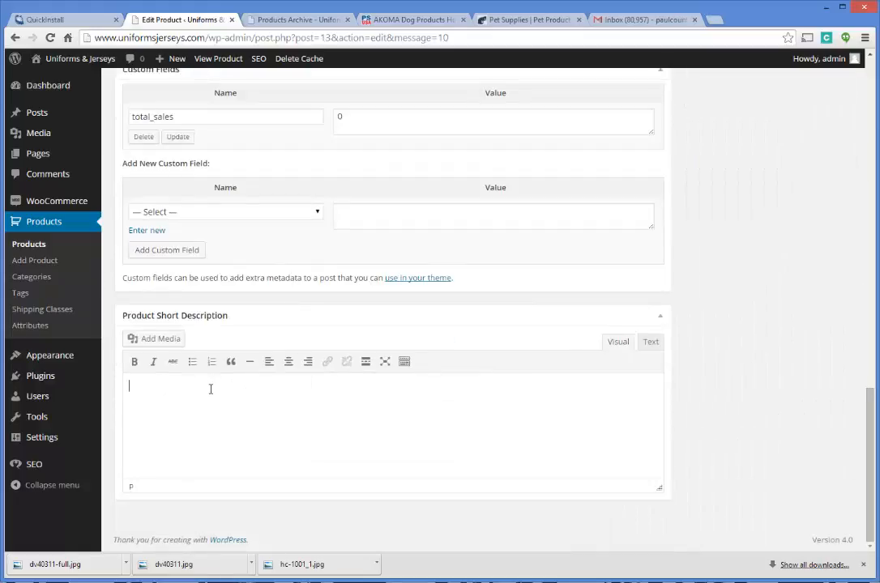
pyautogui.hotkey('ctrl', 'v')
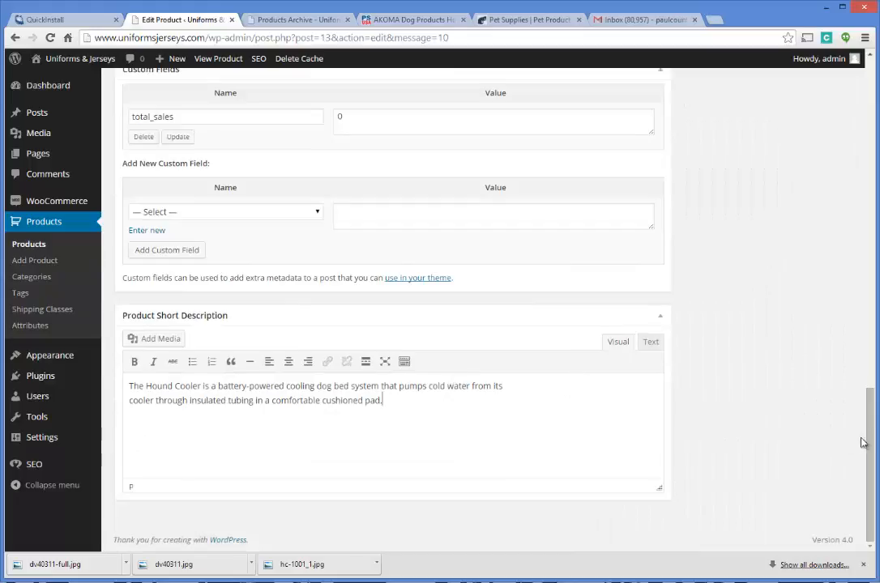
# - Assign the product to the Cooling Dog Beds category and add the tags cooling dog beds and dog beds
pyautogui.scroll(3, 863, 303)
pyautogui.scroll(3, 873, 165)
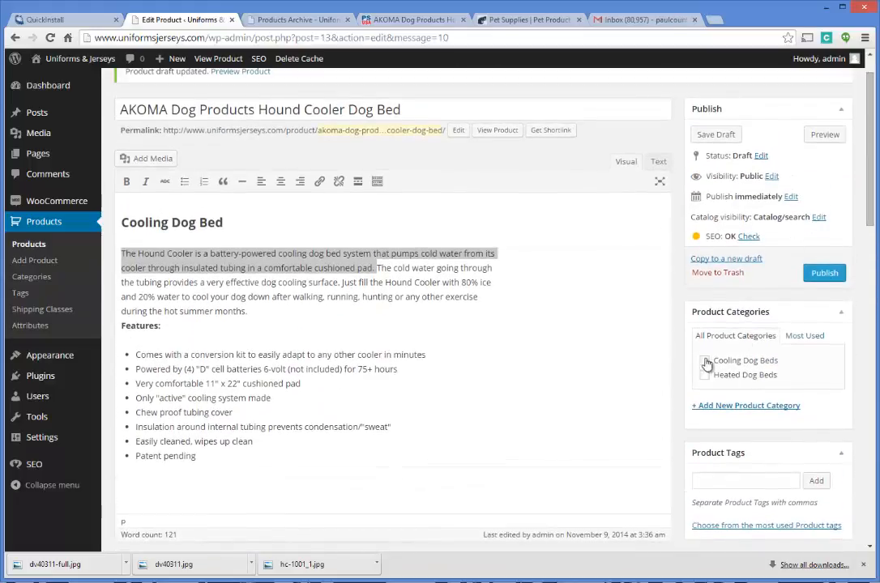
pyautogui.click(704, 362)
pyautogui.click(759, 483)
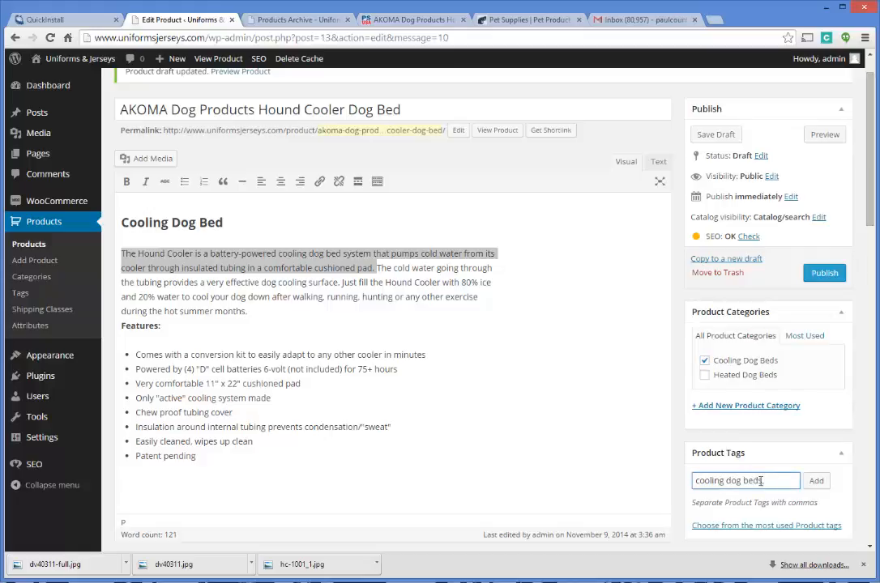
pyautogui.write('cooling dog beds, dog beds')
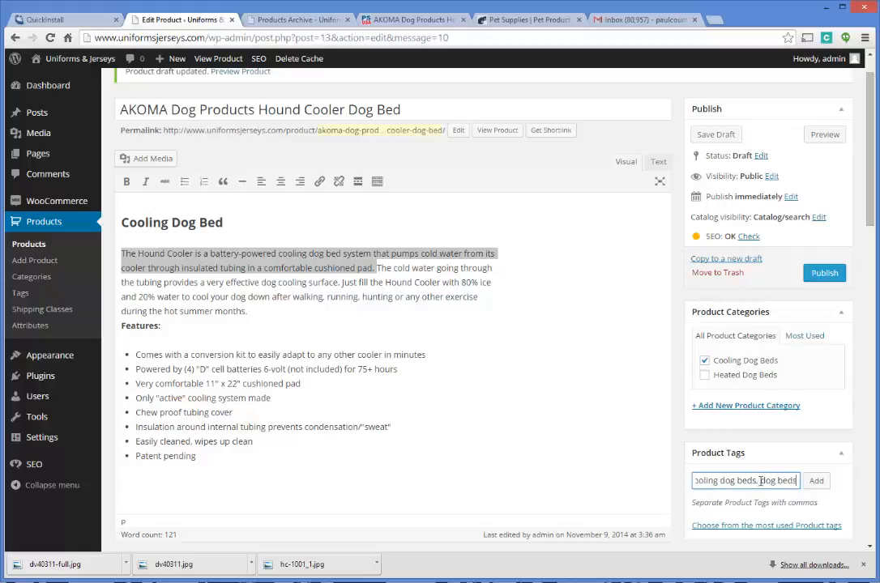
pyautogui.click(816, 481)
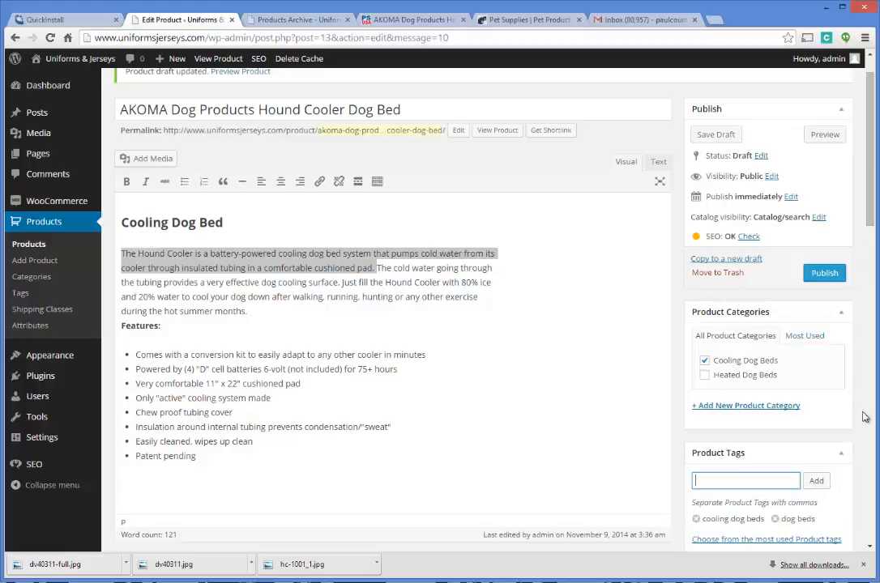
# - Publish the product and change its permalink slug to akoma-cooling-dog-bed
pyautogui.click(824, 273)
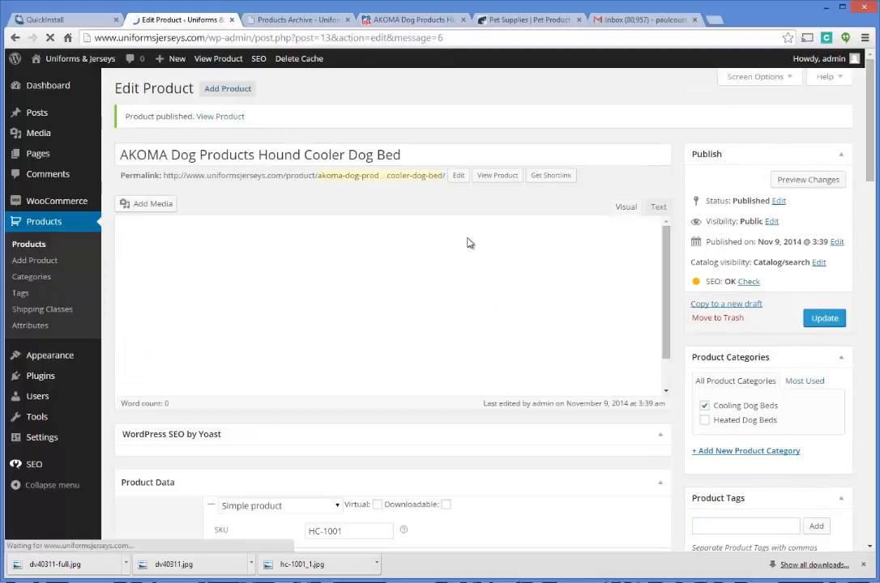
pyautogui.click(460, 177)
pyautogui.moveTo(321, 176); pyautogui.dragTo(534, 176)
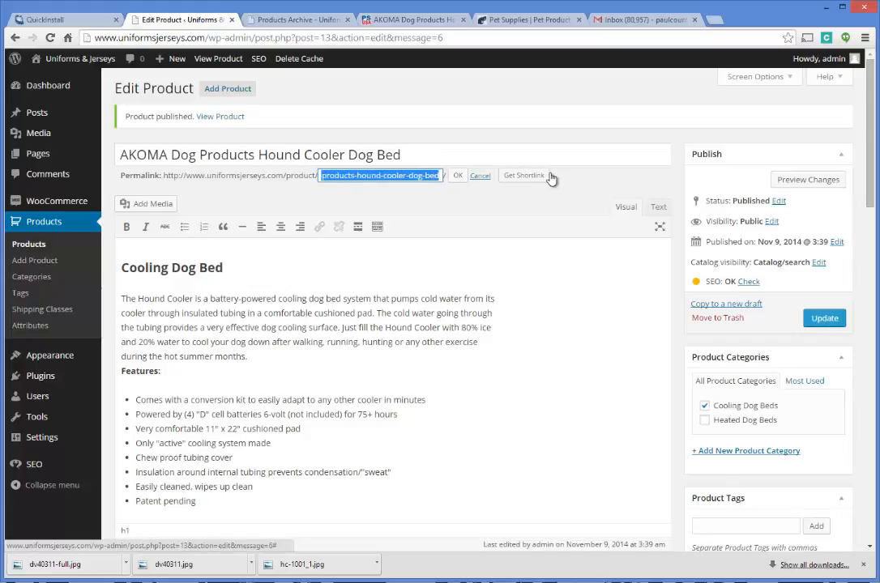
pyautogui.write('akoma-cooling')
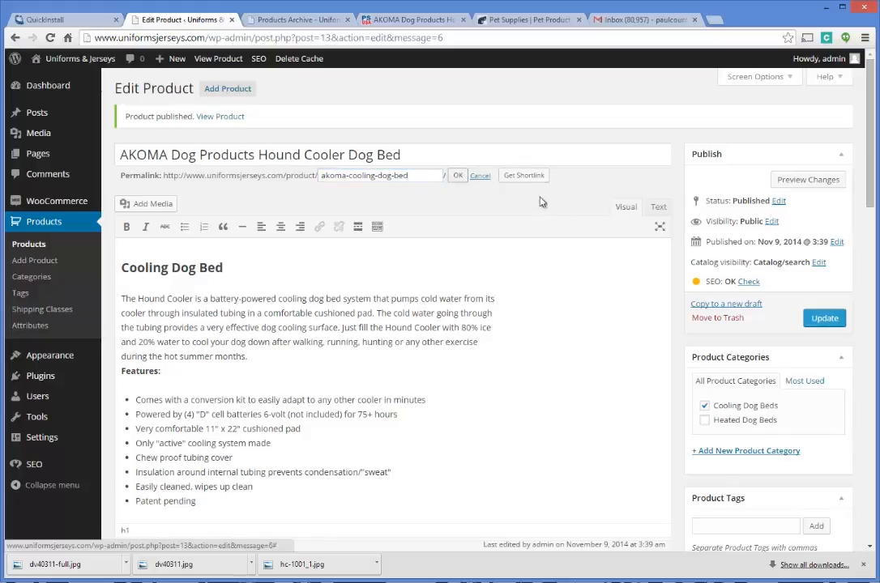
pyautogui.press('Return')
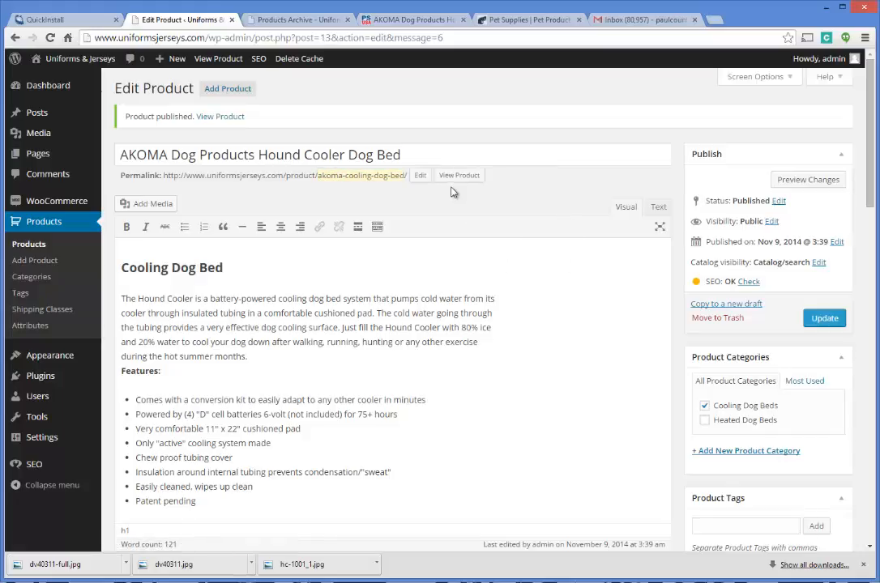
# - Check the focus keyword usage in the SEO section and update the published product
pyautogui.scroll(-4, 654, 287)
pyautogui.scroll(-2, 648, 286)
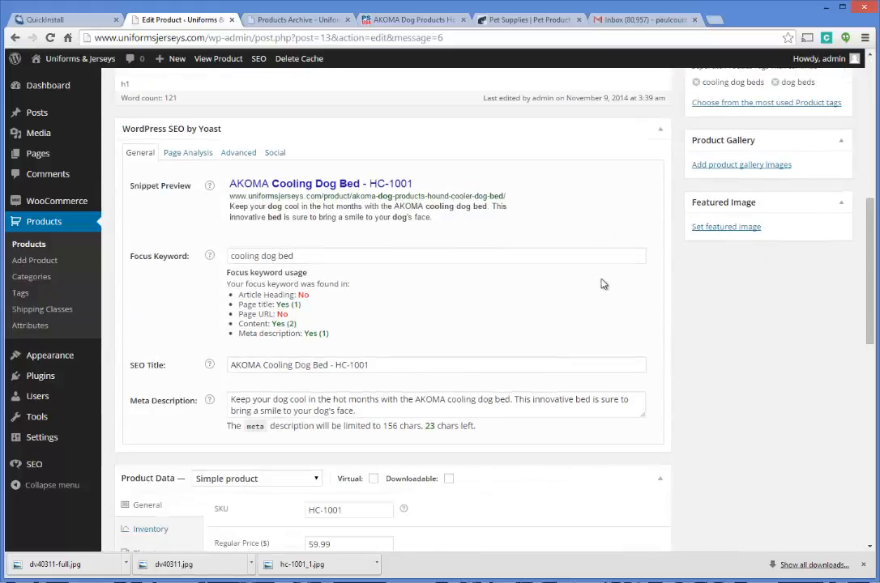
pyautogui.scroll(4, 591, 280)
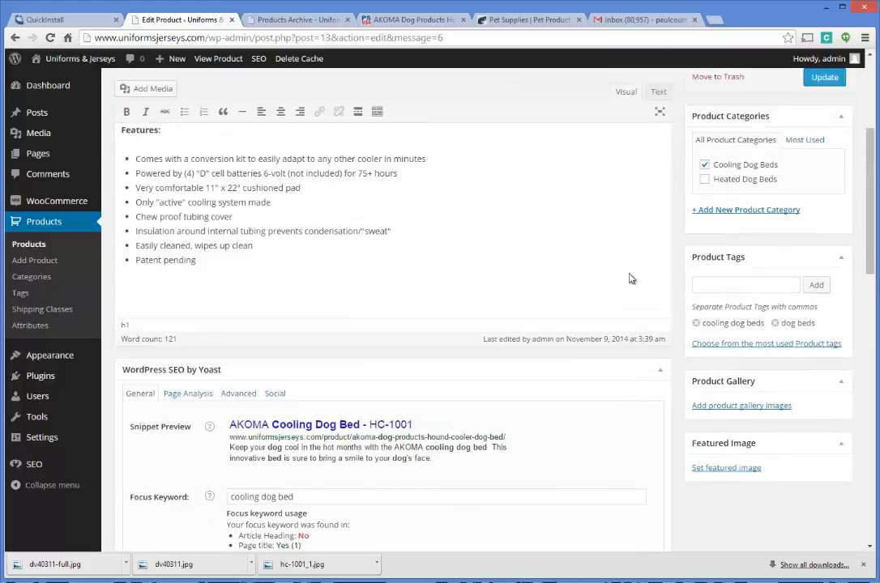
pyautogui.click(822, 138)
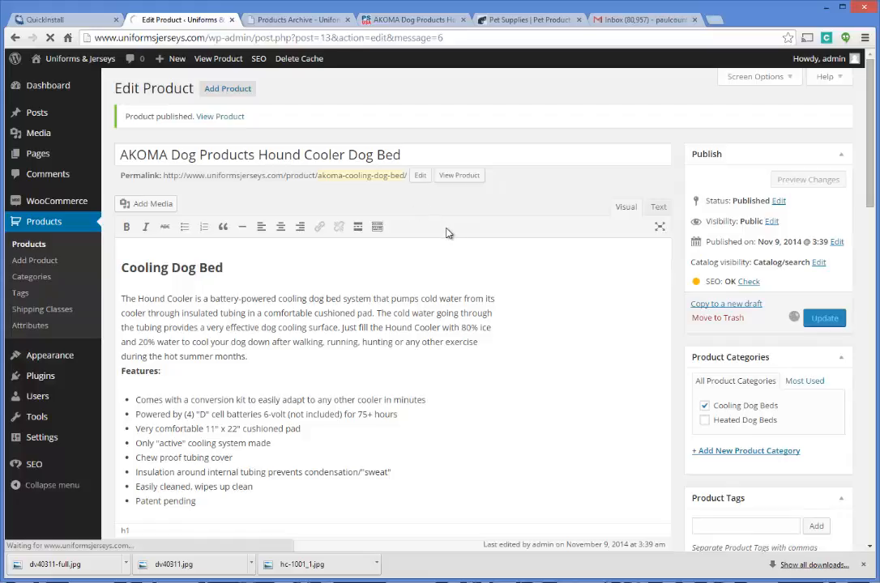
# - Open the store page product/akoma-cooling-dog-bed/ and review the product's price, description, tags and additional information
pyautogui.click(243, 19)
pyautogui.click(224, 38)
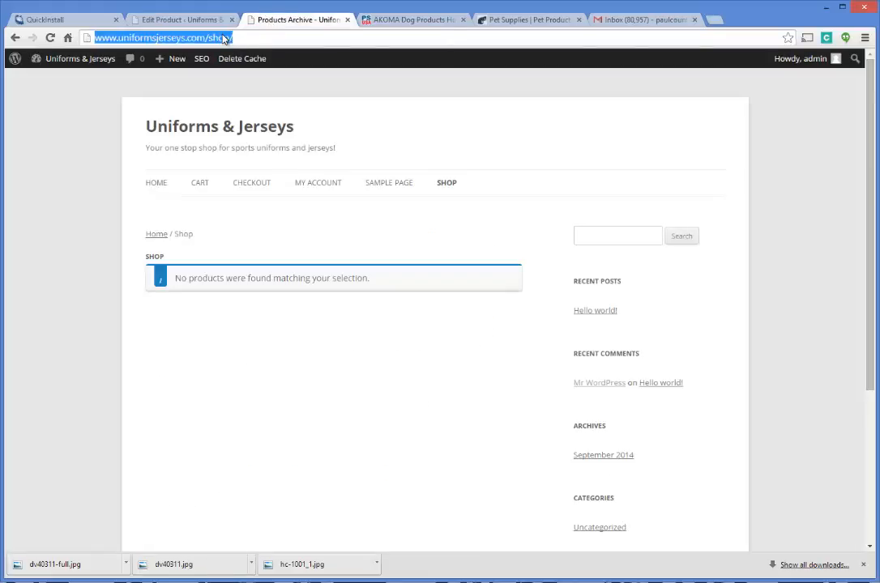
pyautogui.press('Return')
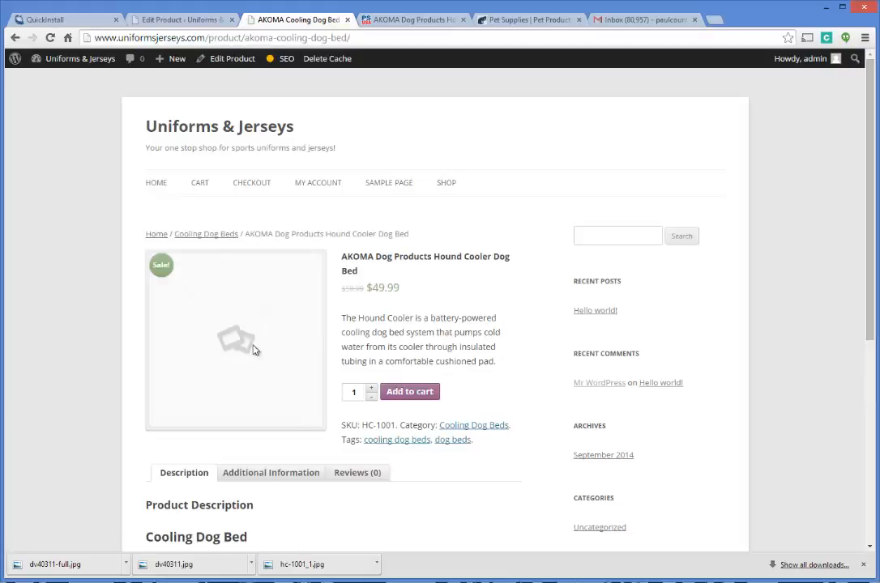
pyautogui.scroll(-3, 357, 285)
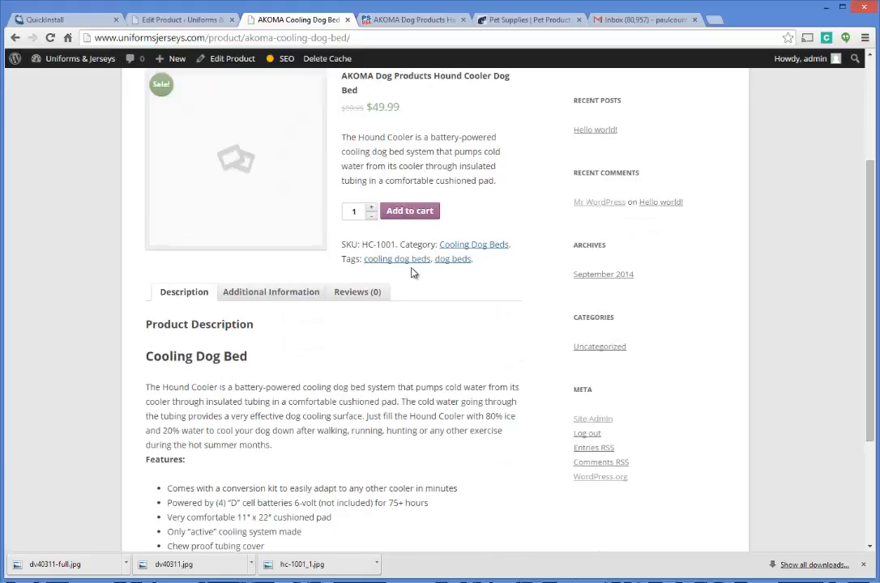
pyautogui.scroll(-3, 411, 274)
pyautogui.scroll(3, 403, 273)
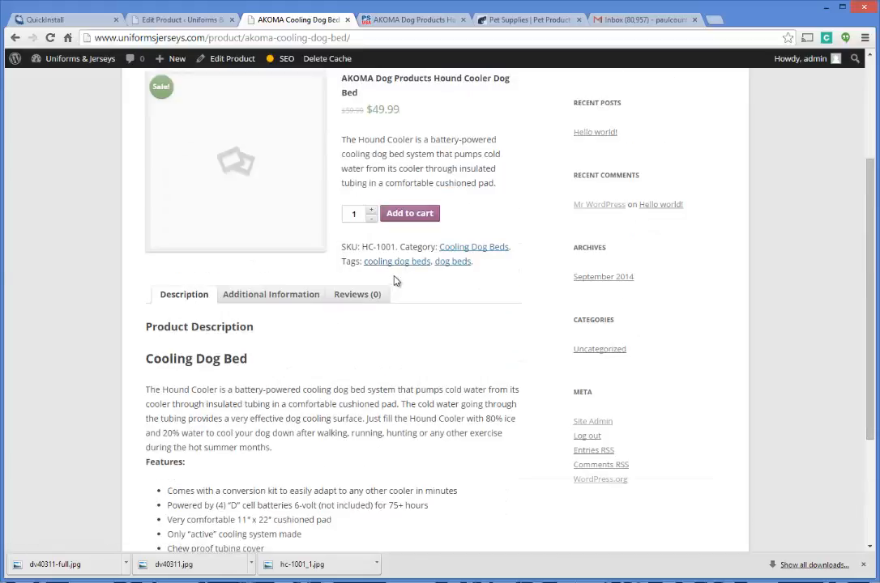
pyautogui.scroll(-2, 396, 276)
pyautogui.scroll(2, 388, 288)
pyautogui.click(309, 302)
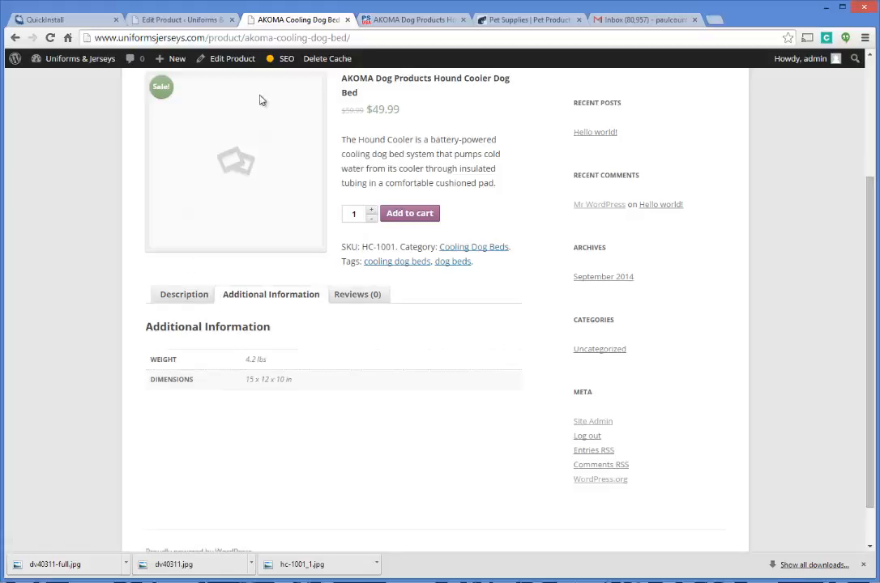
# - Compare the supplier's product page and the product's edit page with the store's product page and its image area
pyautogui.click(370, 21)
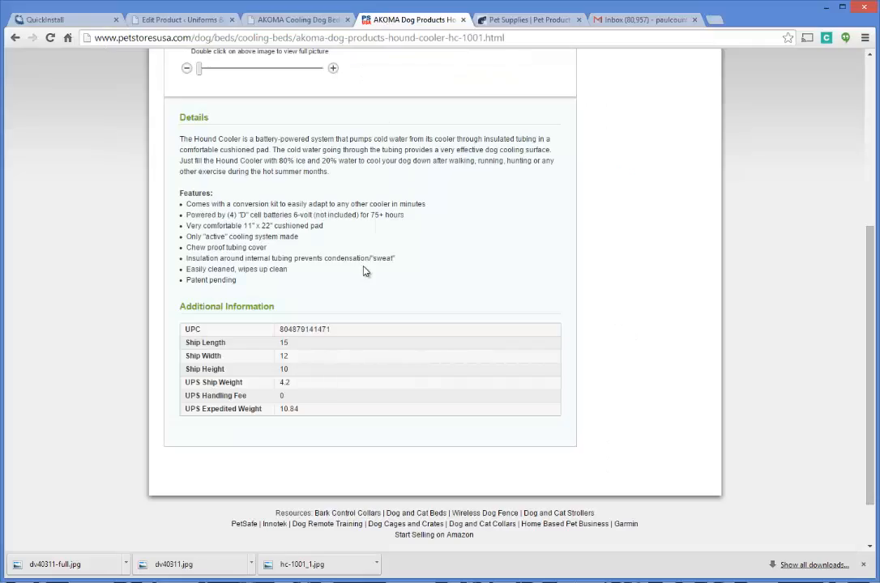
pyautogui.click(214, 23)
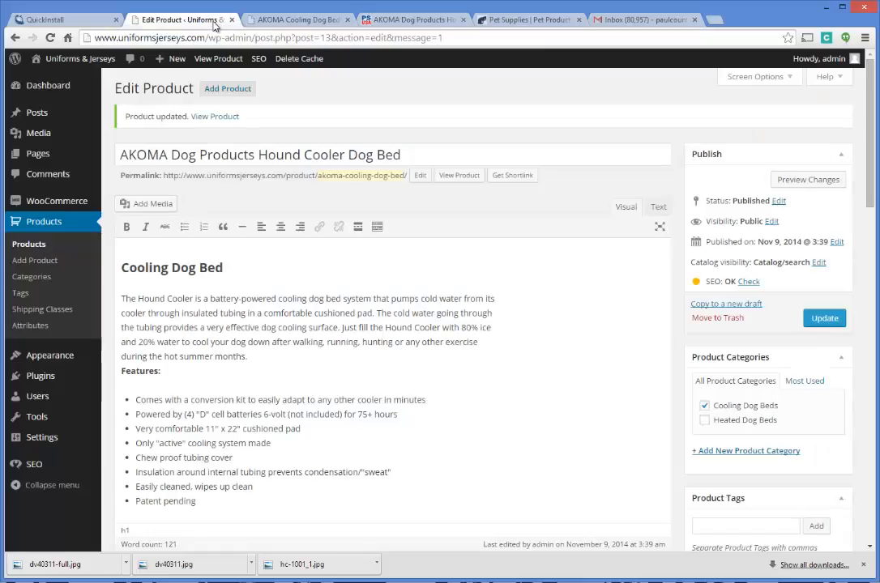
pyautogui.click(292, 19)
pyautogui.scroll(2, 279, 202)
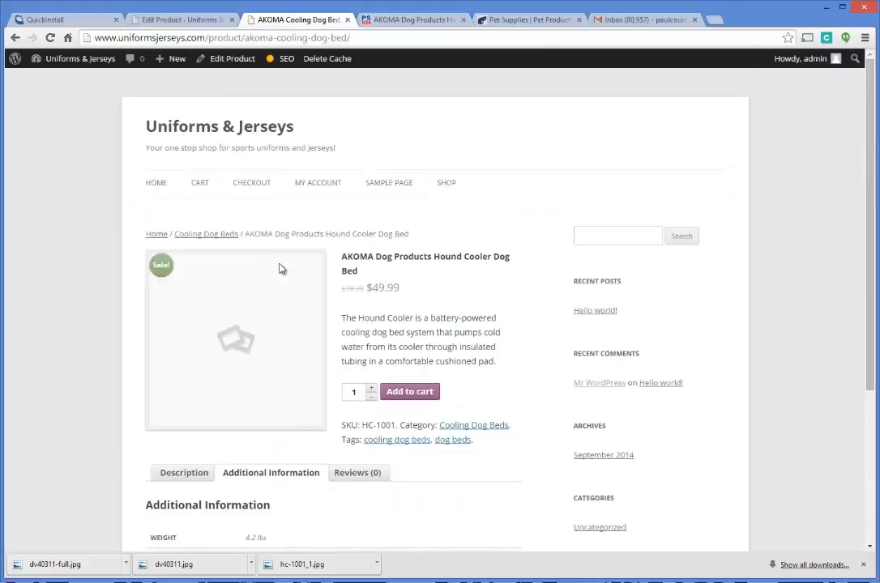
# - Look through the product's edit page, from the SEO section and product data to the short description's media option
pyautogui.click(162, 19)
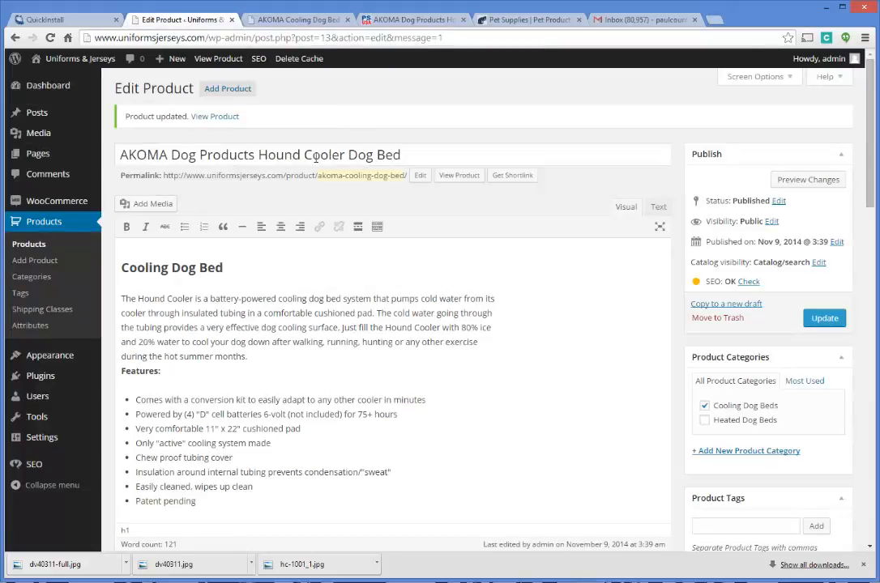
pyautogui.scroll(-7, 331, 254)
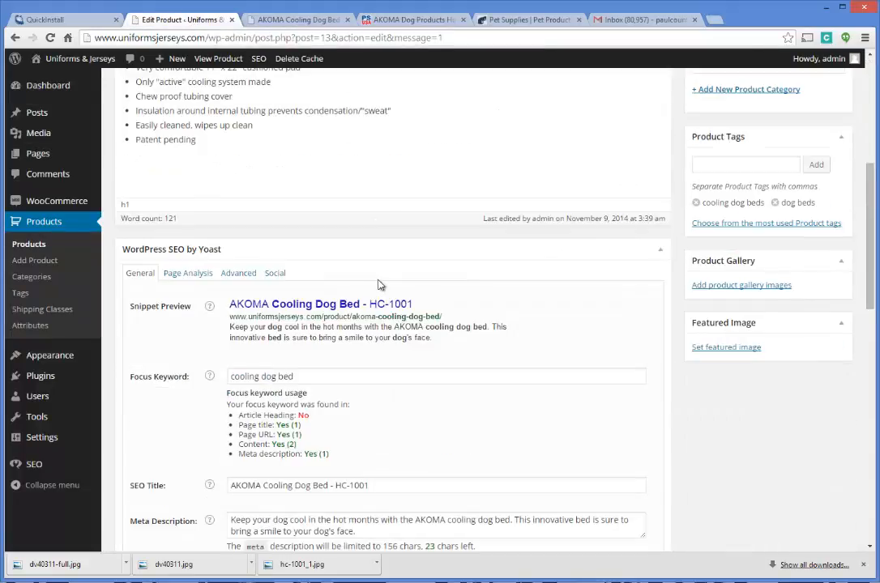
pyautogui.scroll(-2, 375, 279)
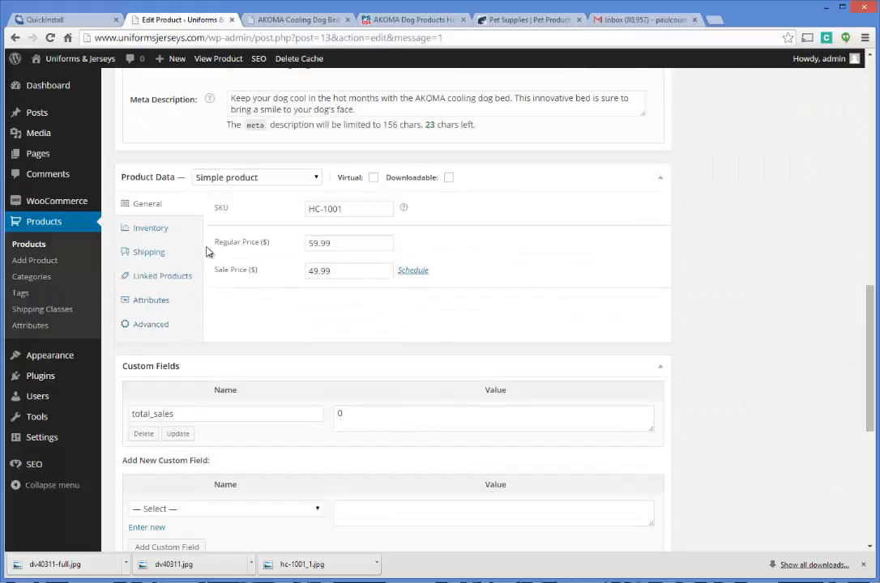
pyautogui.scroll(-2, 314, 246)
pyautogui.scroll(-4, 325, 241)
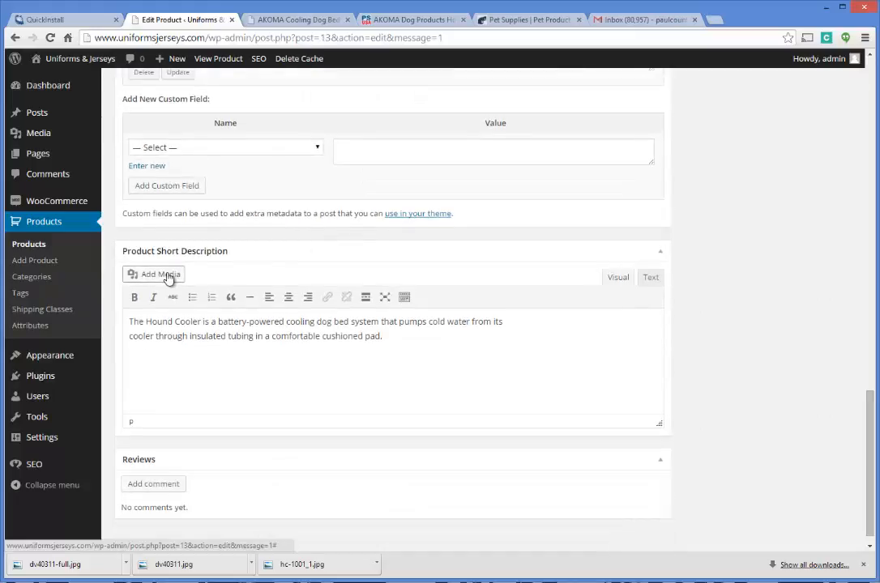
pyautogui.scroll(-1, 172, 277)
pyautogui.scroll(7, 153, 300)
pyautogui.scroll(10, 158, 243)
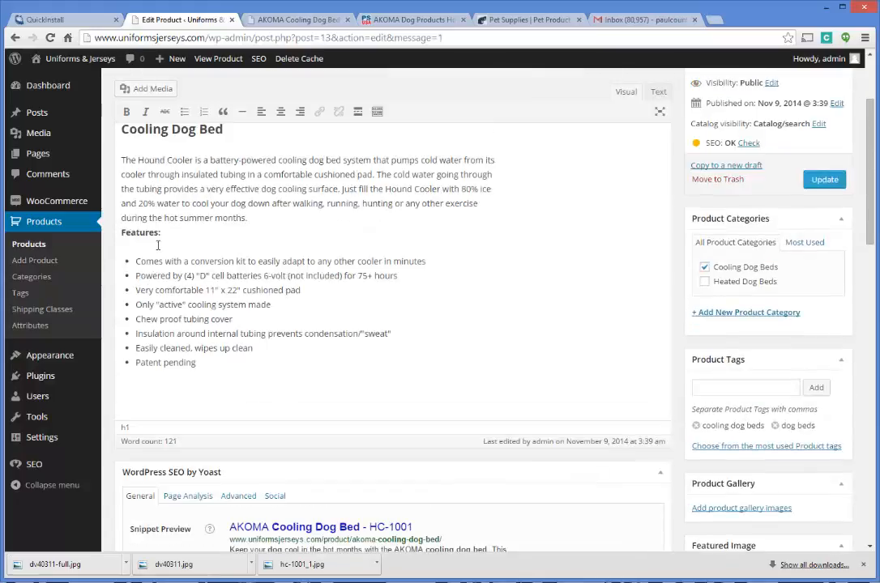
# - Try inserting hc-1001_1.jpg from the media library at Medium – 300 × 300 into the product description, and remove it again
pyautogui.click(156, 204)
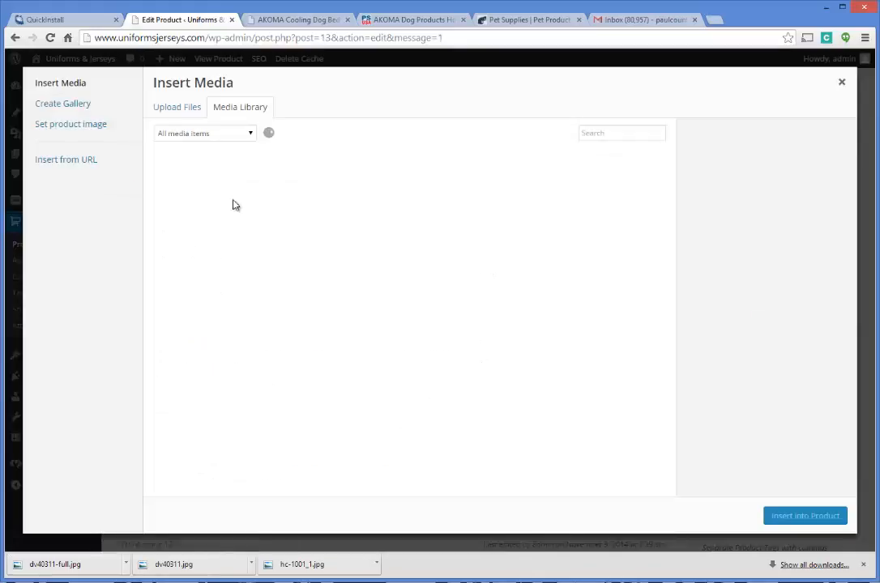
pyautogui.click(255, 202)
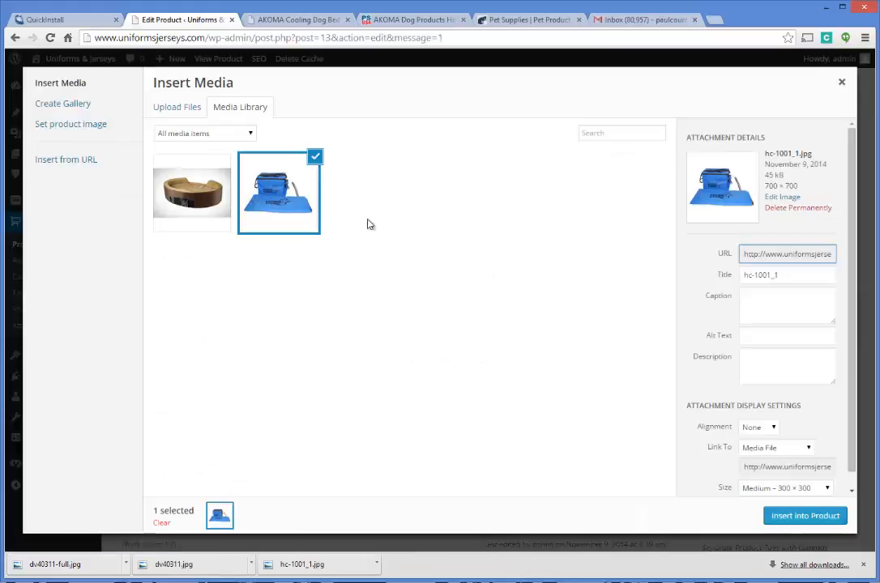
pyautogui.click(790, 518)
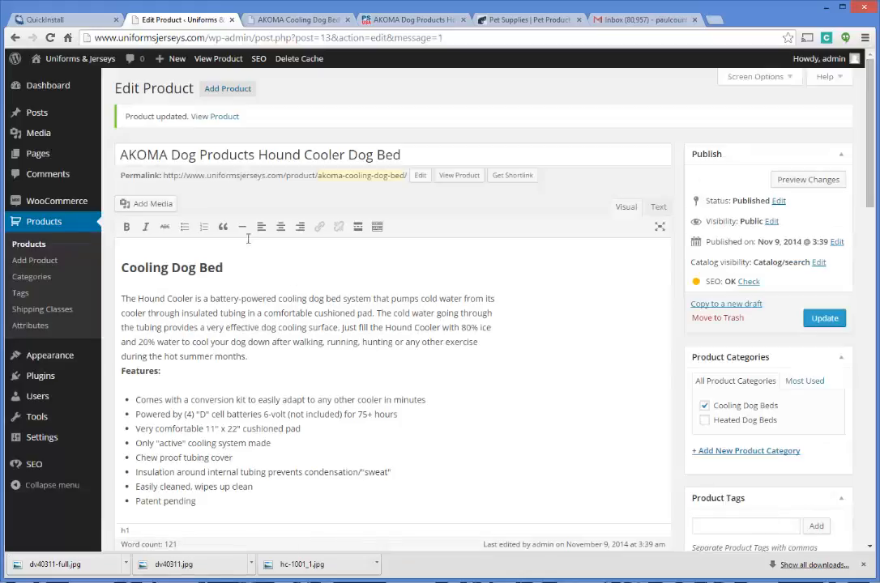
pyautogui.scroll(-1, 399, 320)
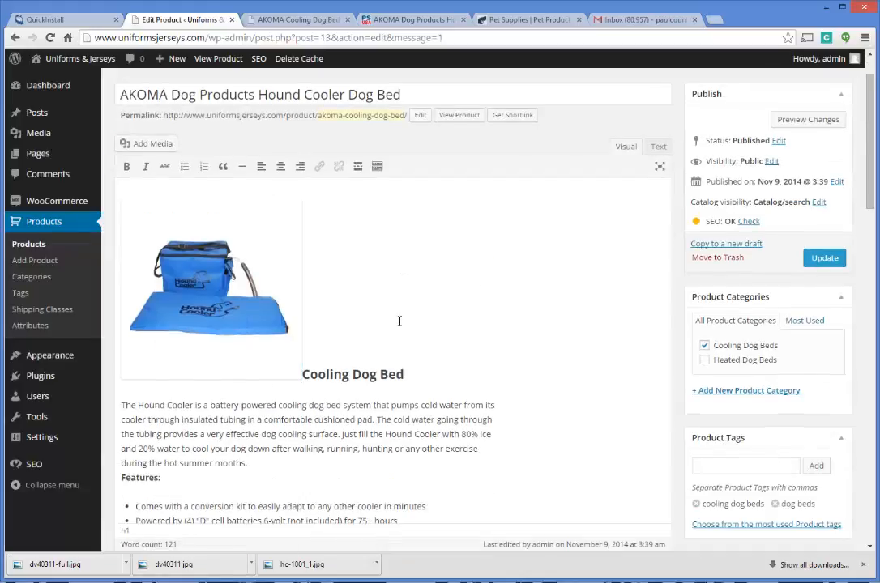
pyautogui.press('BackSpace')
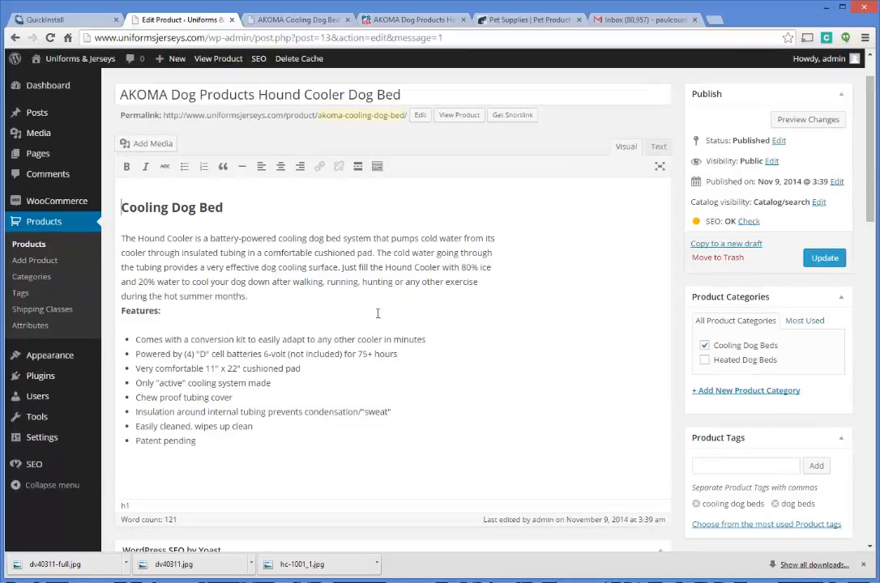
# - Look through the product's edit page down to the short description and reviews, and compare it with the image area of the store's product page
pyautogui.scroll(-3, 290, 241)
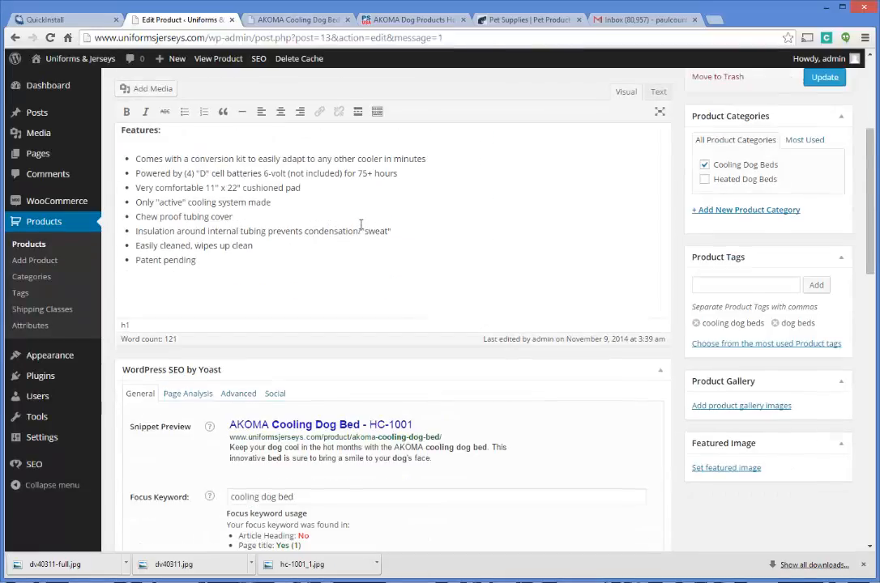
pyautogui.scroll(-2, 362, 227)
pyautogui.scroll(-7, 252, 261)
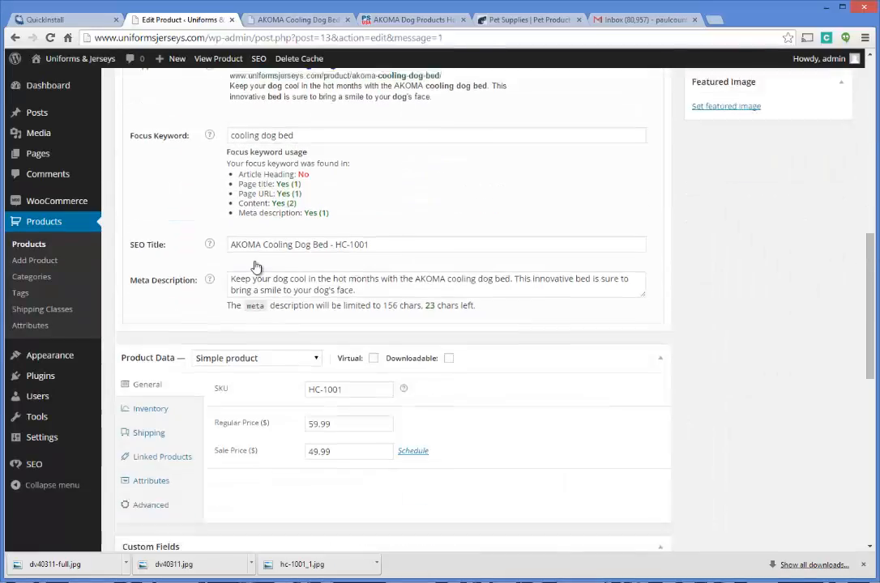
pyautogui.scroll(-3, 327, 287)
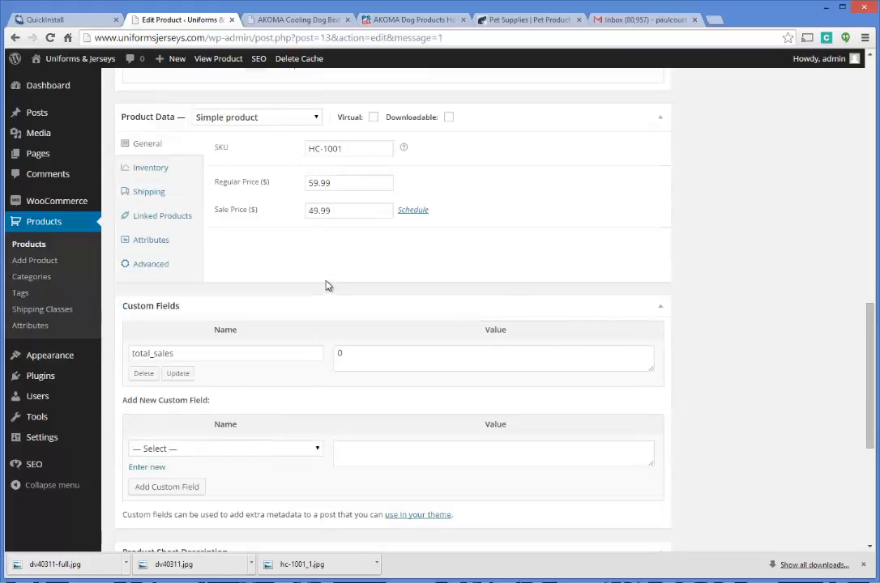
pyautogui.scroll(-1, 258, 305)
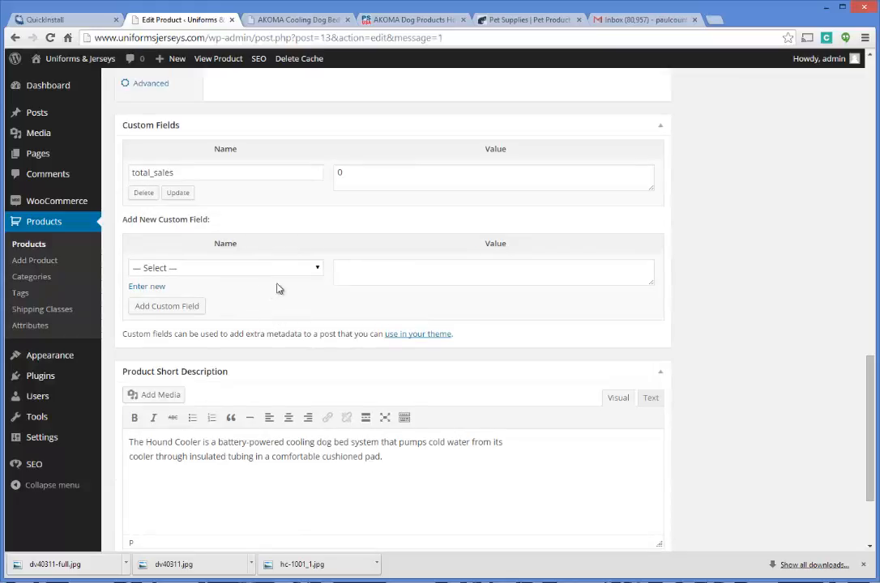
pyautogui.scroll(-3, 341, 303)
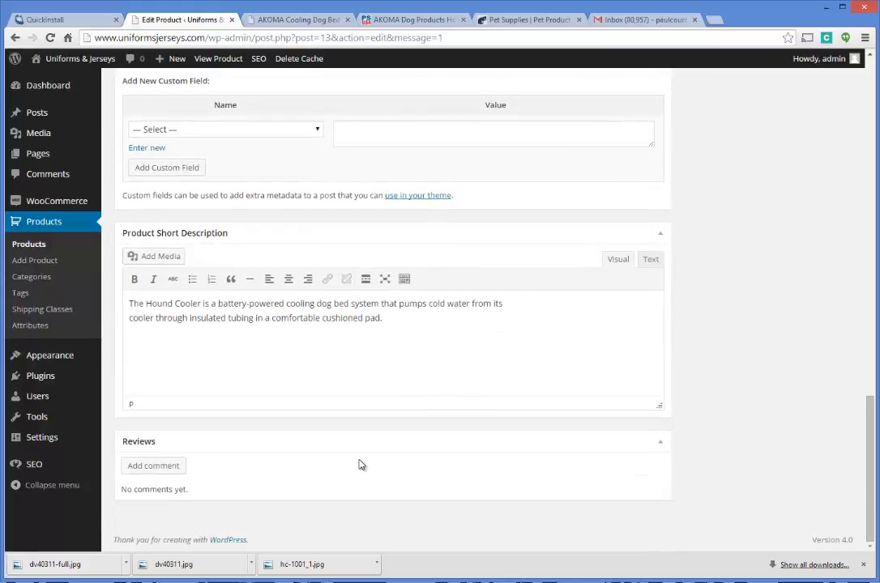
pyautogui.press('Home')
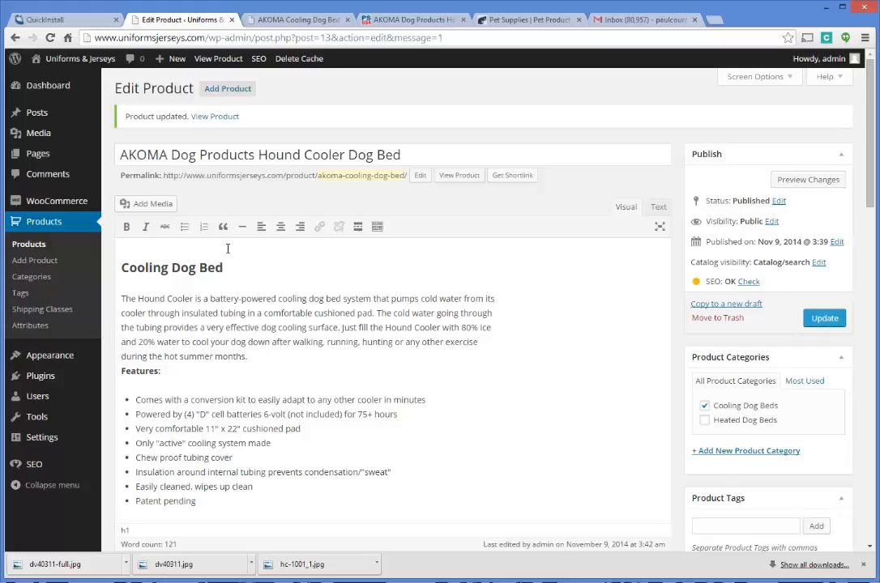
pyautogui.click(312, 20)
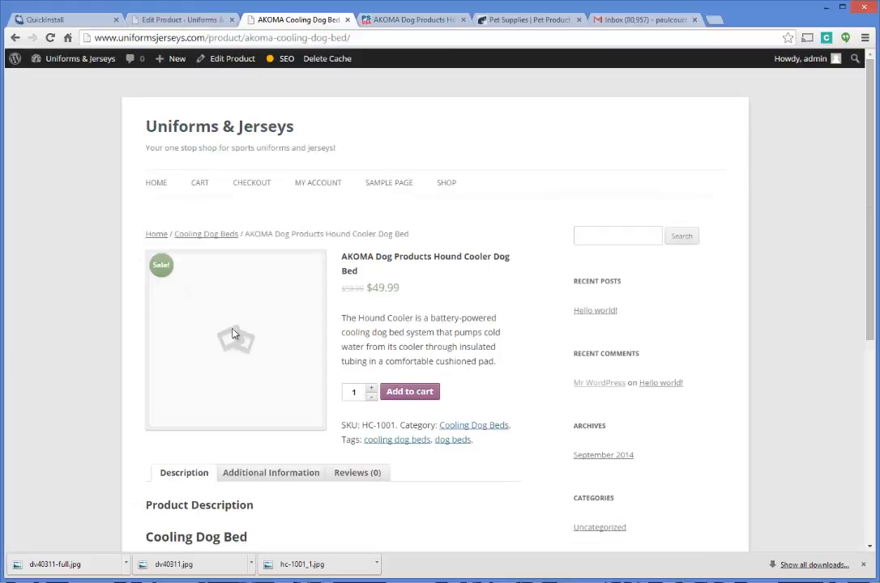
pyautogui.click(182, 20)
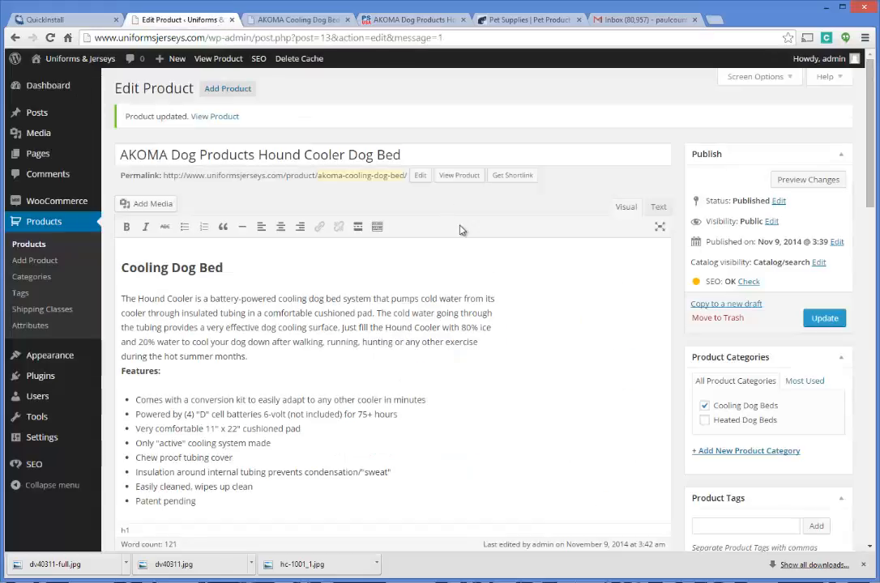
# - Add the blue Hound Cooler image, hc-1001_1.jpg, from the media library to the product gallery
pyautogui.scroll(-4, 593, 250)
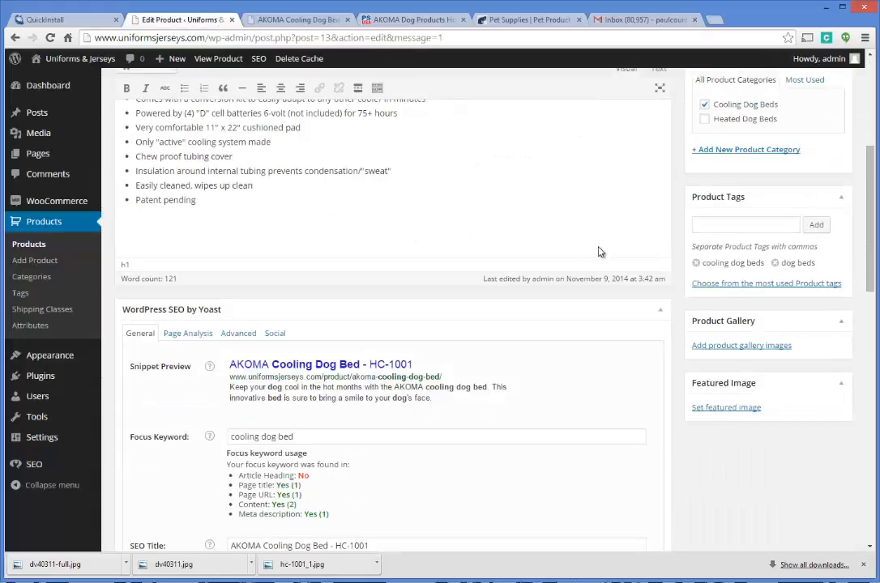
pyautogui.click(742, 345)
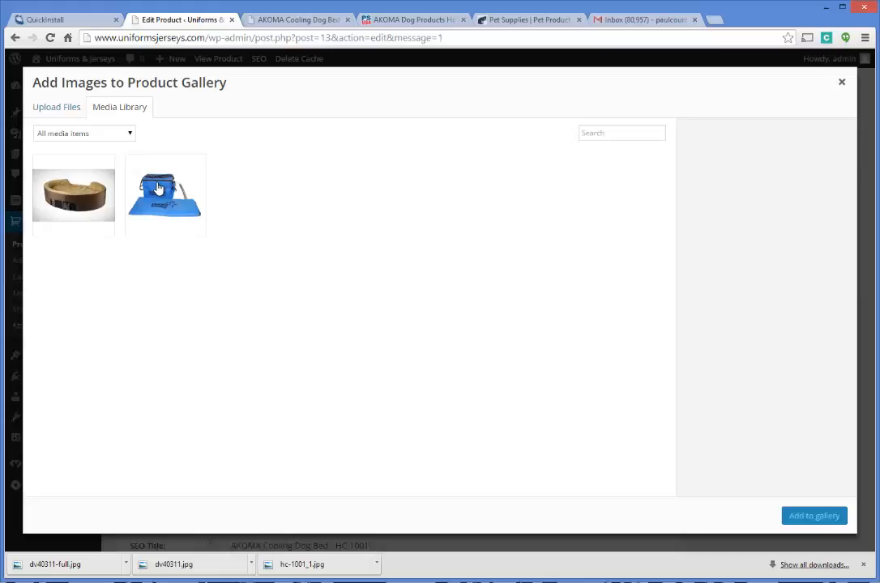
pyautogui.click(159, 188)
pyautogui.click(814, 516)
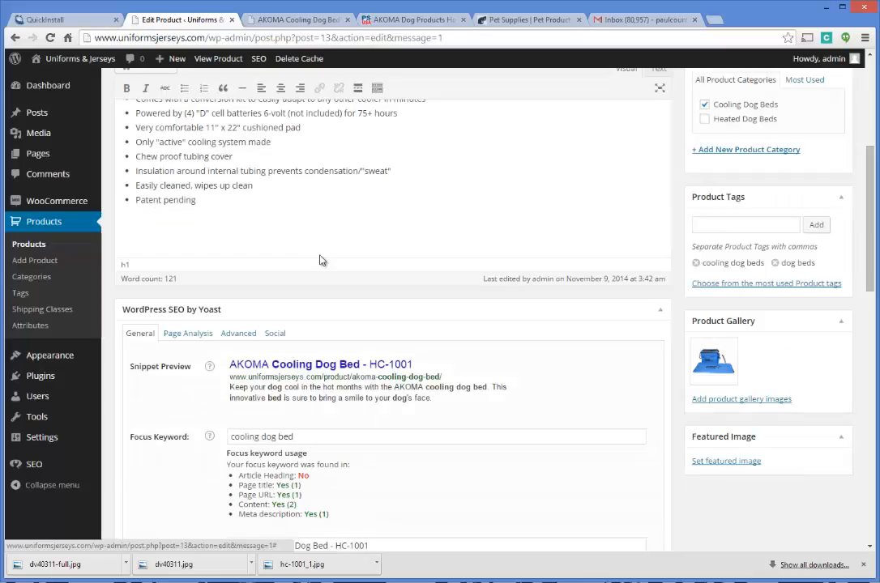
# - Choose hc-1001_1.jpg in the media library for the product's featured image
pyautogui.scroll(-1, 518, 337)
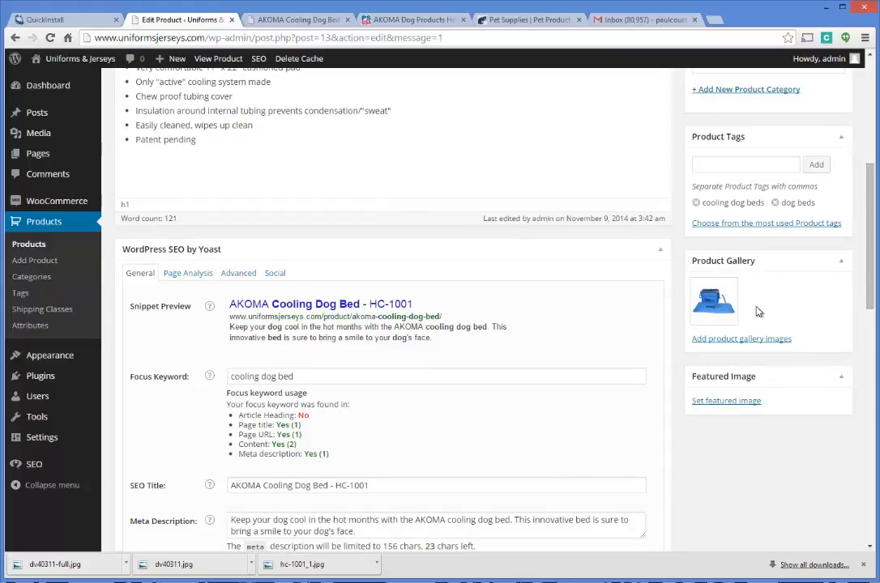
pyautogui.click(726, 400)
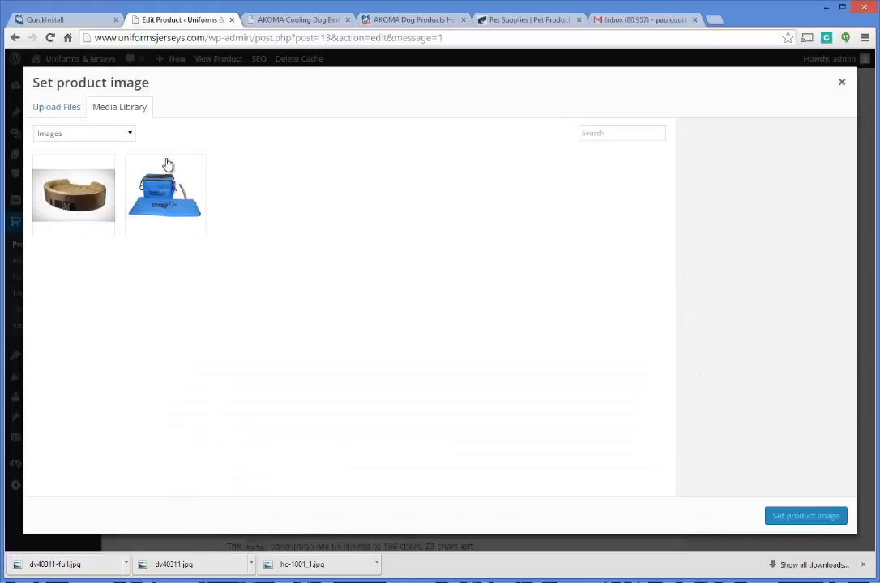
pyautogui.click(171, 209)
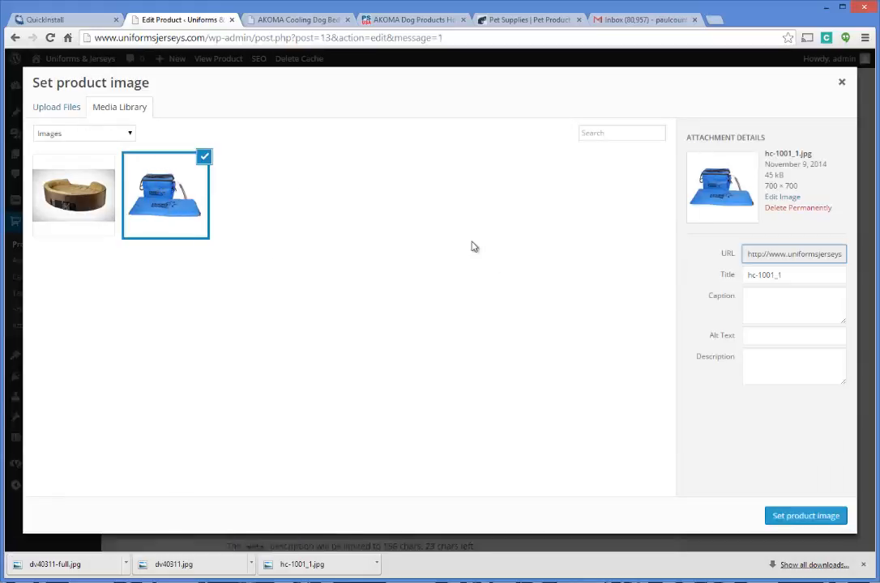
pyautogui.click(65, 108)
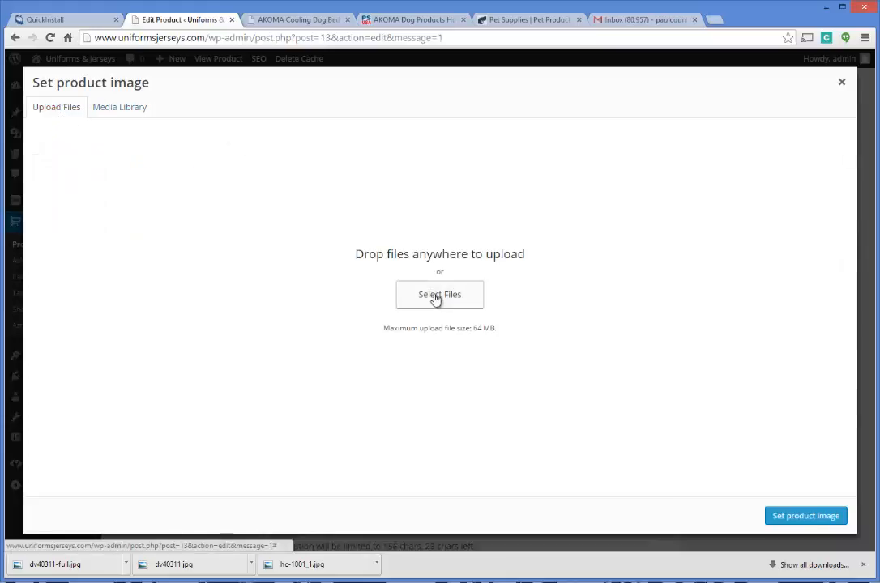
pyautogui.click(121, 108)
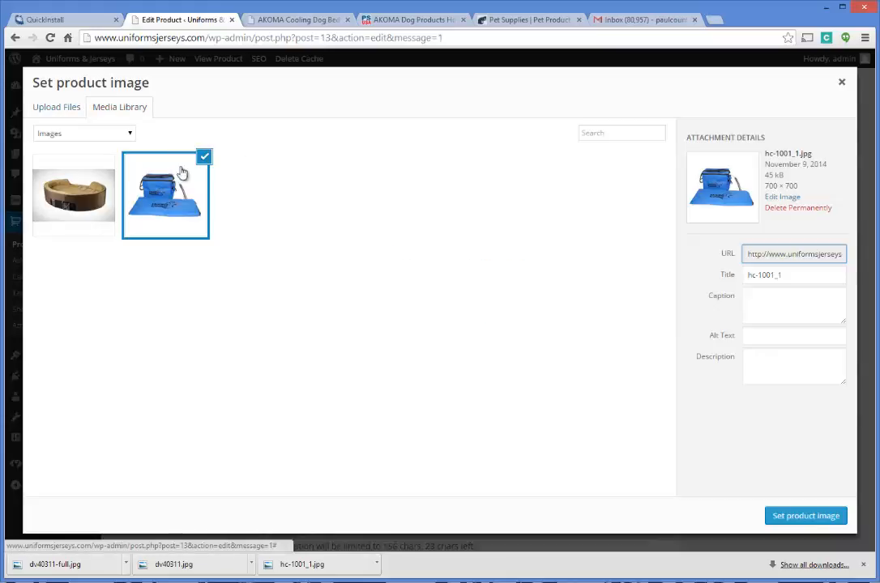
pyautogui.click(49, 108)
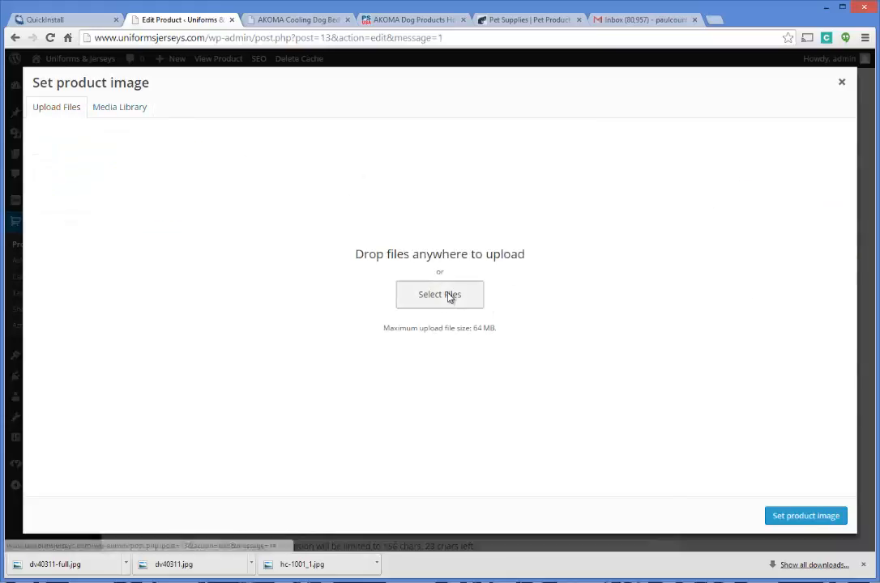
pyautogui.click(450, 295)
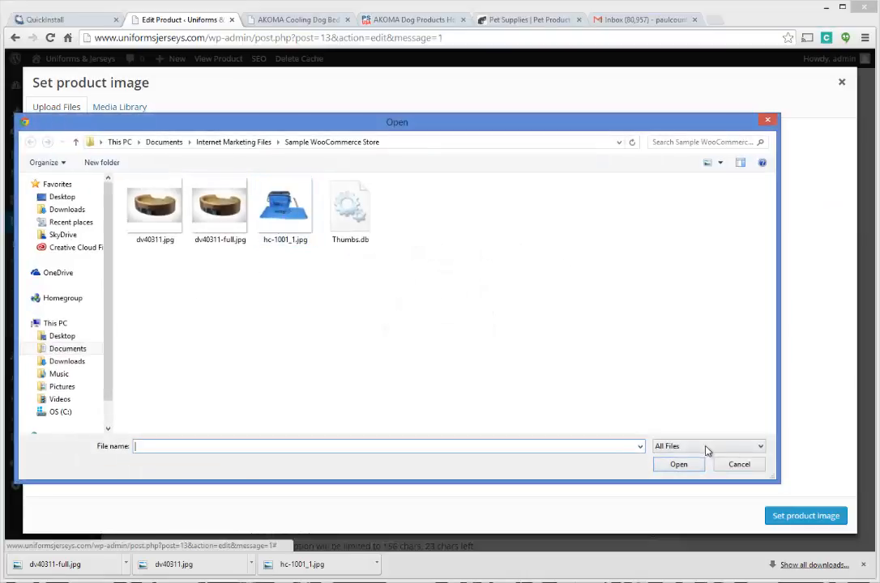
pyautogui.click(739, 464)
pyautogui.click(126, 107)
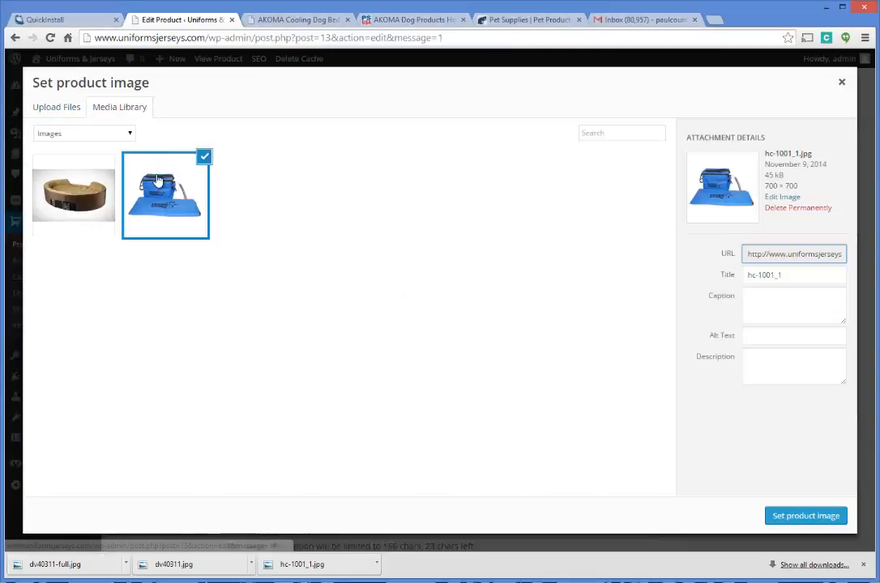
# - Set the selected hc-1001_1.jpg as the featured image and save the product update
pyautogui.click(814, 517)
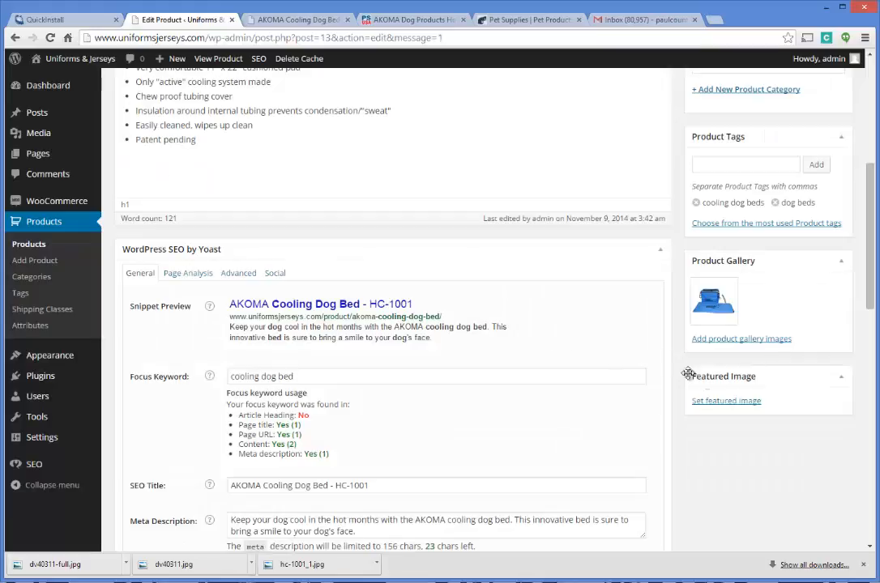
pyautogui.moveTo(874, 288); pyautogui.dragTo(871, 185)
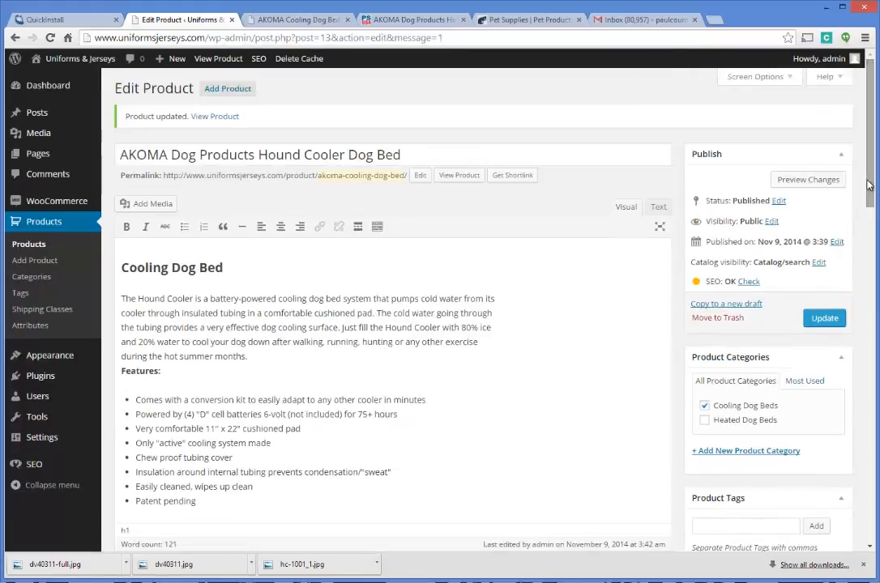
pyautogui.click(820, 324)
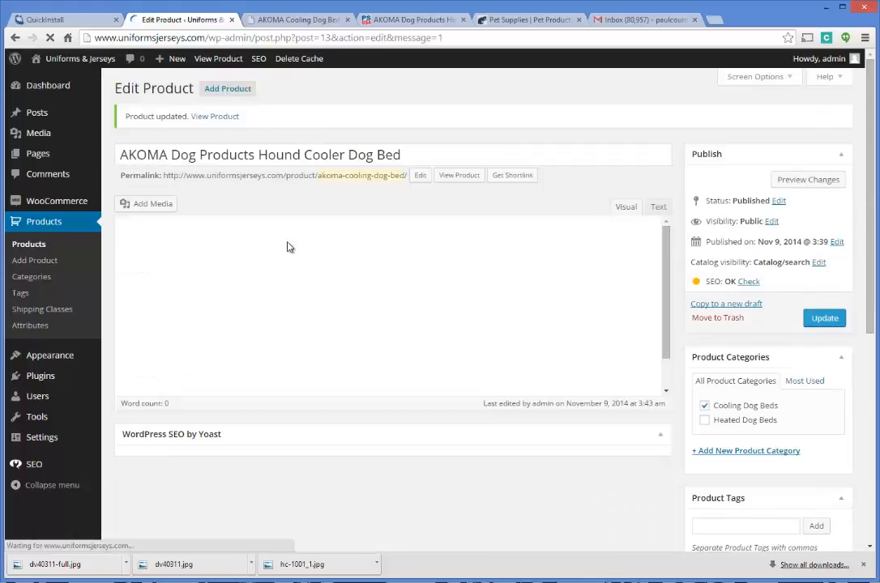
# - Reload the store page product/akoma-cooling-dog-bed/ and review the product's image, price, short description, tags and full description
pyautogui.click(302, 21)
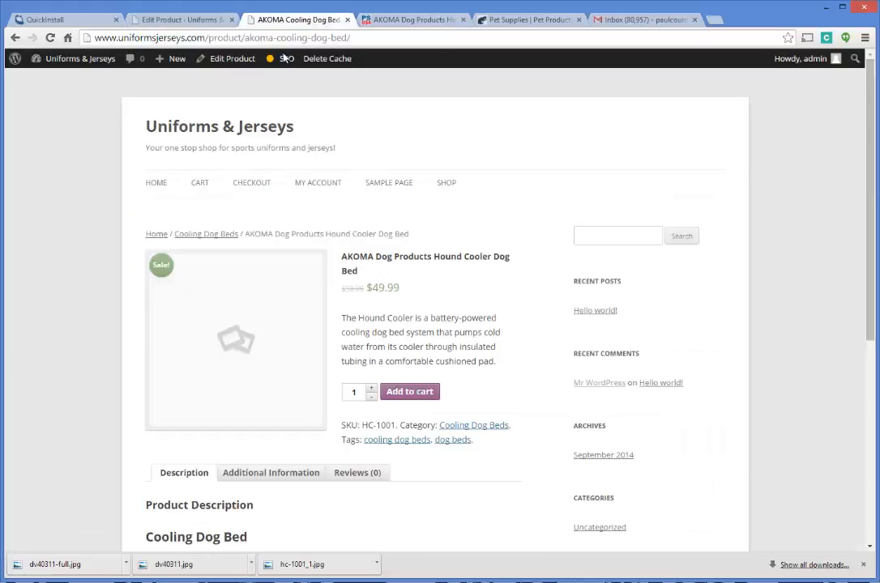
pyautogui.click(204, 37)
pyautogui.press('Return')
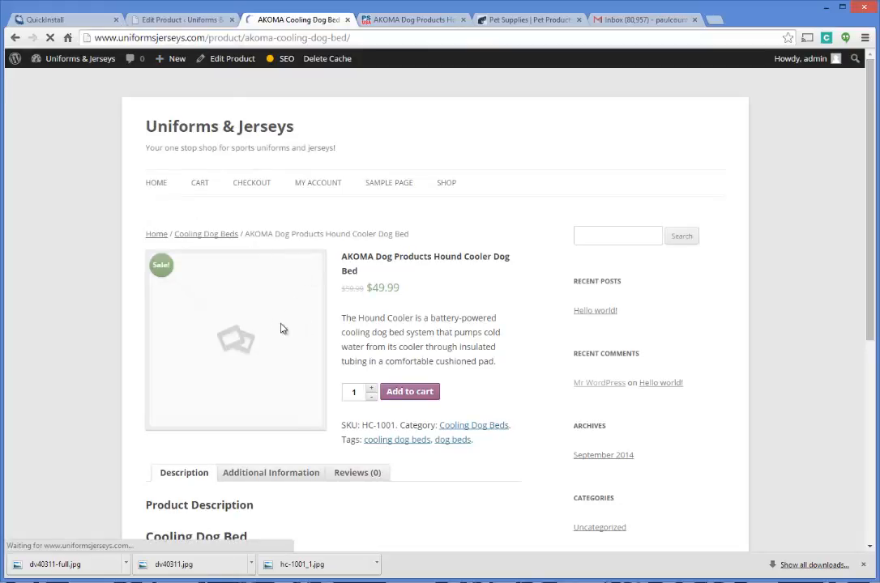
pyautogui.scroll(-2, 427, 237)
pyautogui.scroll(-1, 427, 237)
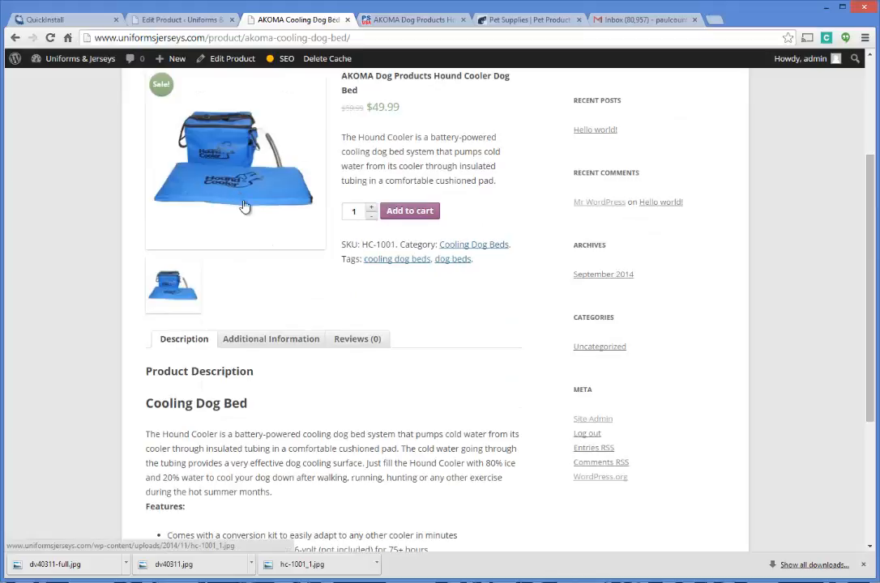
pyautogui.scroll(3, 203, 170)
pyautogui.scroll(-2, 349, 202)
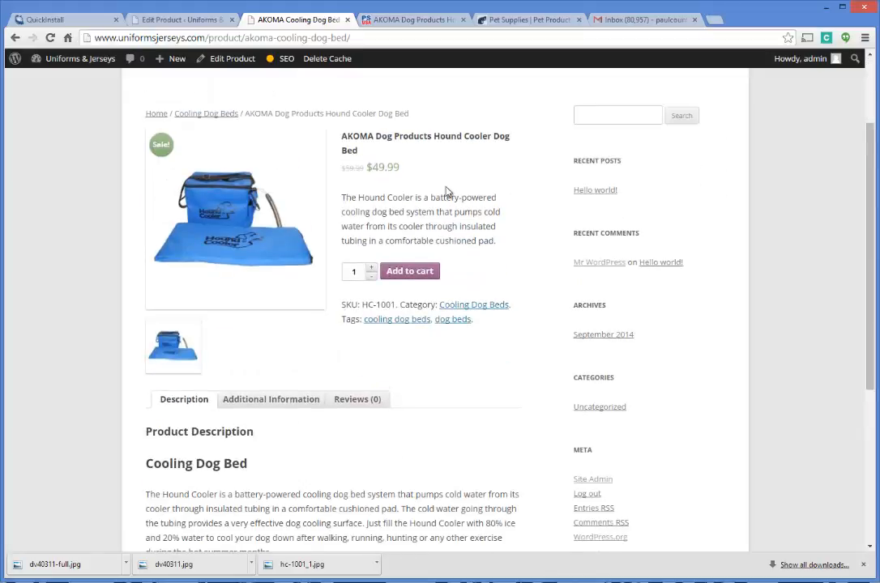
pyautogui.scroll(-1, 397, 162)
pyautogui.scroll(-1, 421, 218)
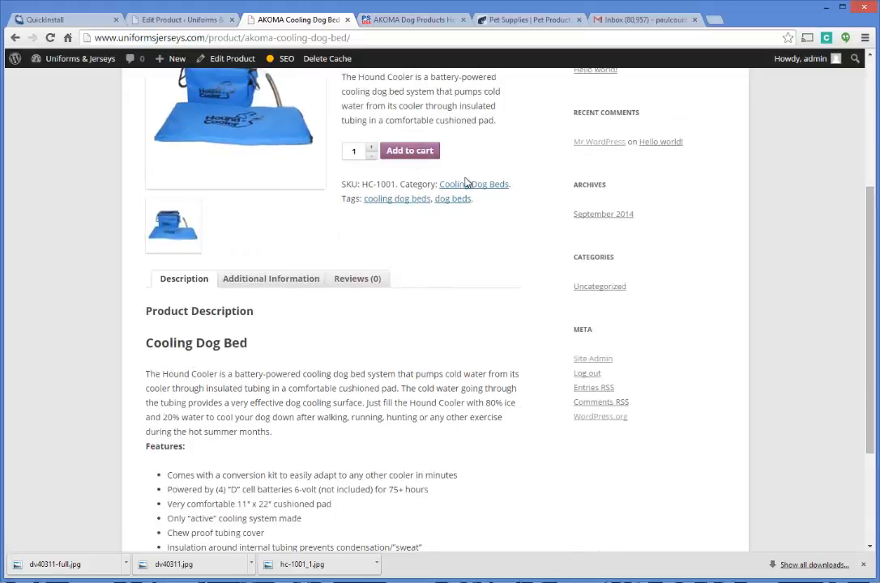
pyautogui.scroll(-3, 459, 185)
pyautogui.scroll(7, 433, 288)
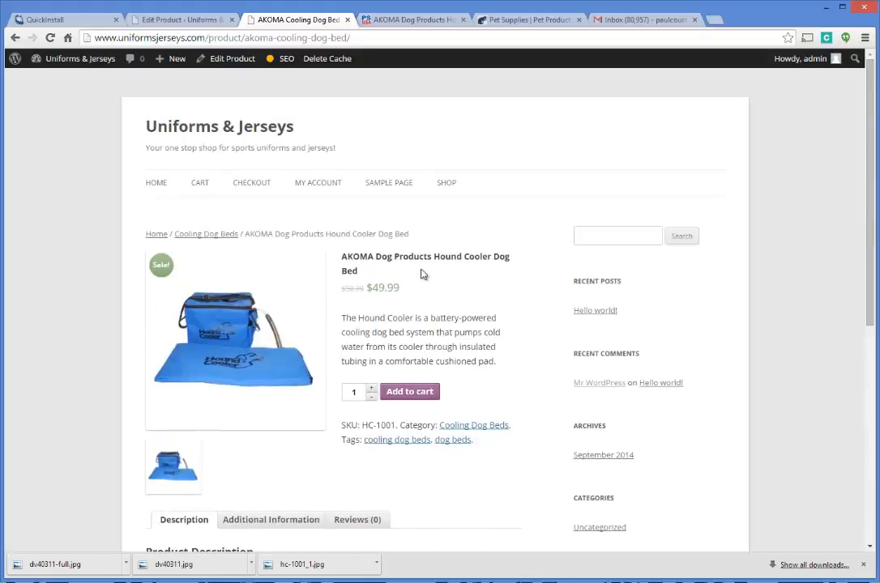
pyautogui.scroll(-2, 478, 228)
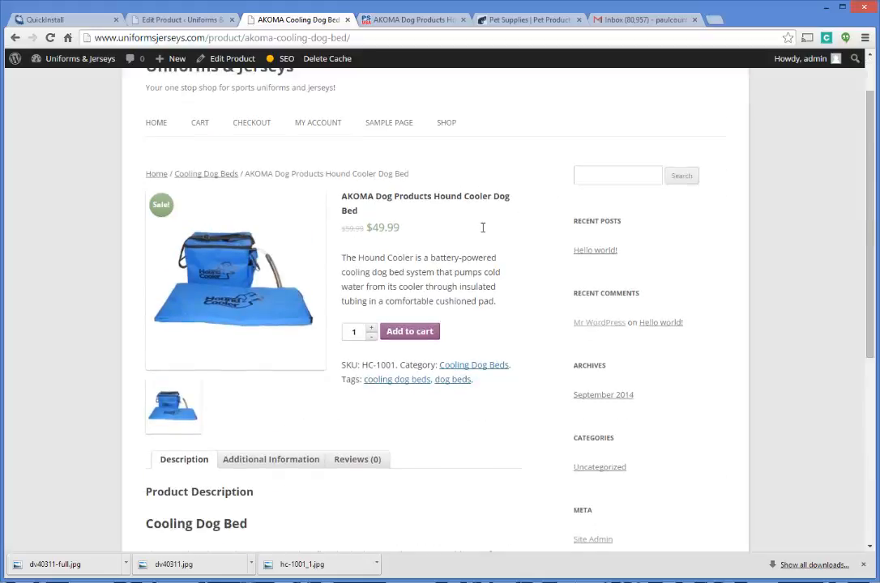
pyautogui.scroll(1, 497, 217)
pyautogui.scroll(-1, 590, 357)
pyautogui.scroll(-2, 577, 464)
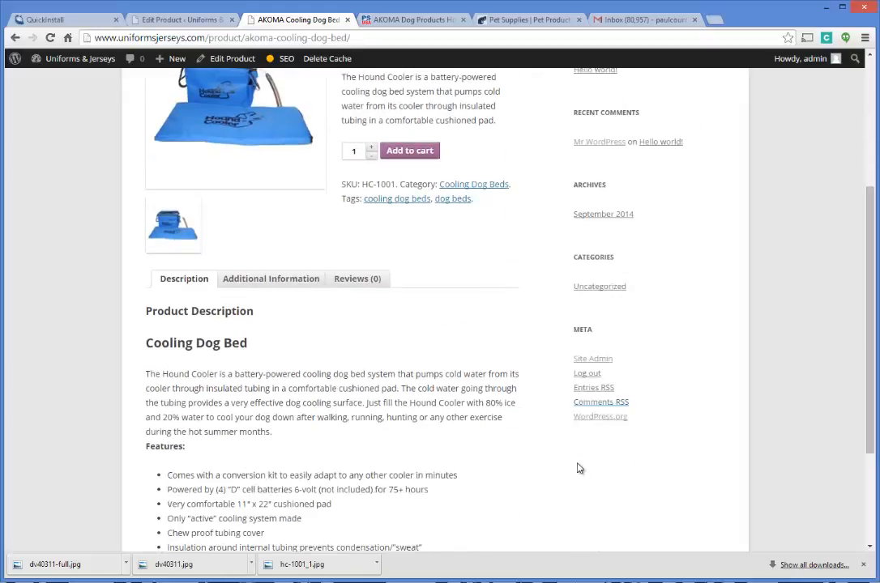
pyautogui.scroll(4, 608, 384)
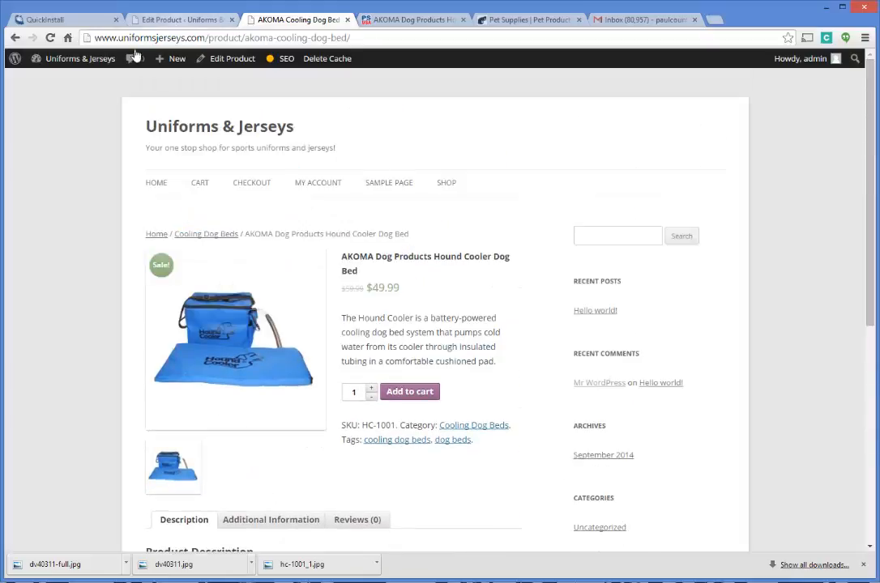
# - View the product in the Cooling Dog Beds category and on the Shop page, and open its product page from the shop listing
pyautogui.moveTo(97, 67)
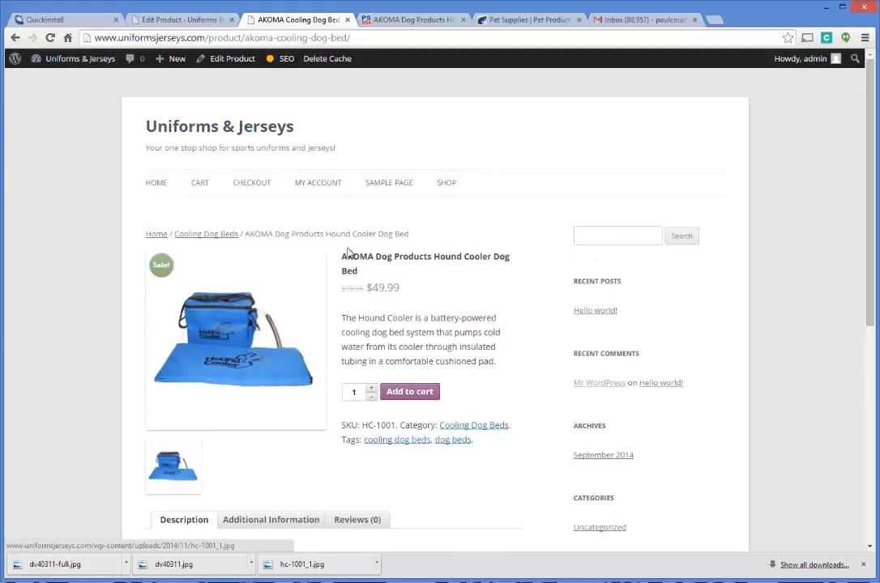
pyautogui.click(217, 236)
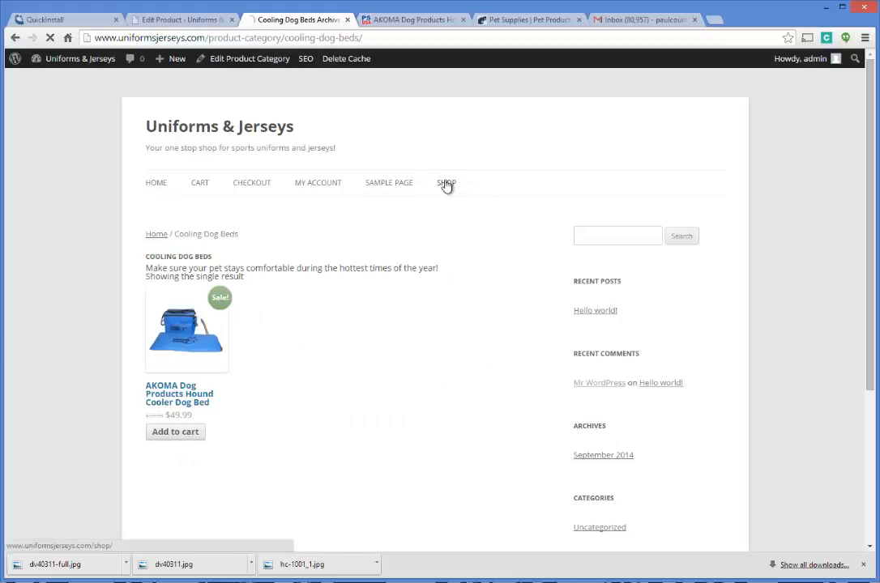
pyautogui.click(447, 184)
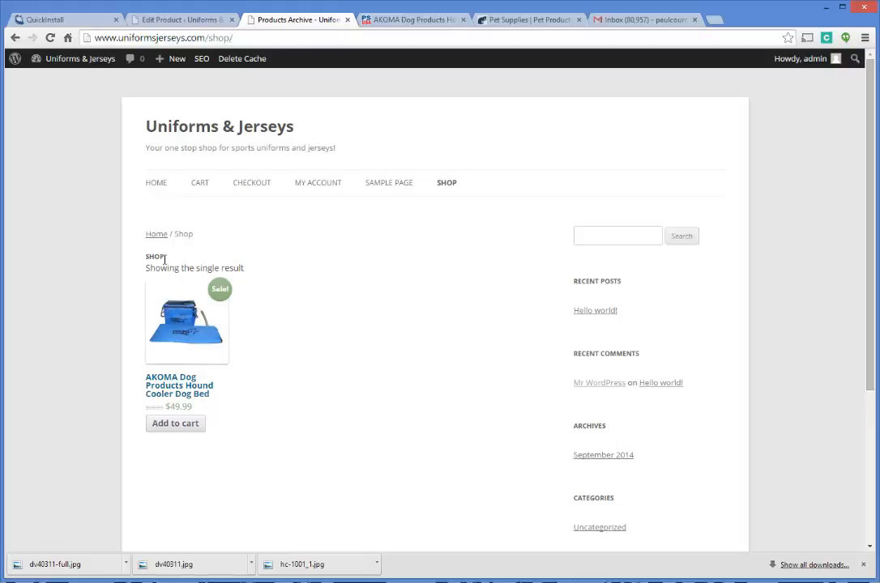
pyautogui.click(178, 388)
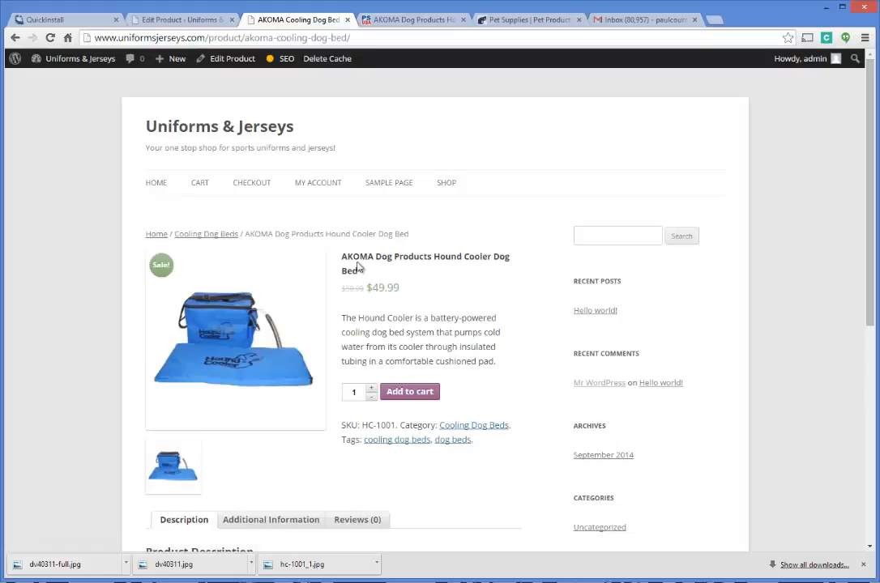
# - View the Cooling Dog Beds category page on the store, and open the site's widget settings in the admin area
pyautogui.click(198, 234)
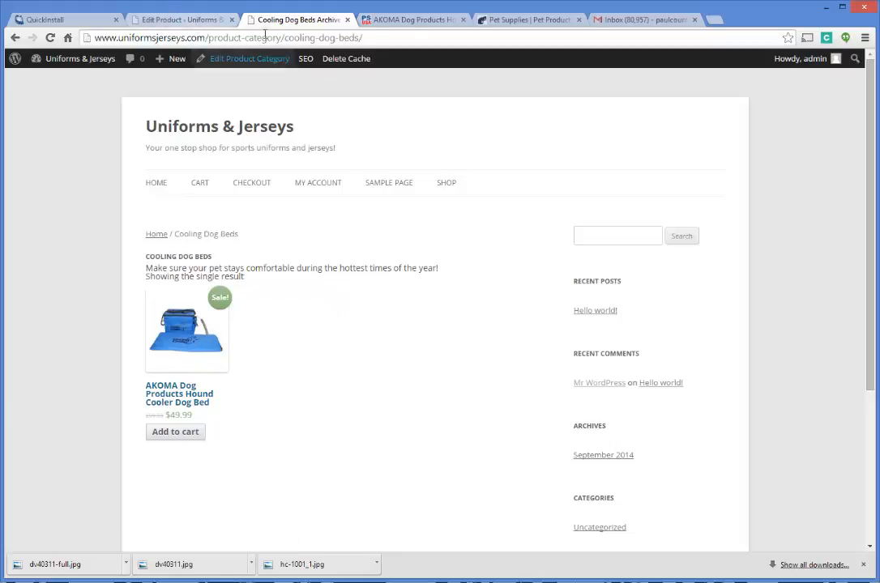
pyautogui.click(195, 18)
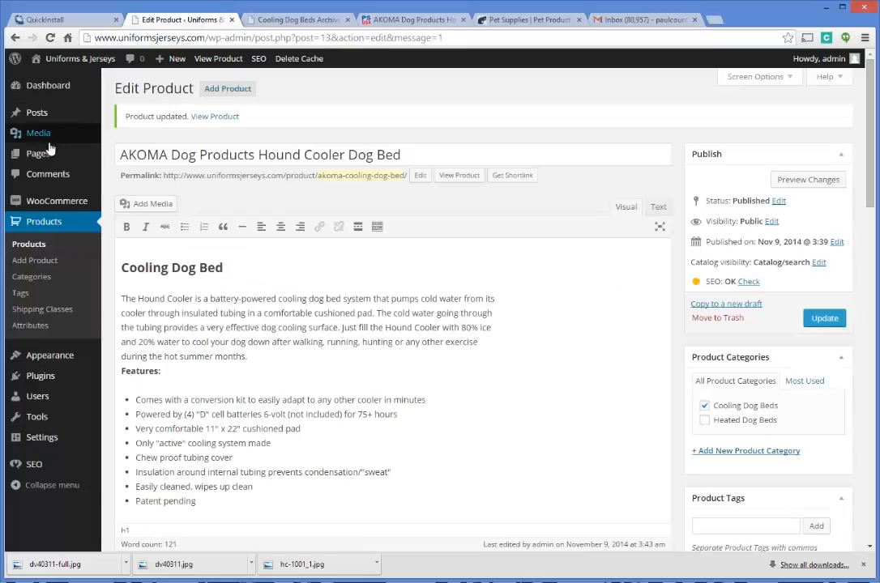
pyautogui.moveTo(83, 359)
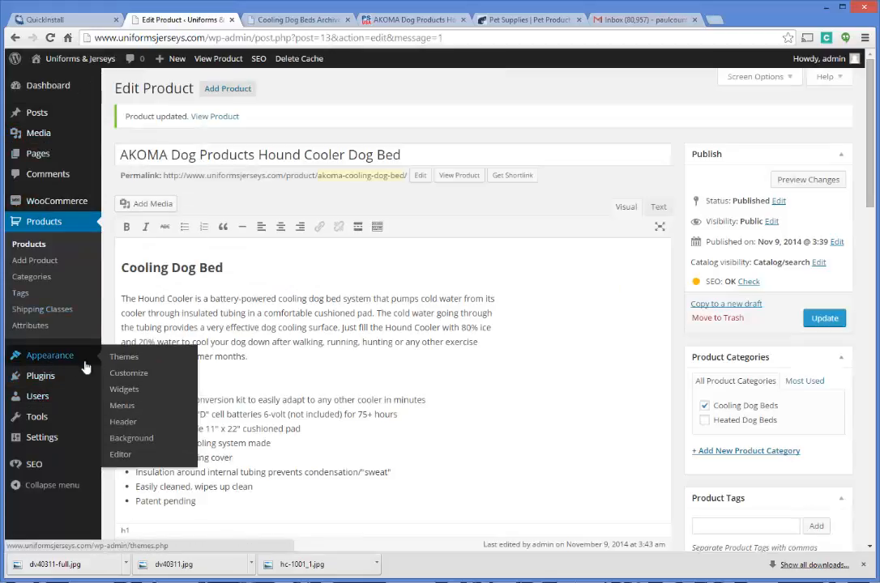
pyautogui.click(124, 392)
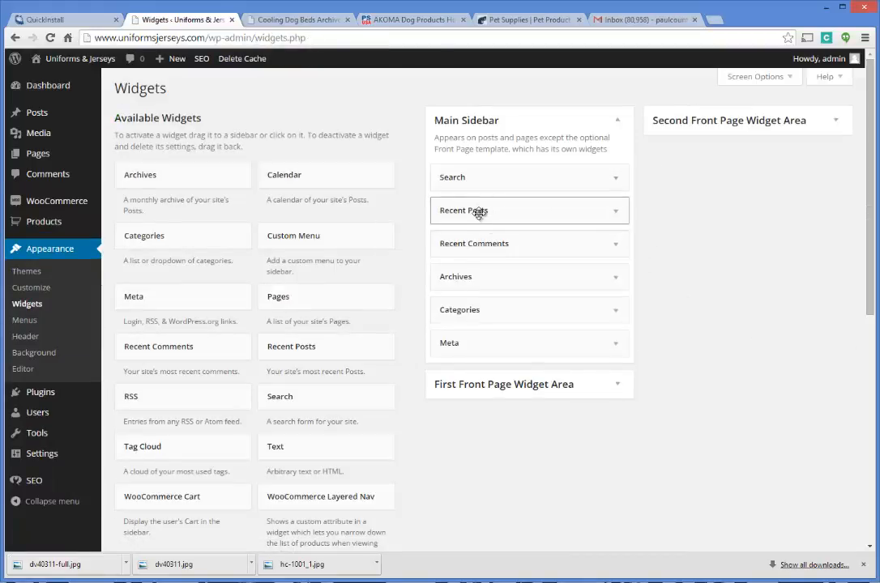
# - Remove the Recent Posts, Recent Comments, Archives and Meta widgets from the Main Sidebar
pyautogui.moveTo(475, 212); pyautogui.dragTo(446, 233)
pyautogui.moveTo(477, 212); pyautogui.dragTo(154, 328)
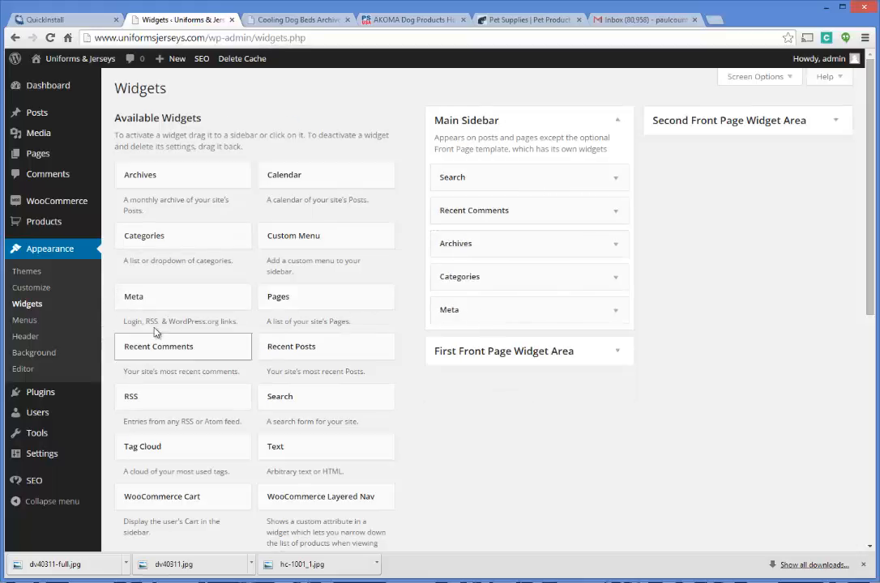
pyautogui.moveTo(472, 213); pyautogui.dragTo(210, 288)
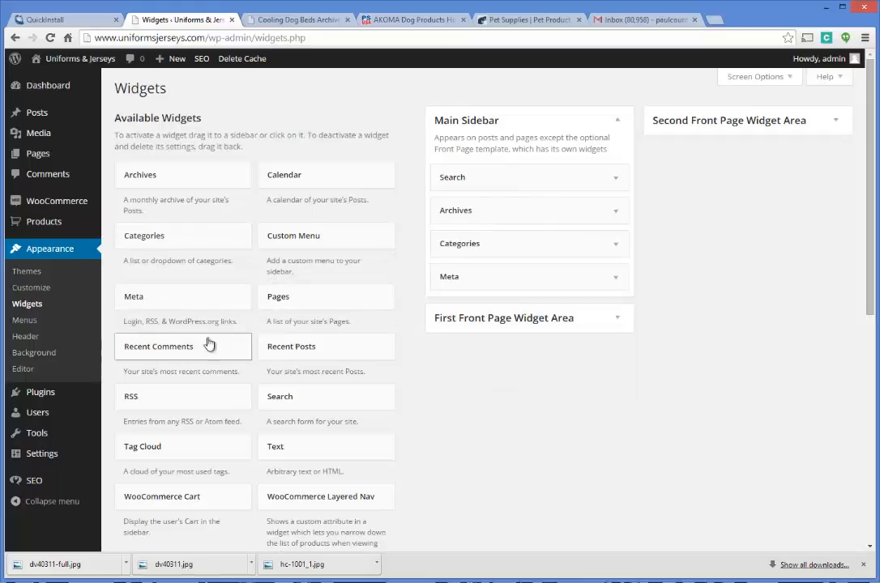
pyautogui.moveTo(454, 217); pyautogui.dragTo(185, 304)
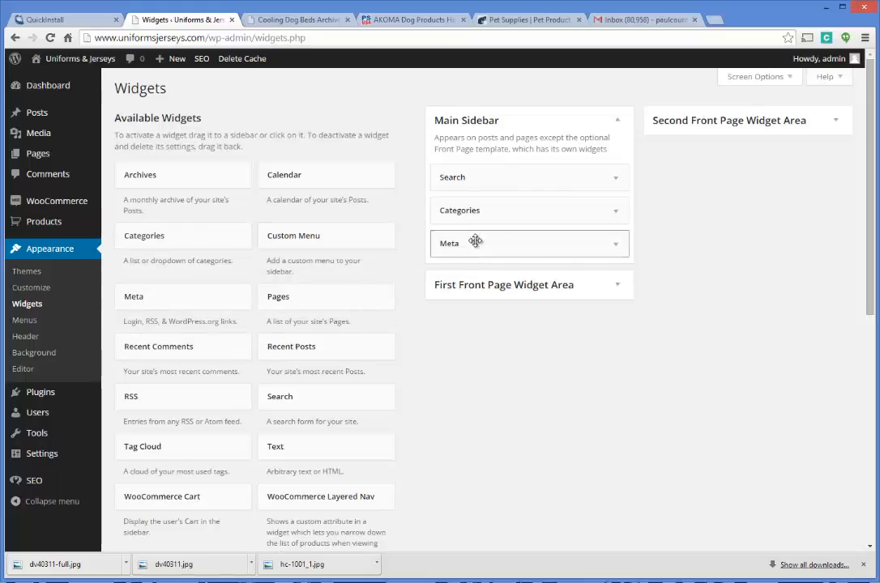
pyautogui.moveTo(292, 260); pyautogui.dragTo(146, 333)
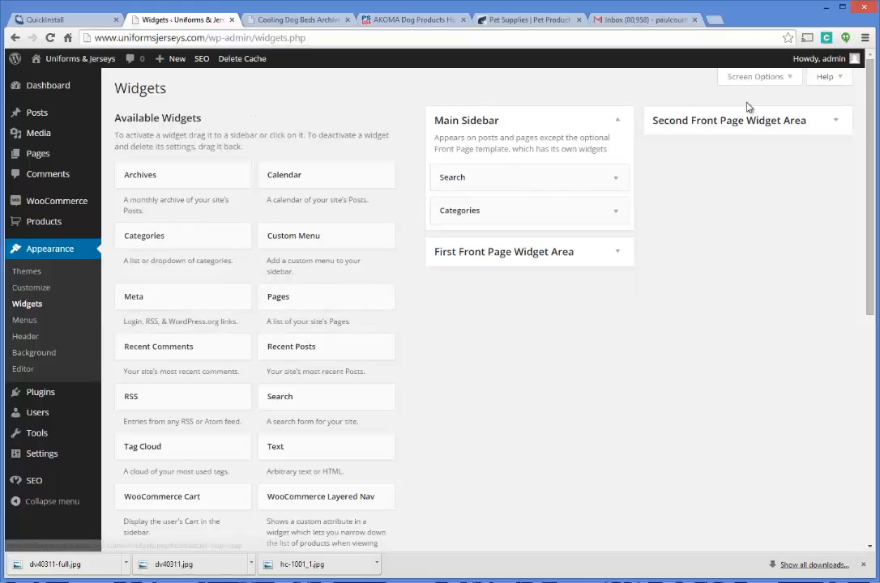
# - Reload the Cooling Dog Beds category page to check the store's sidebar
pyautogui.click(295, 18)
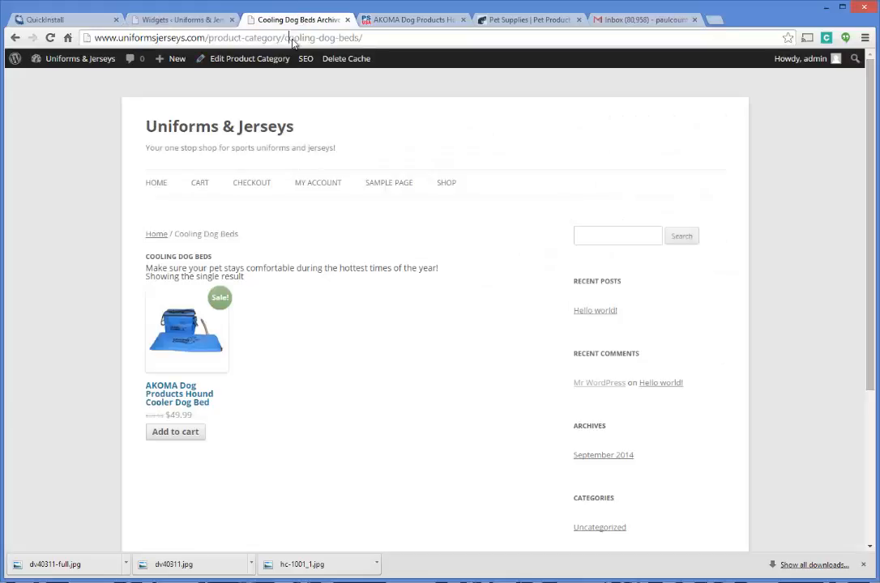
pyautogui.click(292, 38)
pyautogui.press('Return')
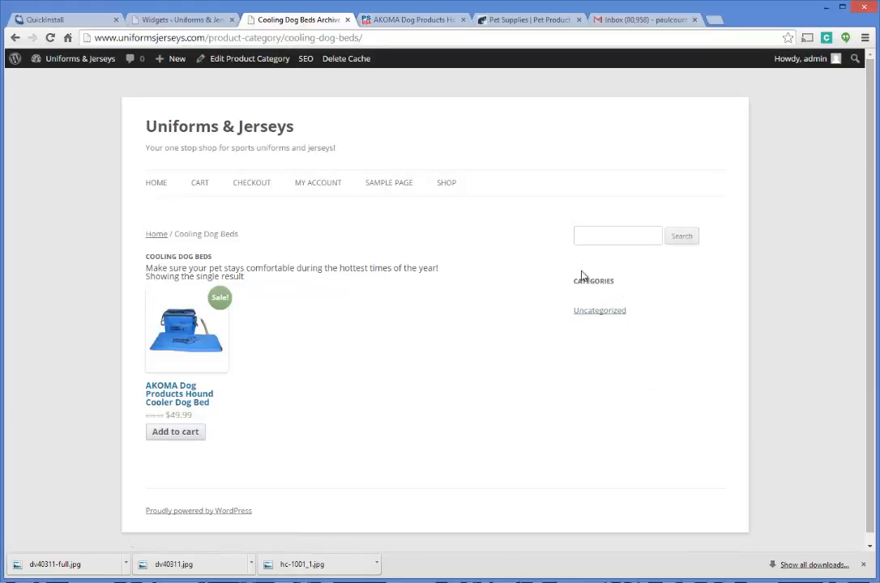
# - Add a blank Text widget to the Main Sidebar between the Search and Categories widgets
pyautogui.click(178, 21)
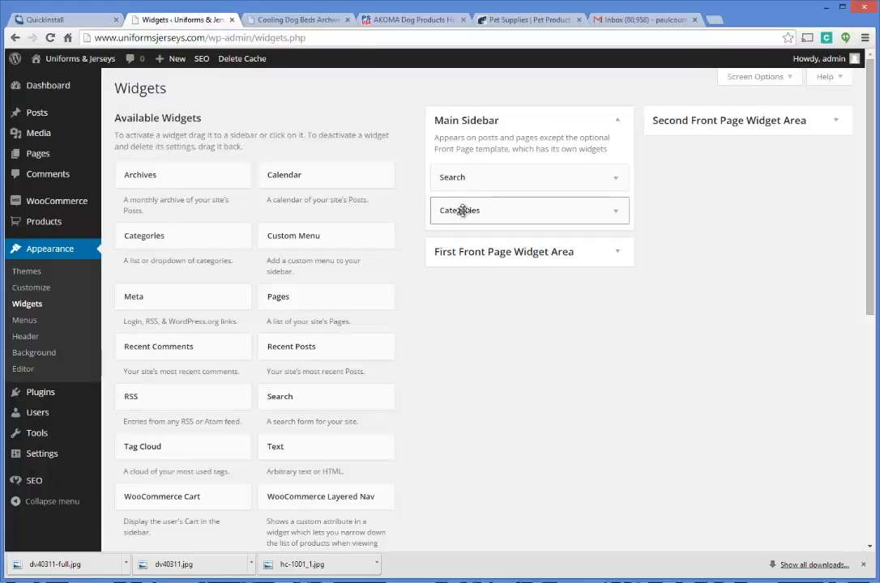
pyautogui.scroll(-3, 413, 314)
pyautogui.scroll(1, 360, 306)
pyautogui.scroll(2, 411, 275)
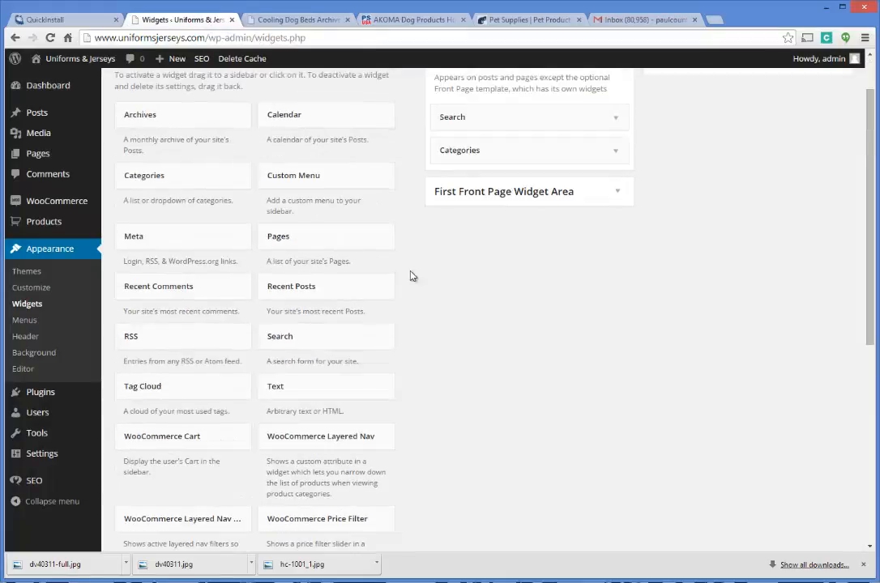
pyautogui.scroll(-3, 422, 301)
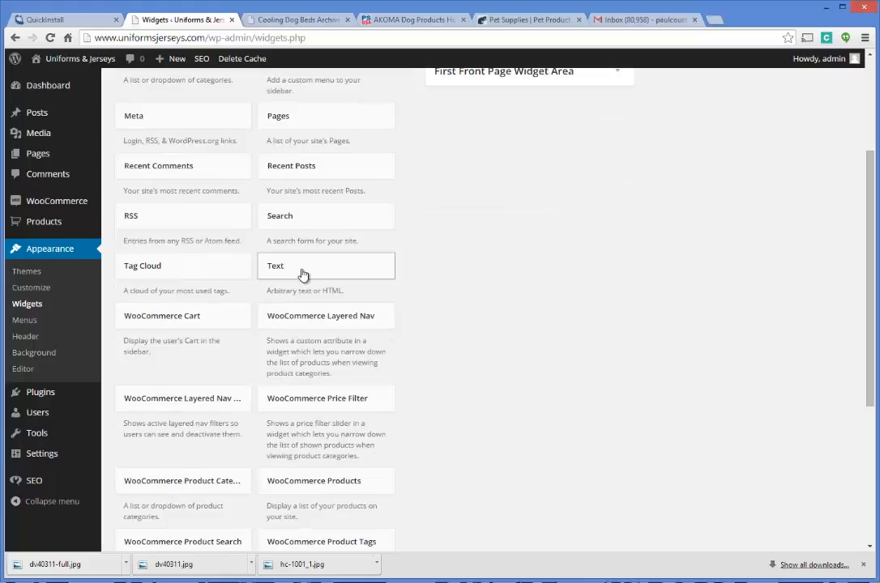
pyautogui.moveTo(395, 269); pyautogui.dragTo(490, 104)
pyautogui.click(386, 165)
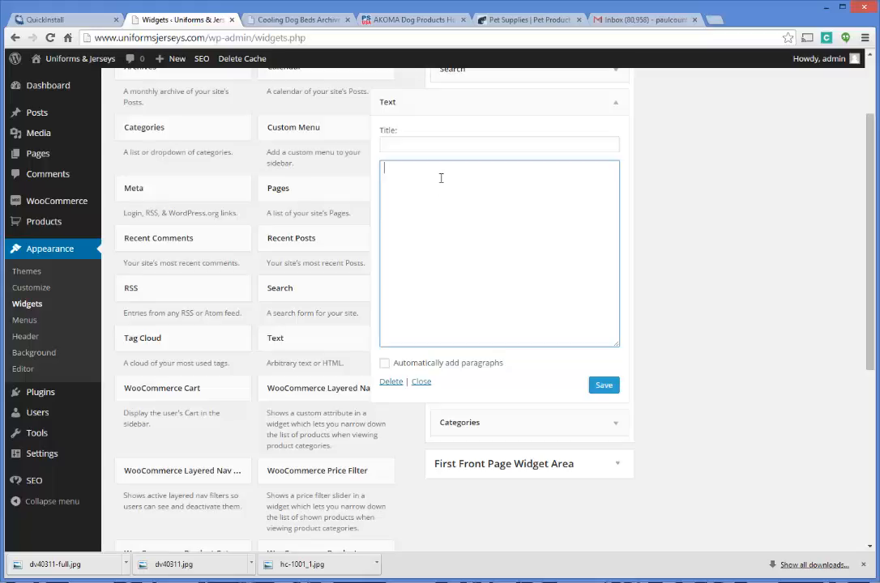
pyautogui.scroll(3, 441, 178)
# - Open the AKOMA Hound Cooler Dog Bed from its category page and review the product page's layout and sidebar
pyautogui.click(262, 18)
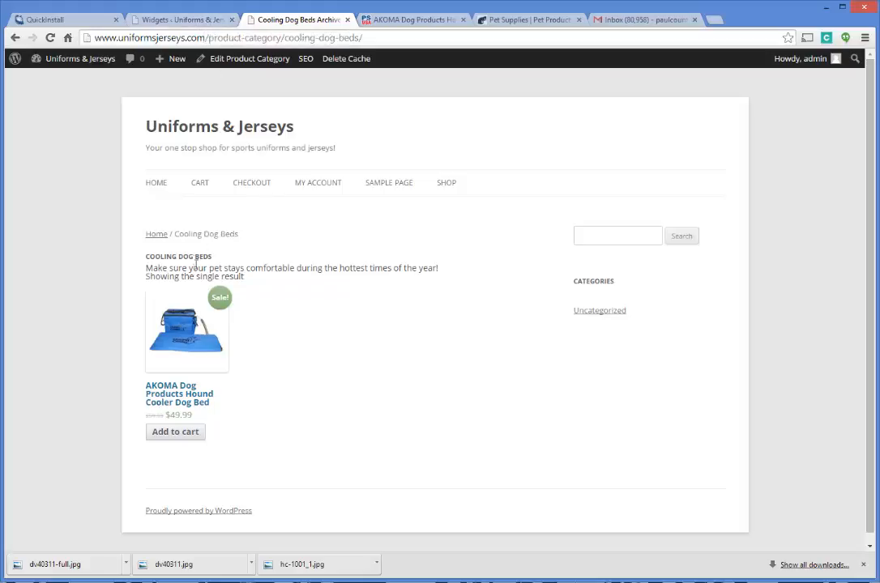
pyautogui.click(166, 390)
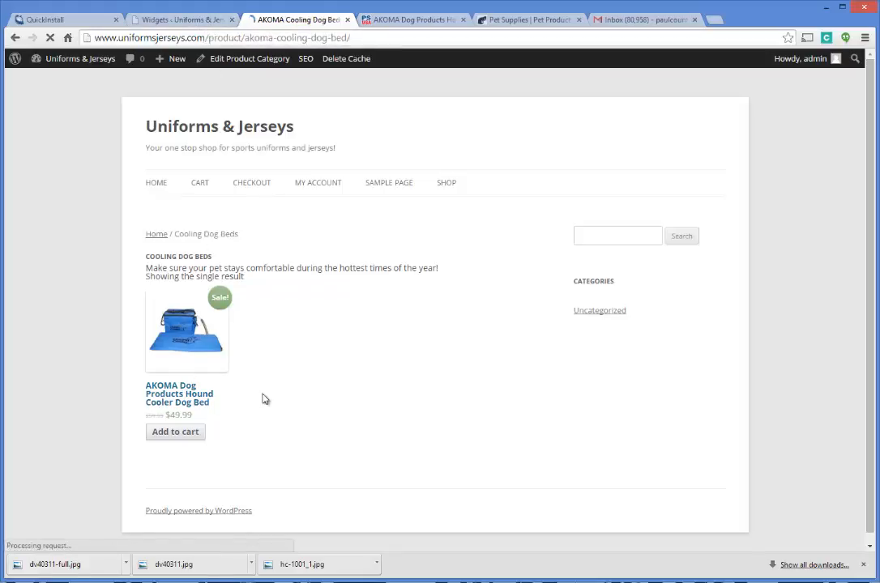
pyautogui.scroll(-2, 499, 213)
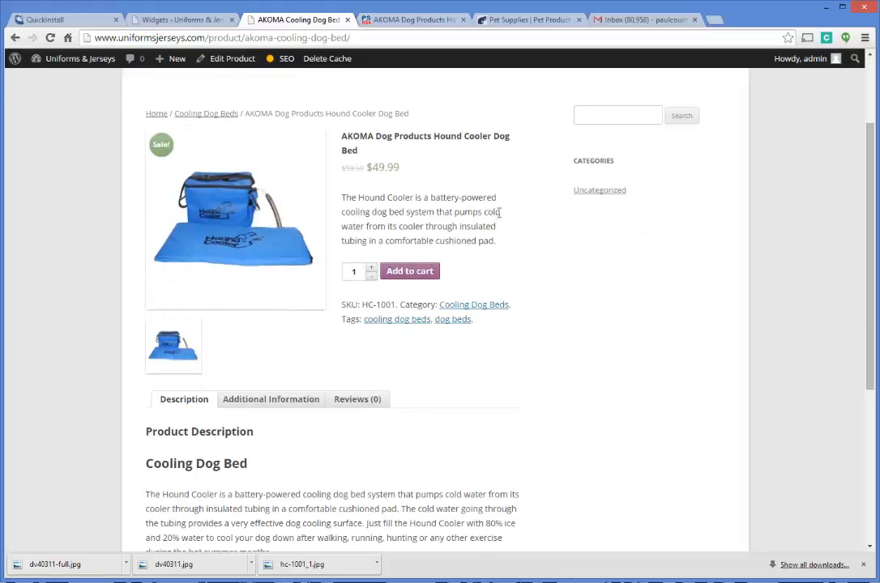
pyautogui.scroll(-3, 500, 212)
pyautogui.scroll(5, 496, 240)
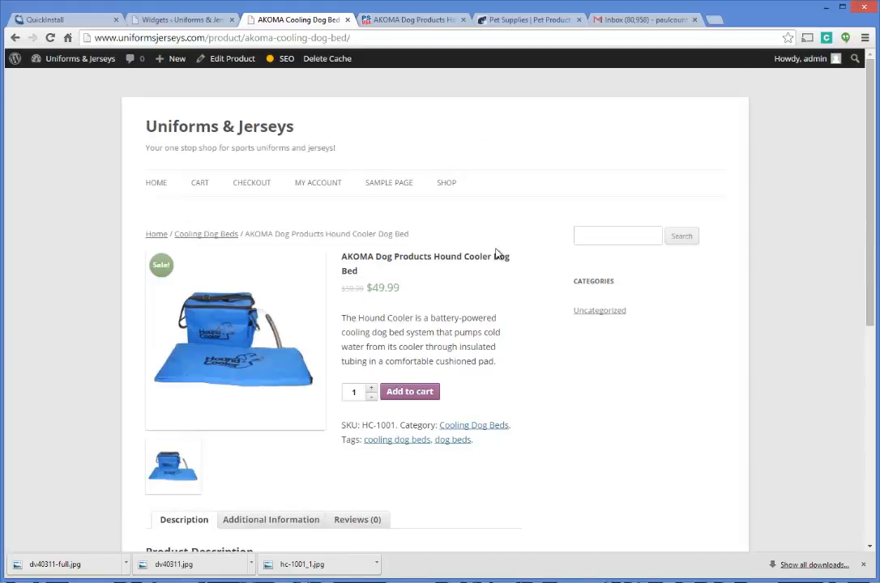
pyautogui.scroll(-2, 466, 236)
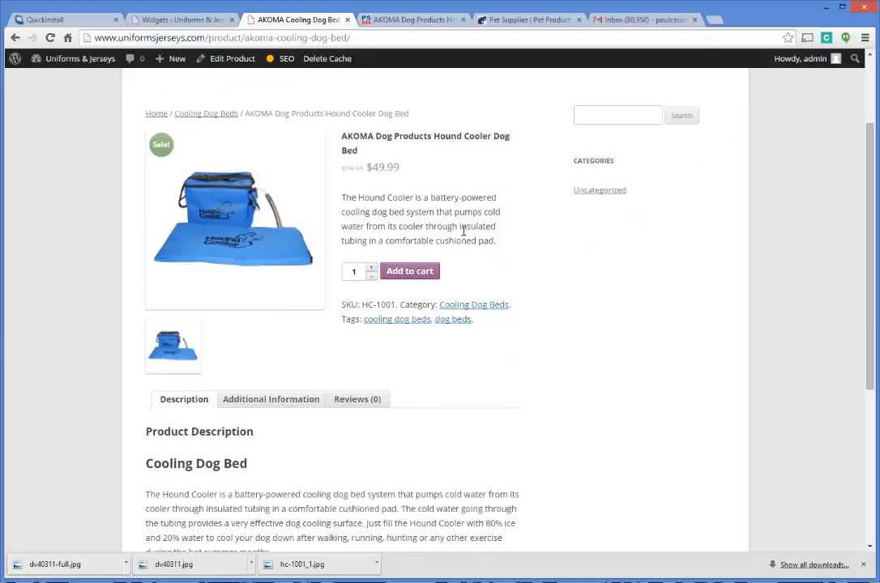
pyautogui.scroll(2, 464, 230)
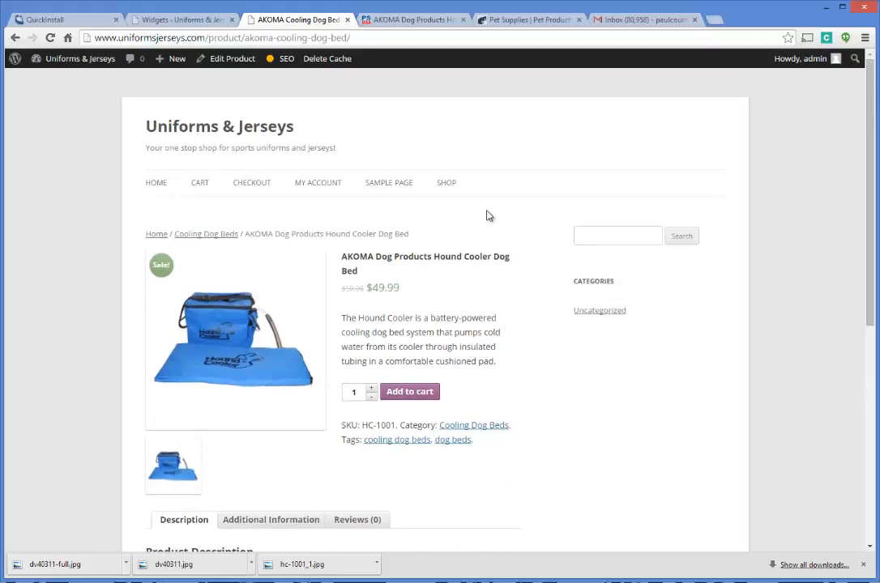